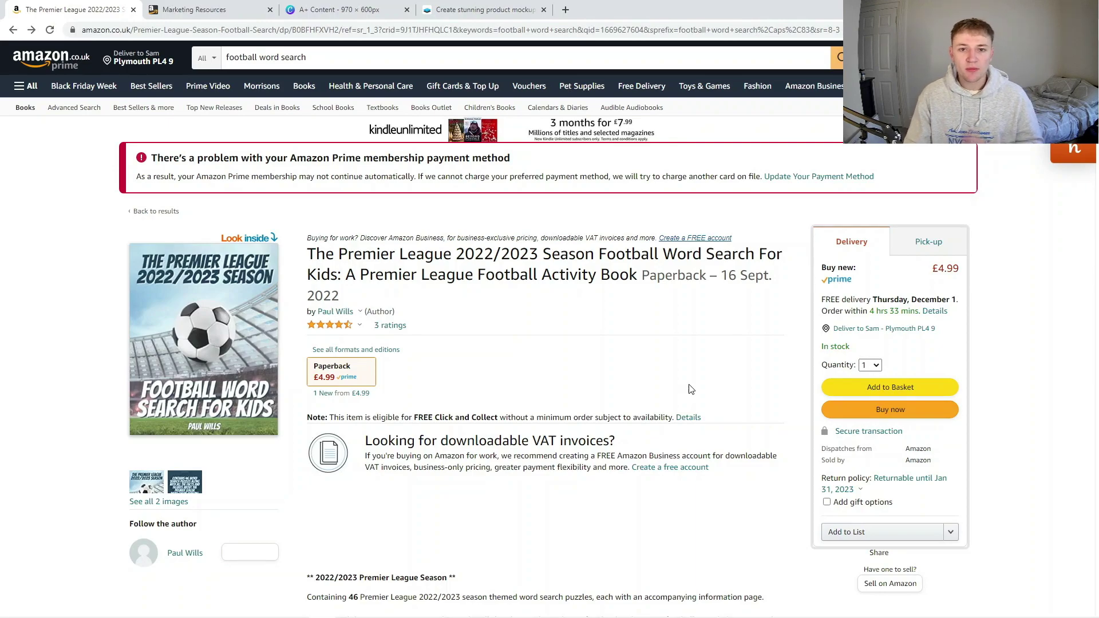
- View the front and back cover images of the Premier League football word search book
click(141, 483)
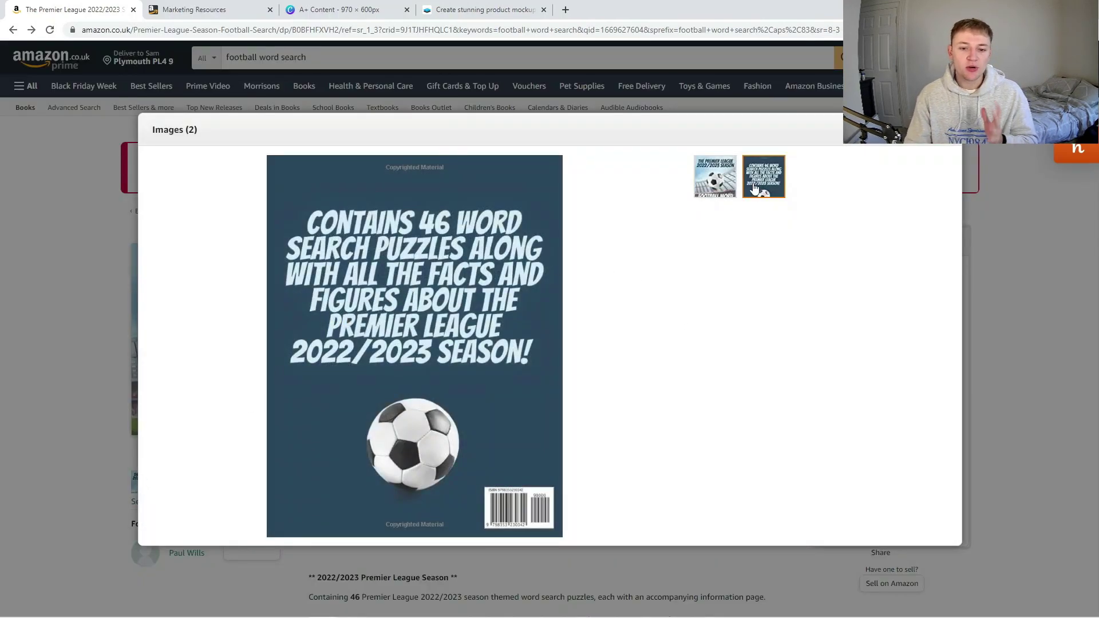
click(712, 180)
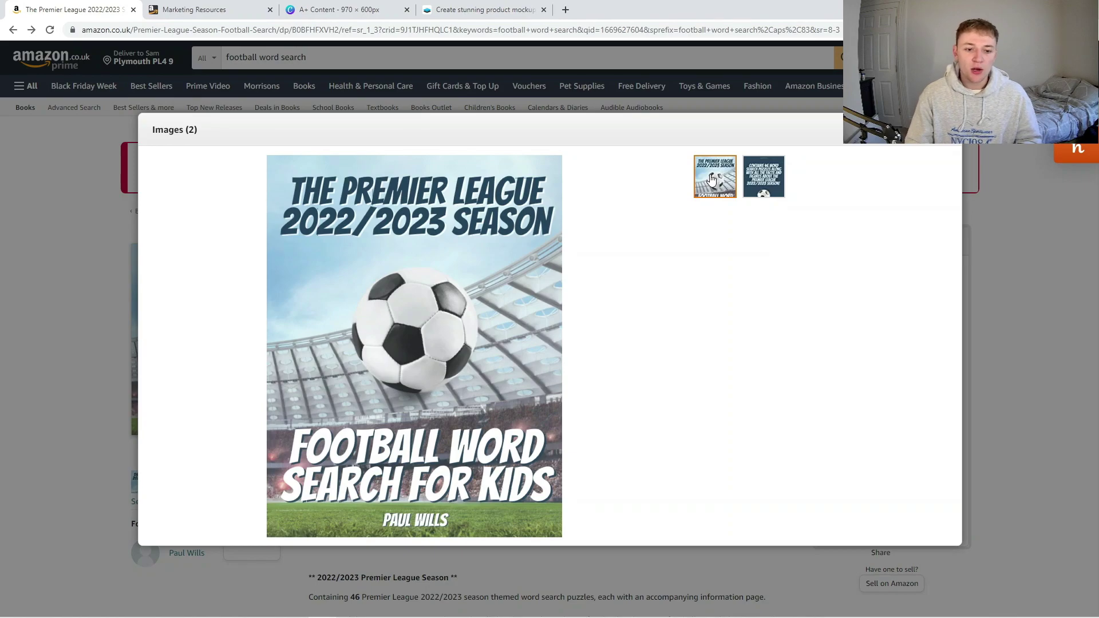
click(758, 178)
click(117, 332)
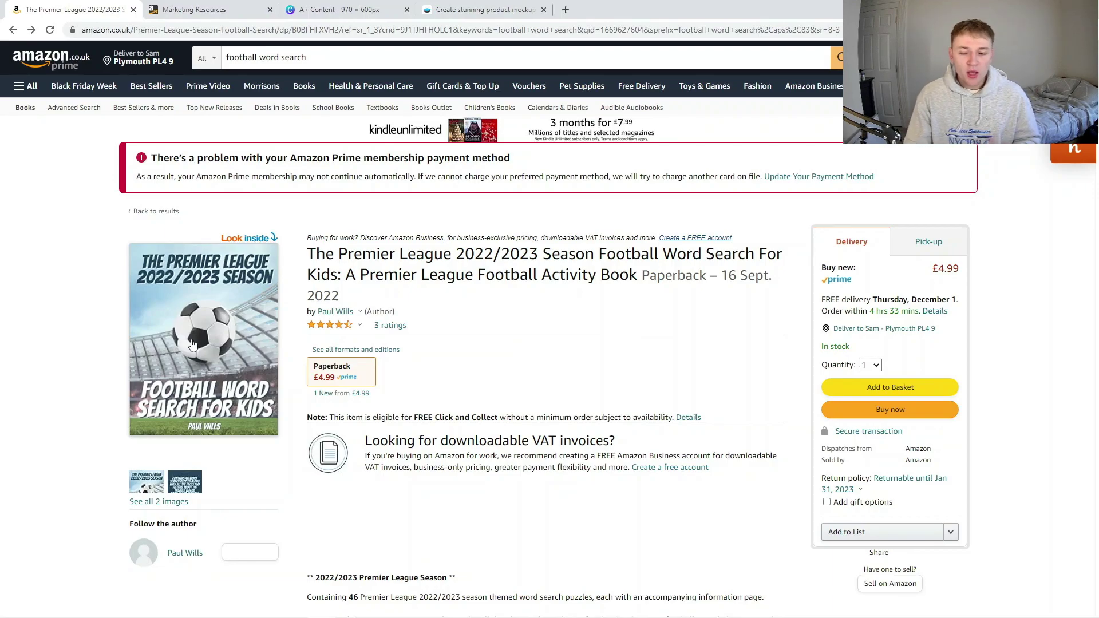
- Examine the From the Publisher images on the Premier League word search book's product page
scroll(190, 348, down, 10)
scroll(590, 372, down, 4)
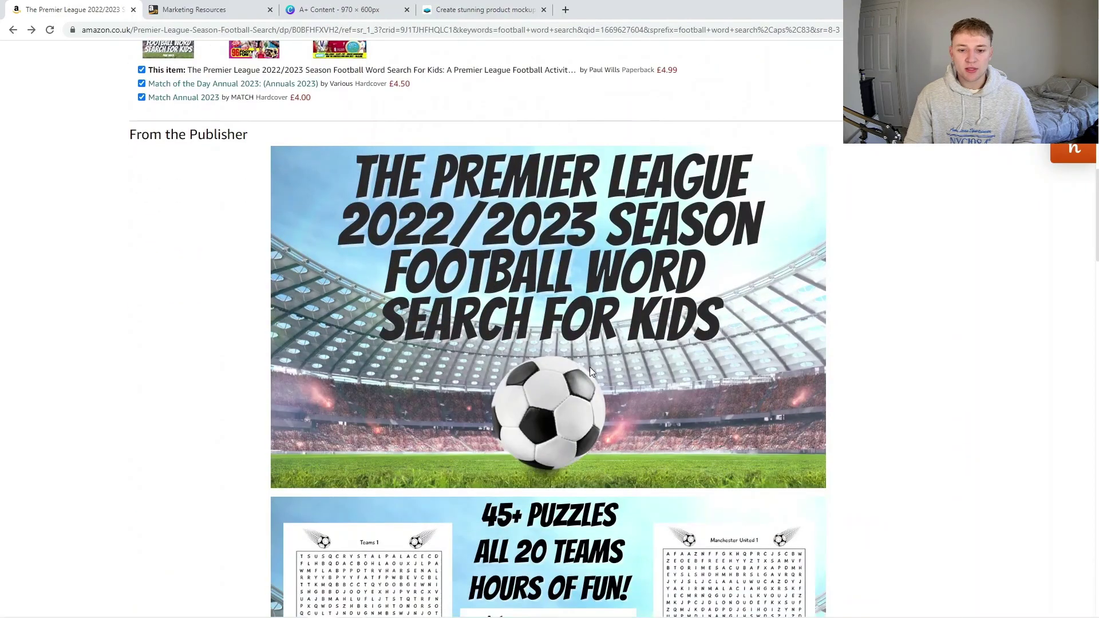
scroll(740, 346, down, 4)
scroll(784, 428, up, 3)
scroll(784, 427, down, 5)
scroll(784, 433, down, 4)
scroll(777, 444, up, 6)
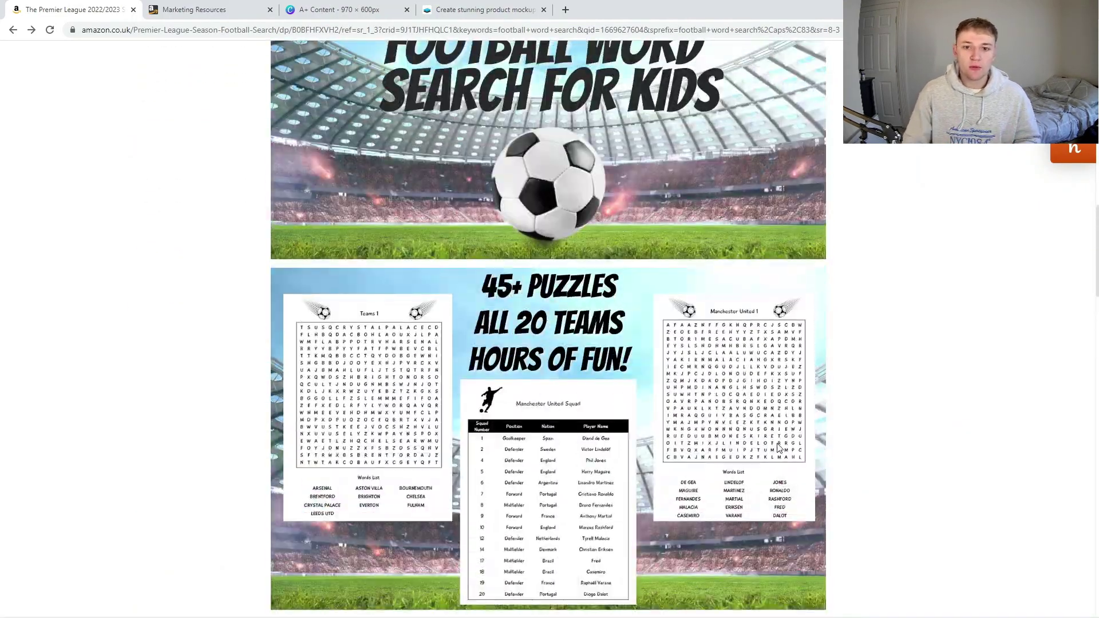
scroll(777, 448, up, 3)
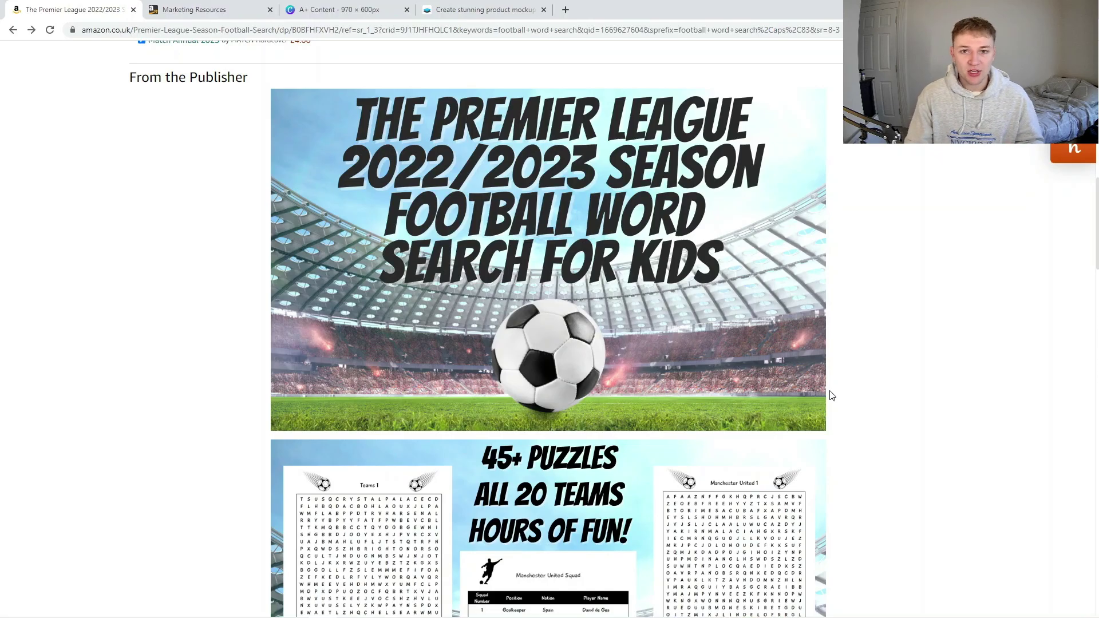
scroll(832, 395, up, 10)
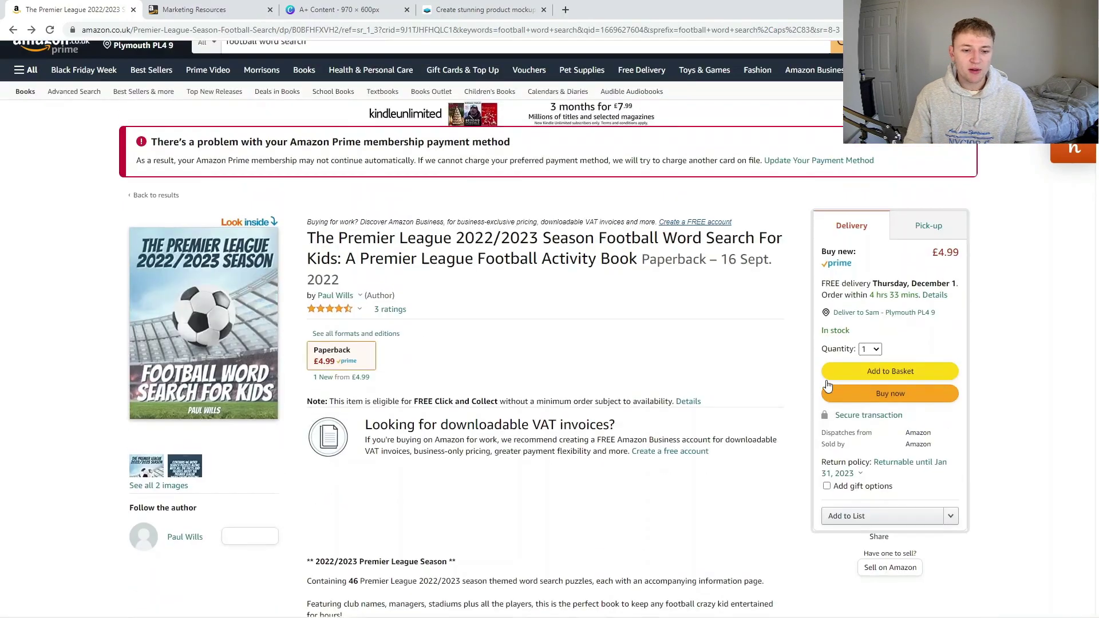
scroll(537, 366, down, 8)
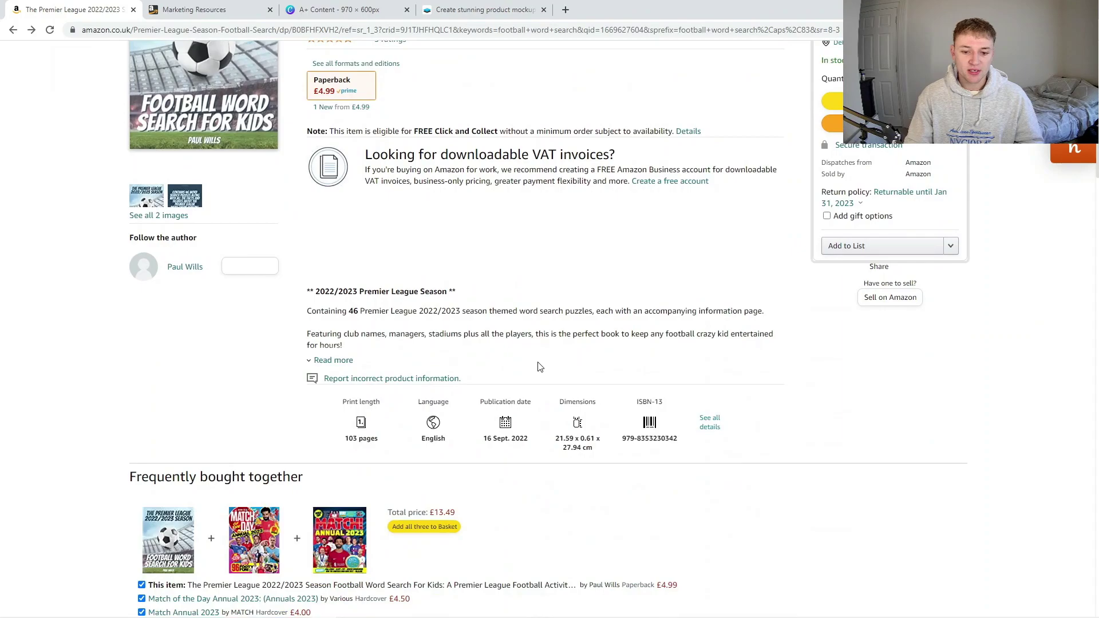
scroll(537, 368, down, 10)
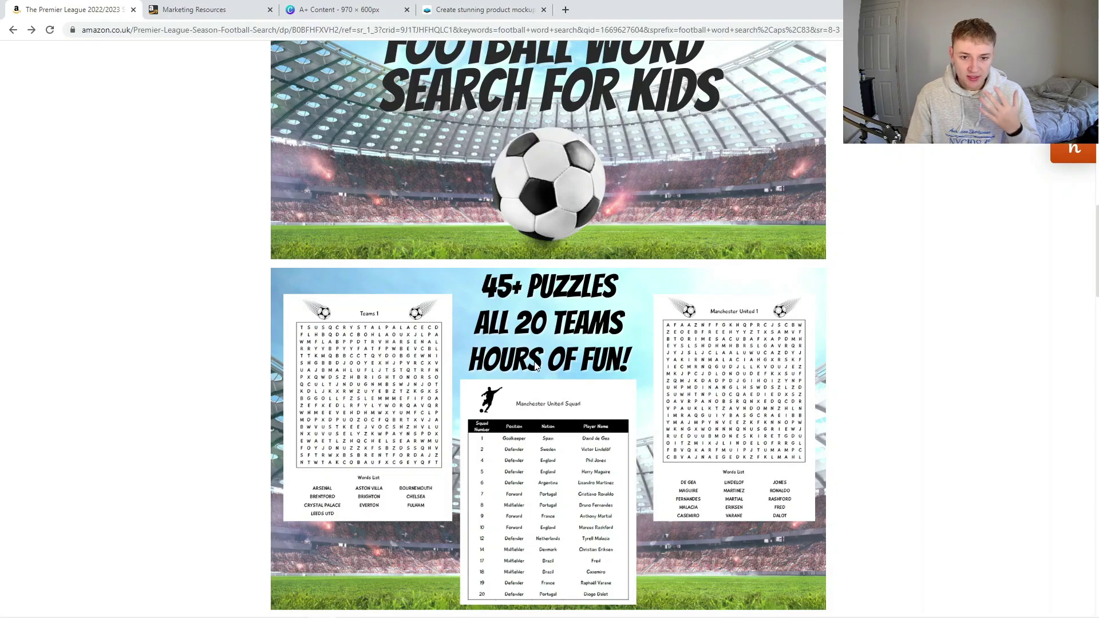
scroll(535, 366, down, 1)
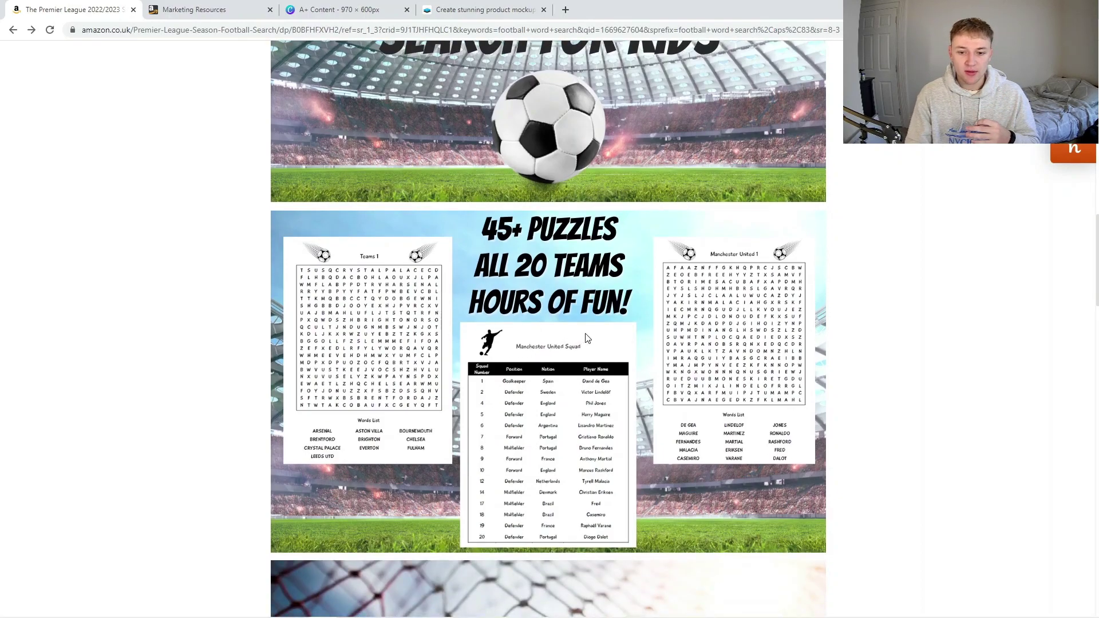
scroll(623, 382, down, 6)
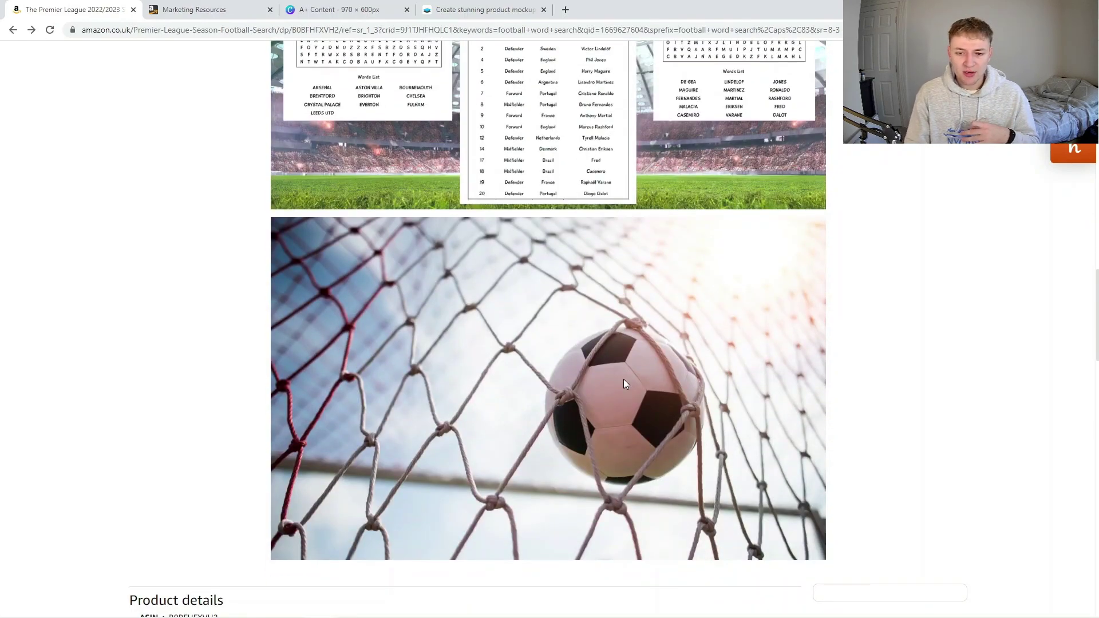
scroll(546, 420, up, 2)
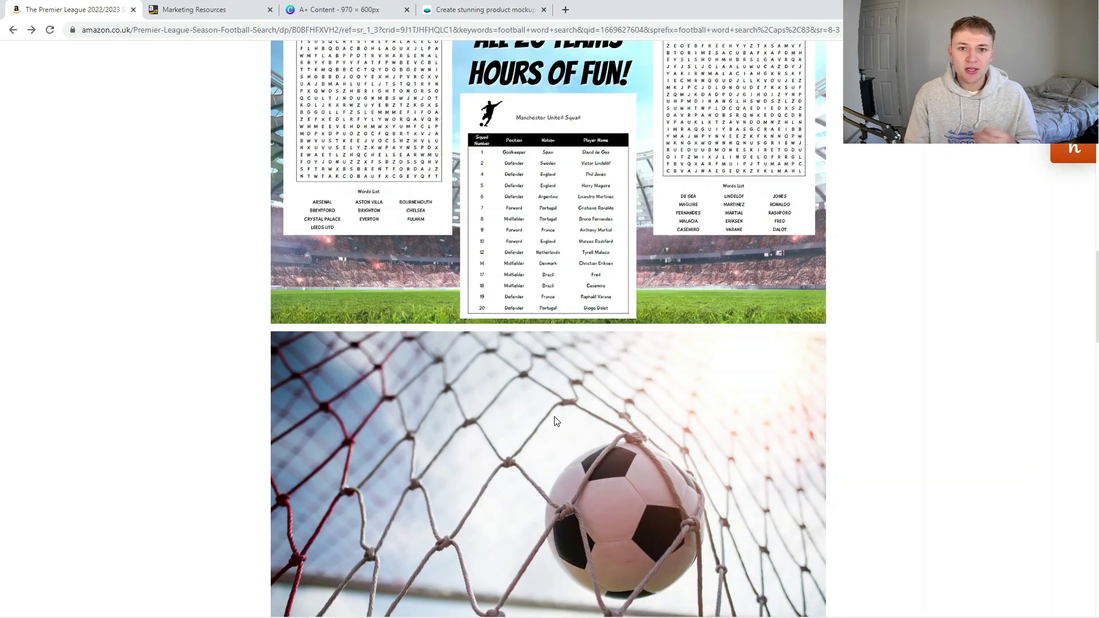
scroll(625, 405, up, 4)
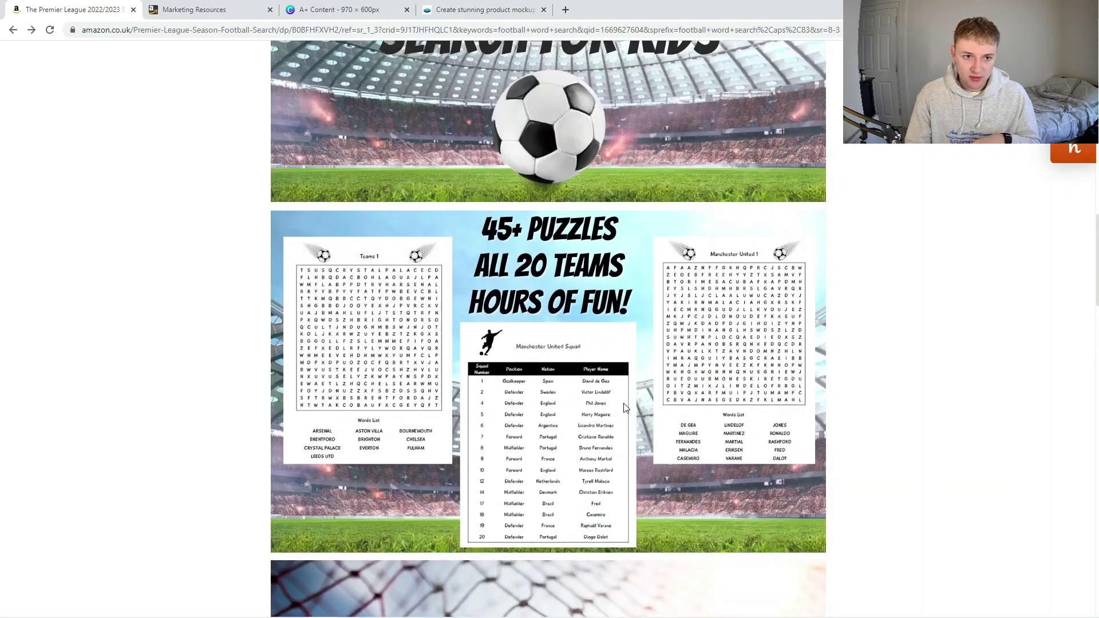
scroll(595, 399, up, 1)
- Switch to the KDP Marketing Resources page and open the A+ Content Manager for the Amazon.co.uk marketplace
click(231, 12)
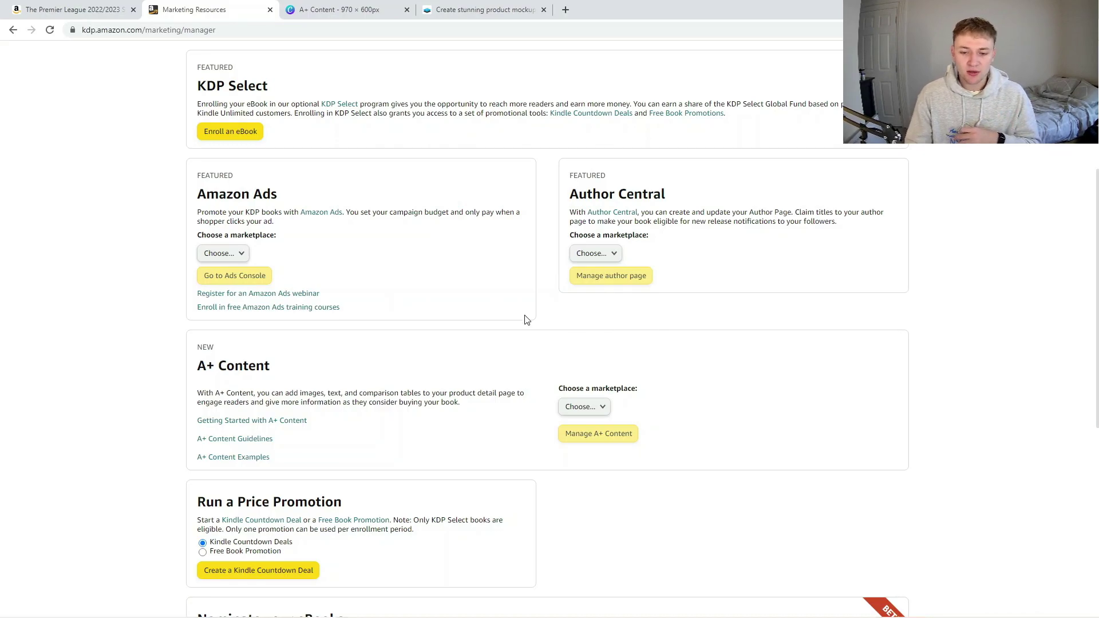
click(605, 407)
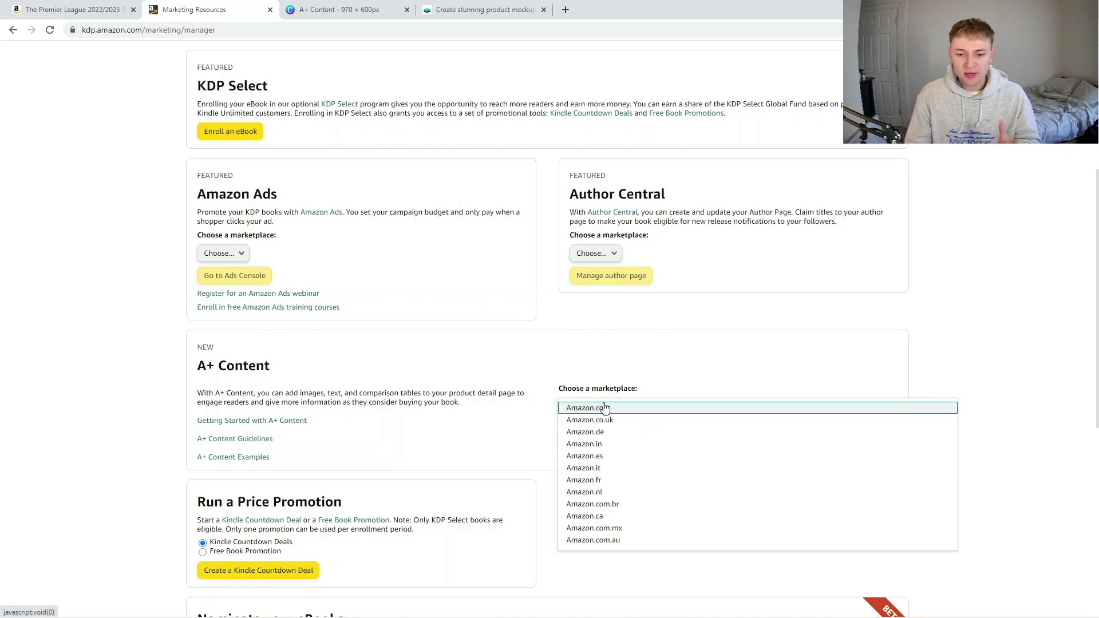
click(629, 420)
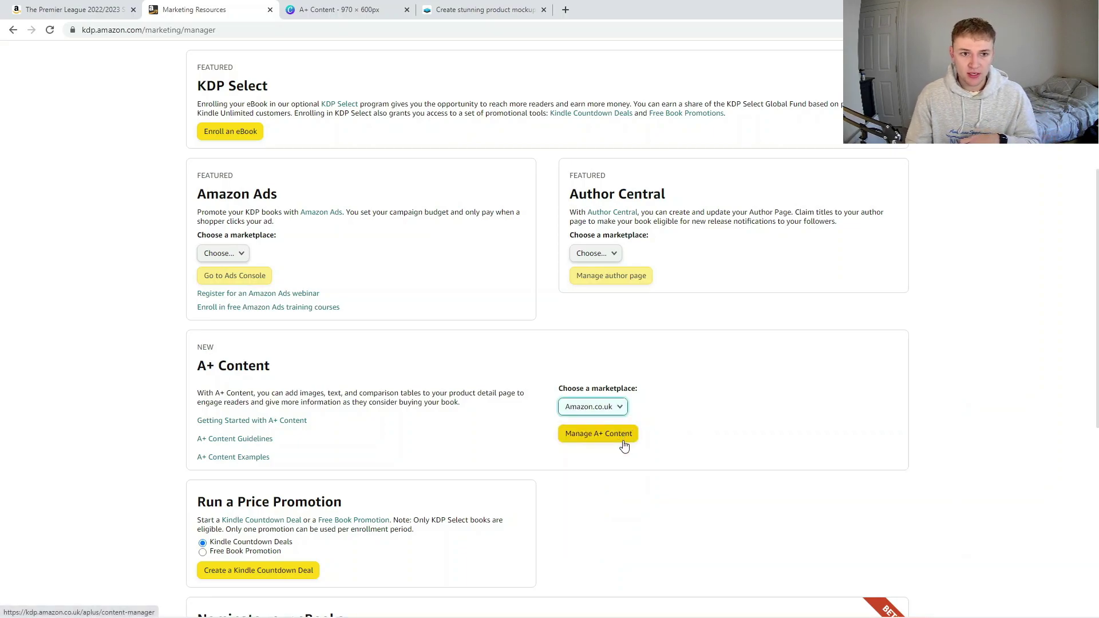
click(624, 446)
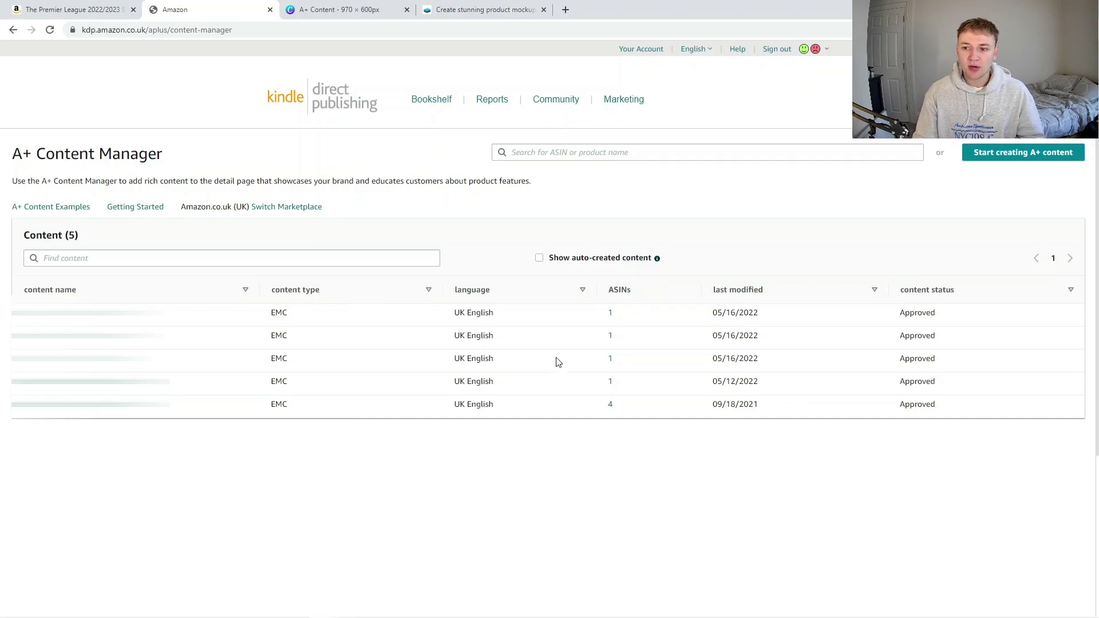
- Start a new A+ content project and name it Example Book
click(1011, 156)
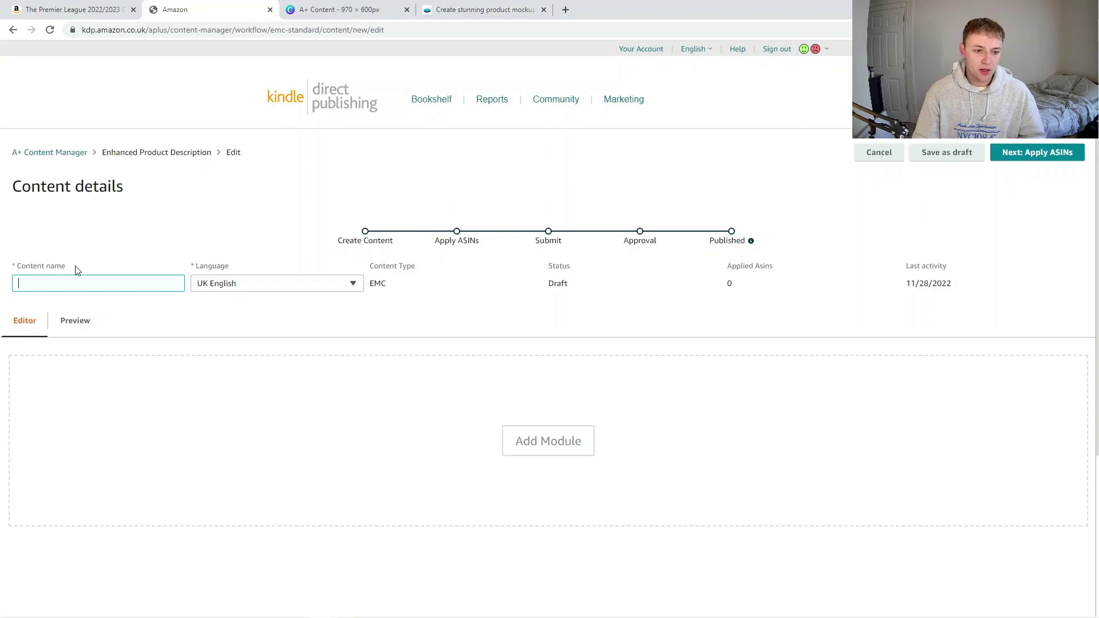
text(Example Book)
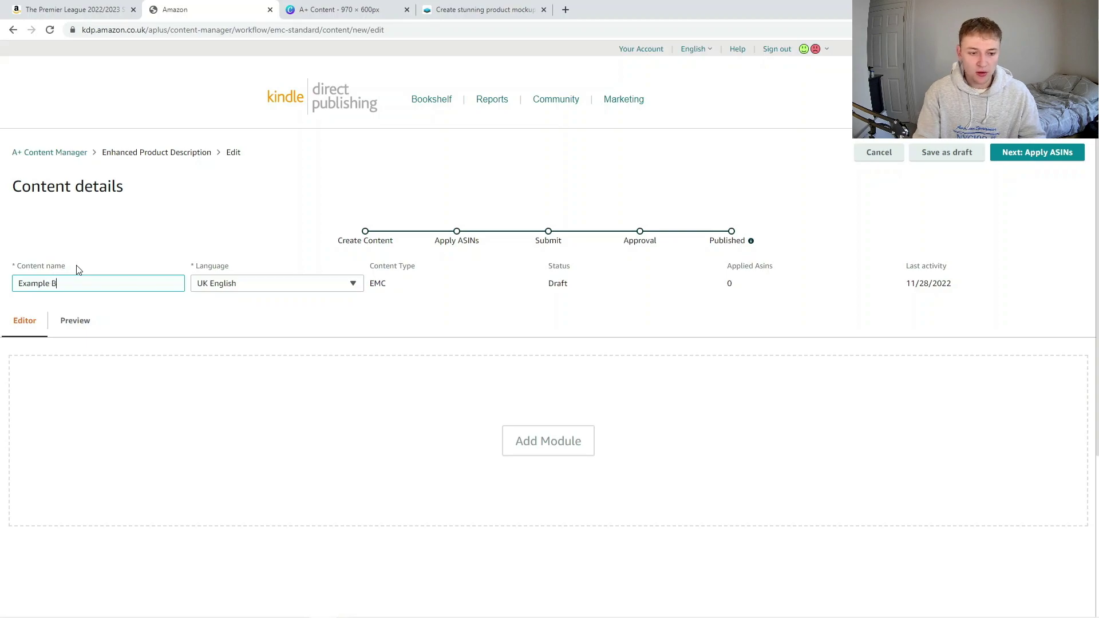
click(401, 217)
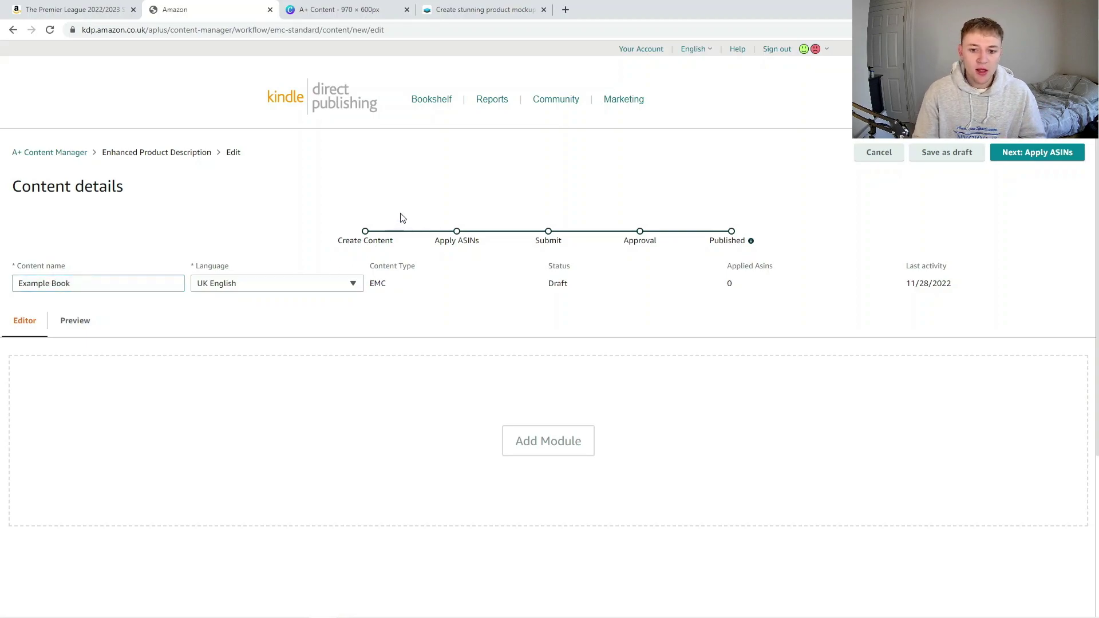
- Add a Standard Image Header With Text module to the Example Book content
click(540, 452)
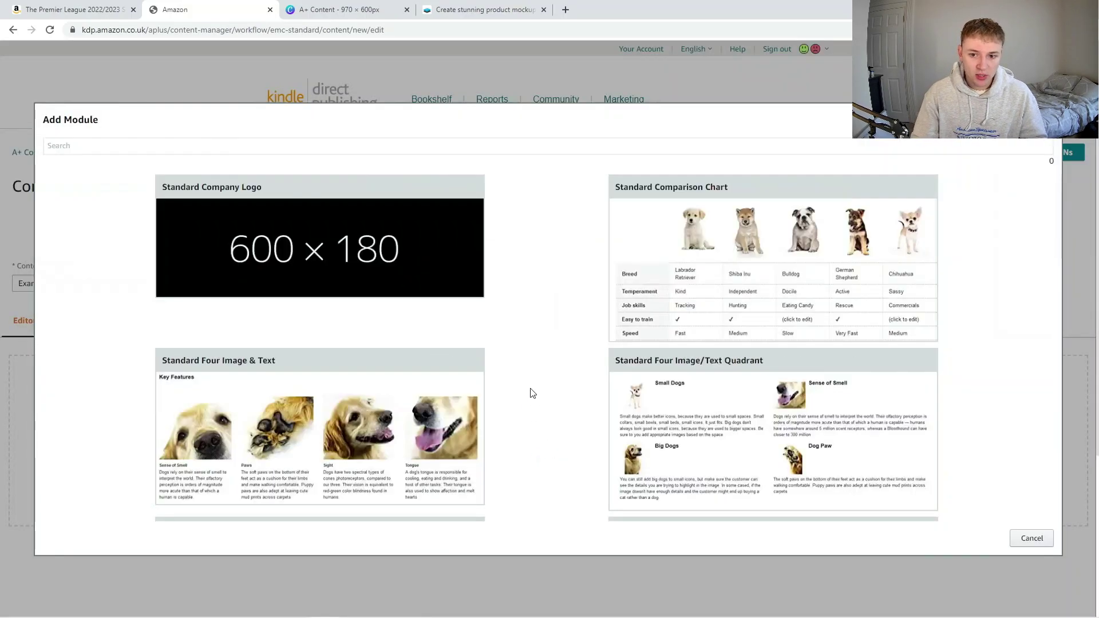
scroll(504, 369, down, 2)
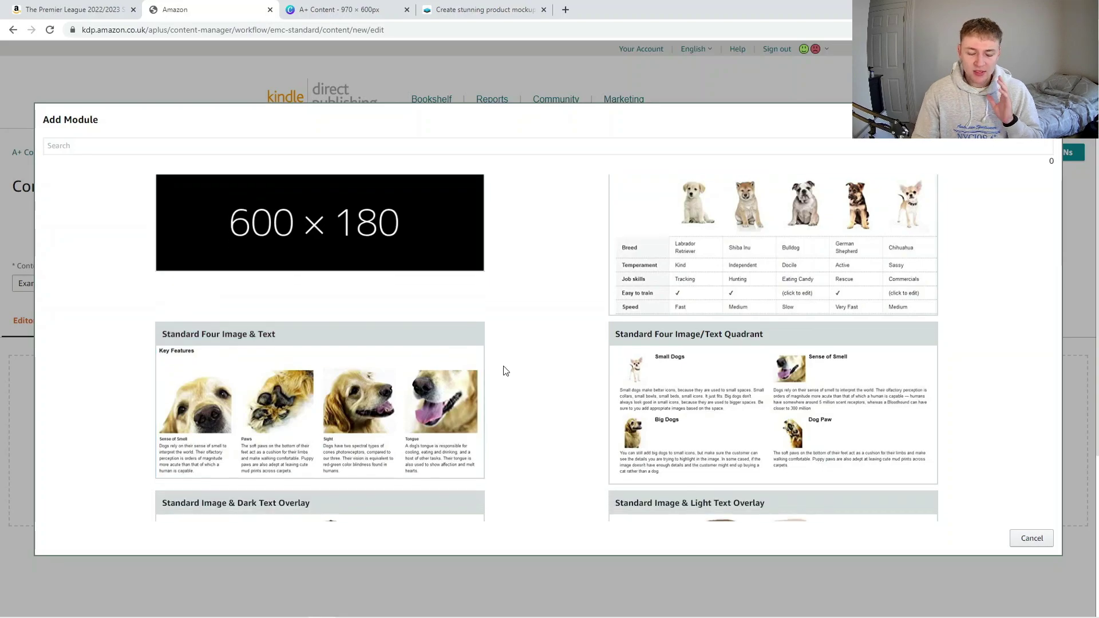
scroll(504, 372, down, 2)
scroll(504, 367, down, 2)
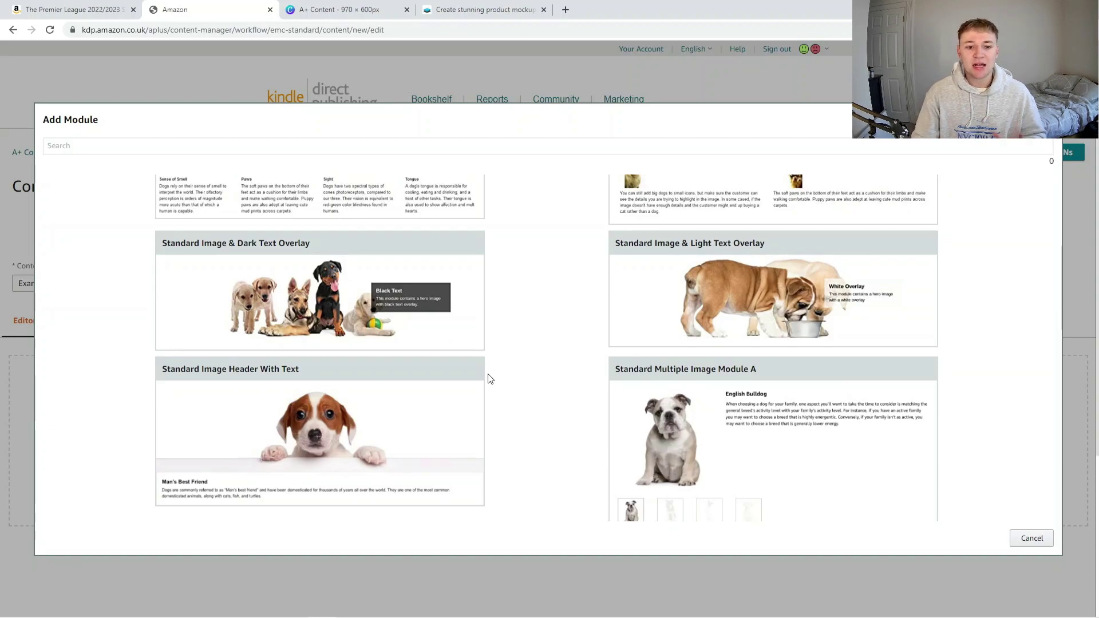
click(419, 404)
scroll(204, 393, down, 3)
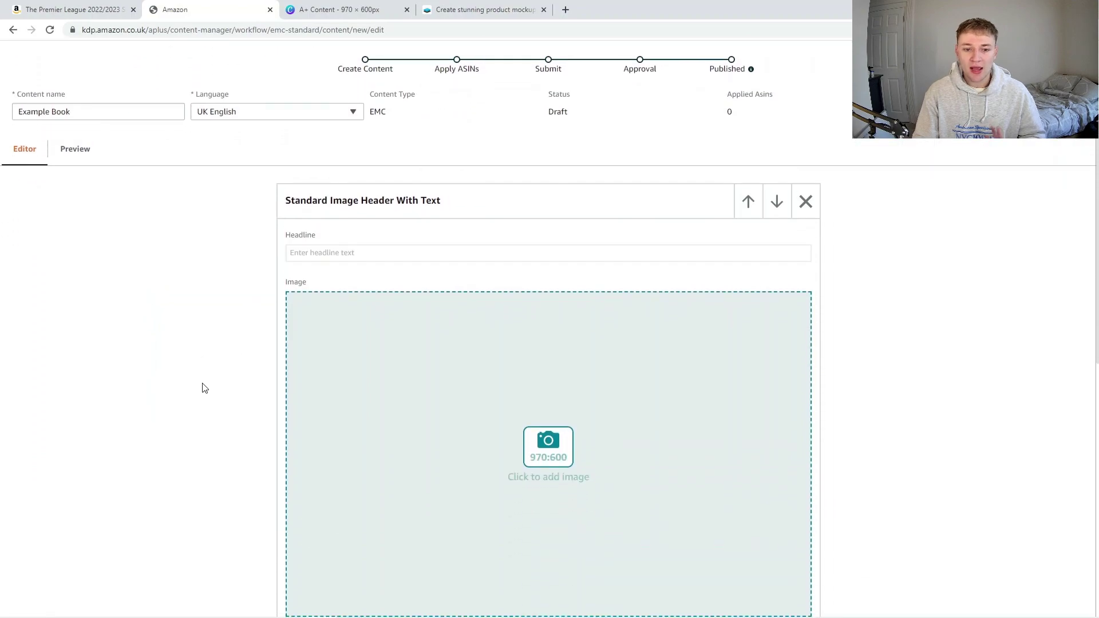
scroll(204, 388, down, 1)
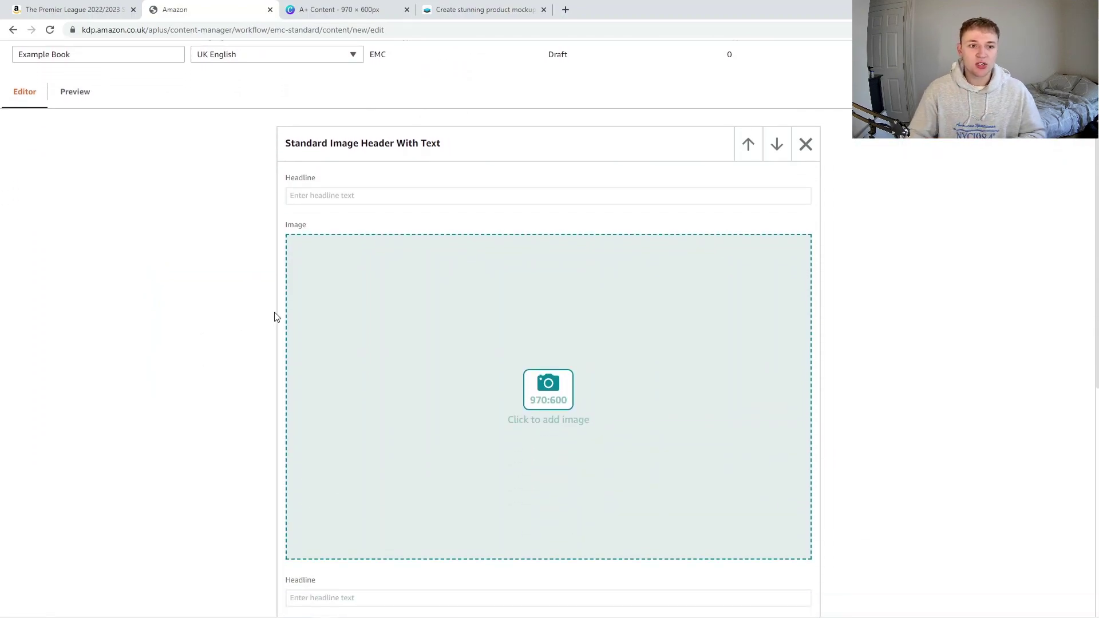
- Review the Premier League book's publisher banner as an example of the image header module, and return to the KDP content editor
click(71, 10)
scroll(846, 469, up, 4)
scroll(366, 295, down, 2)
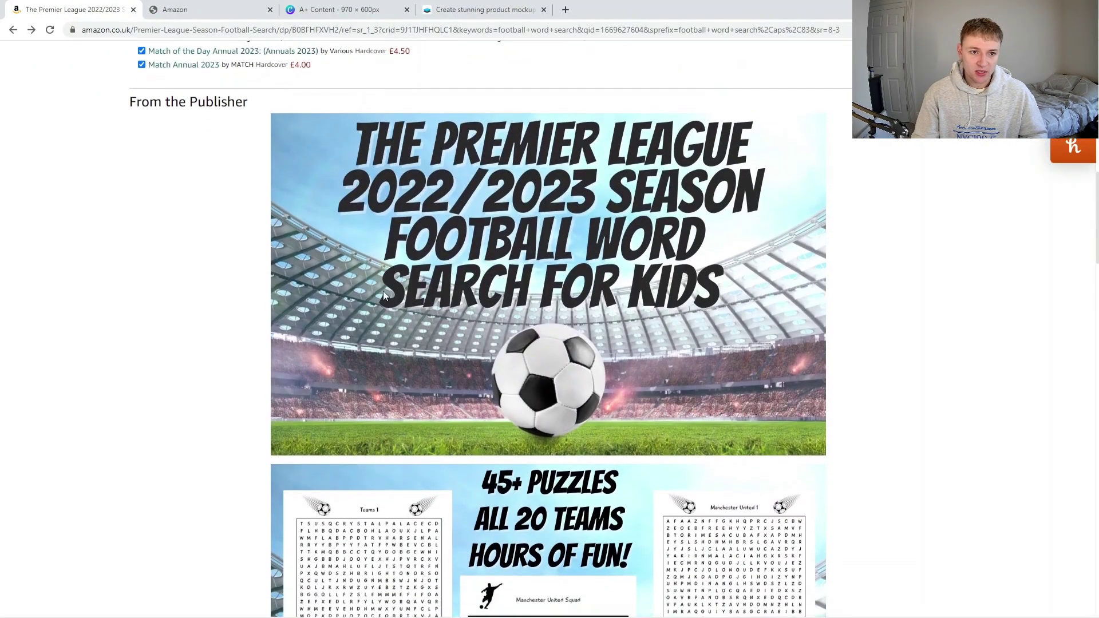
click(193, 13)
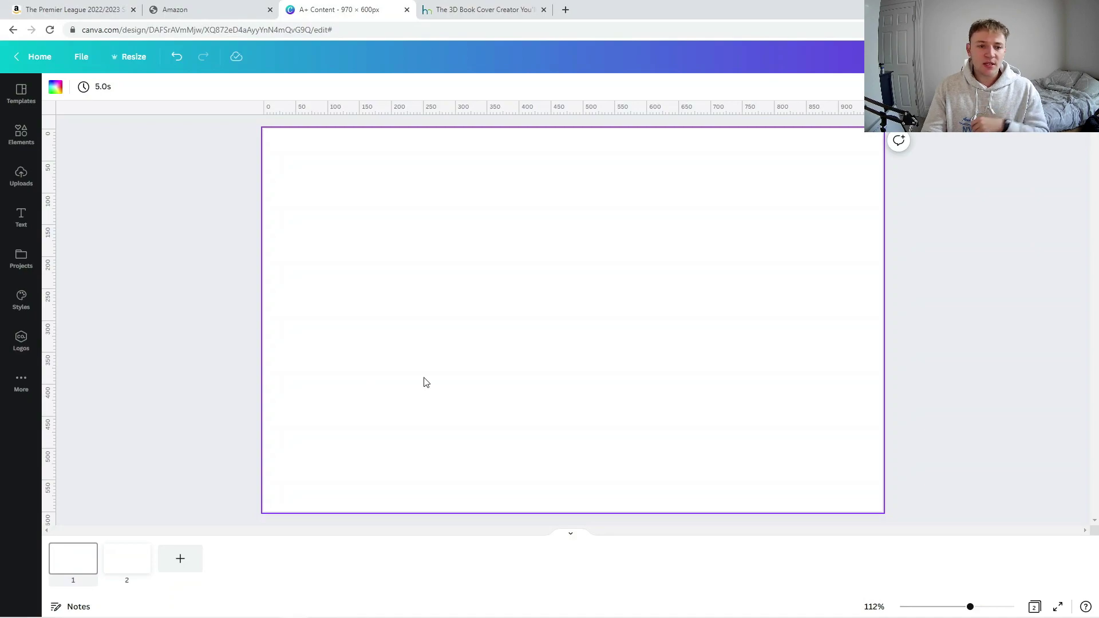
- Switch to the Canva A+ Content design and check its custom dimensions against the KDP module's 970:600 image size
click(120, 57)
double_click(159, 155)
drag(217, 155, 186, 154)
click(177, 7)
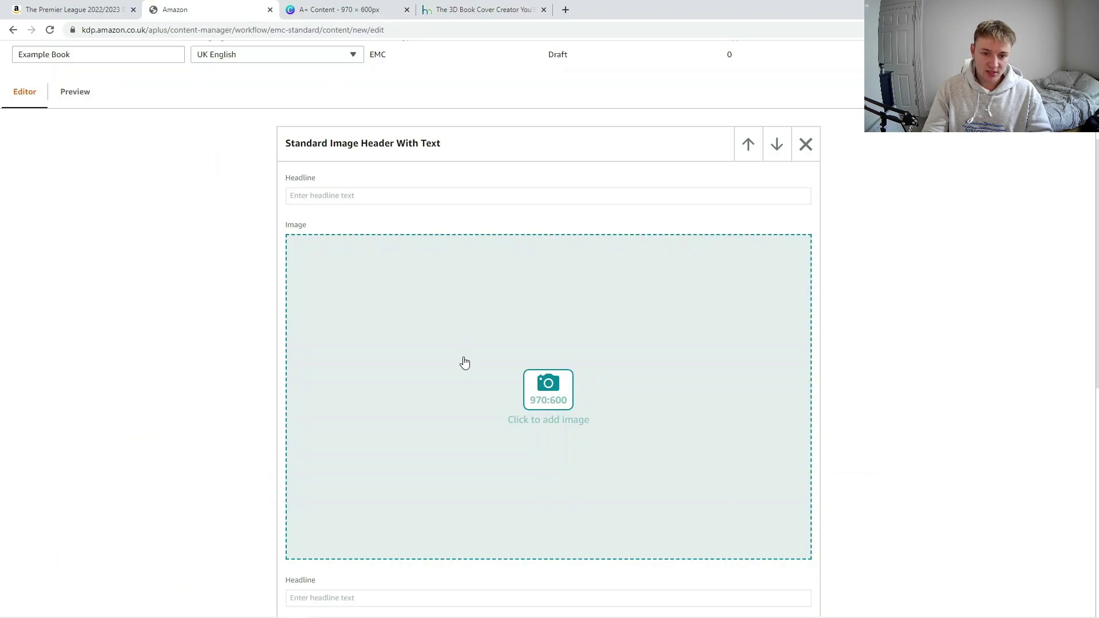
click(364, 11)
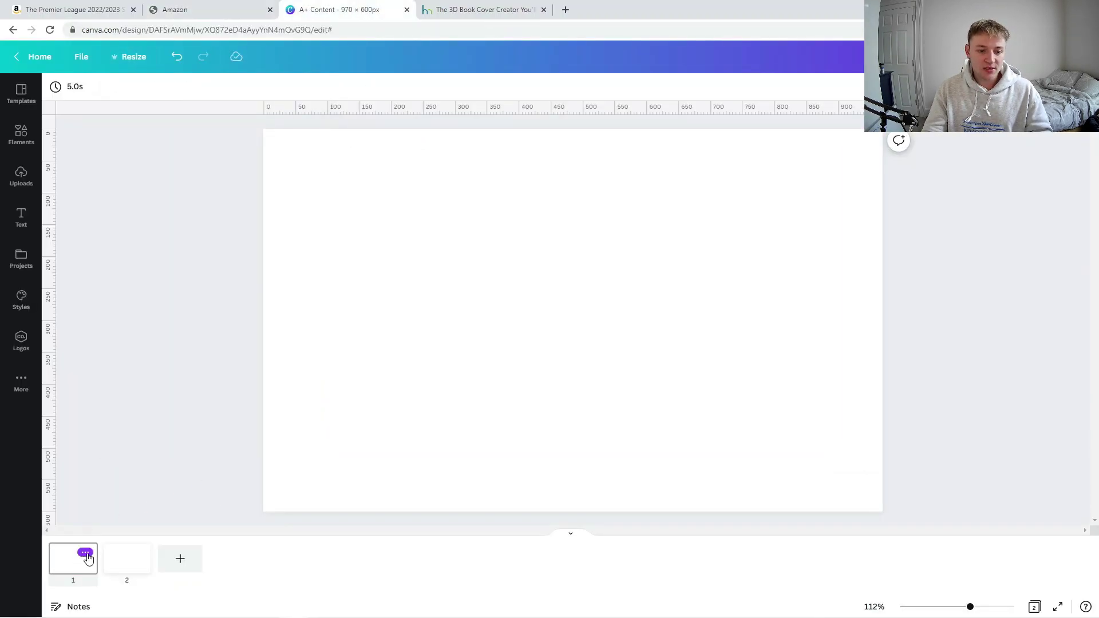
click(86, 553)
click(124, 564)
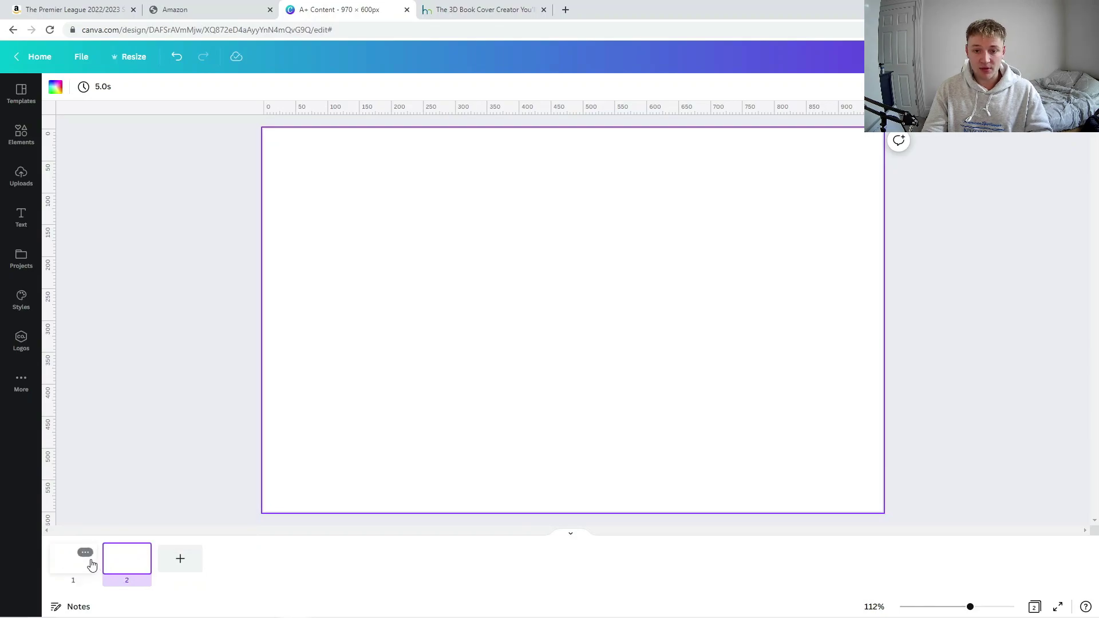
click(87, 563)
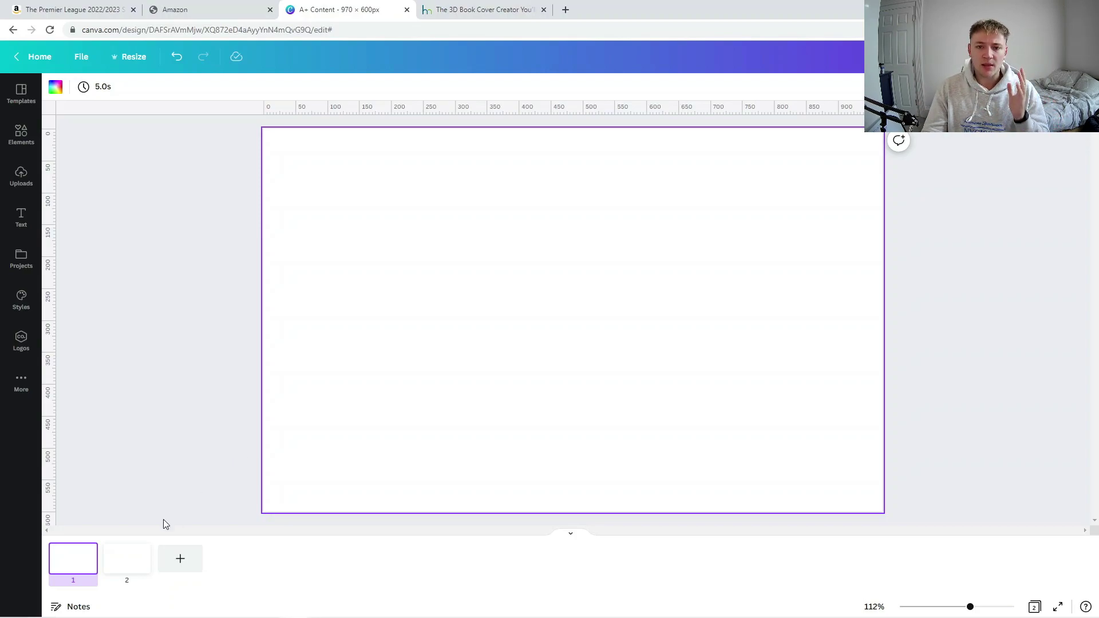
click(116, 569)
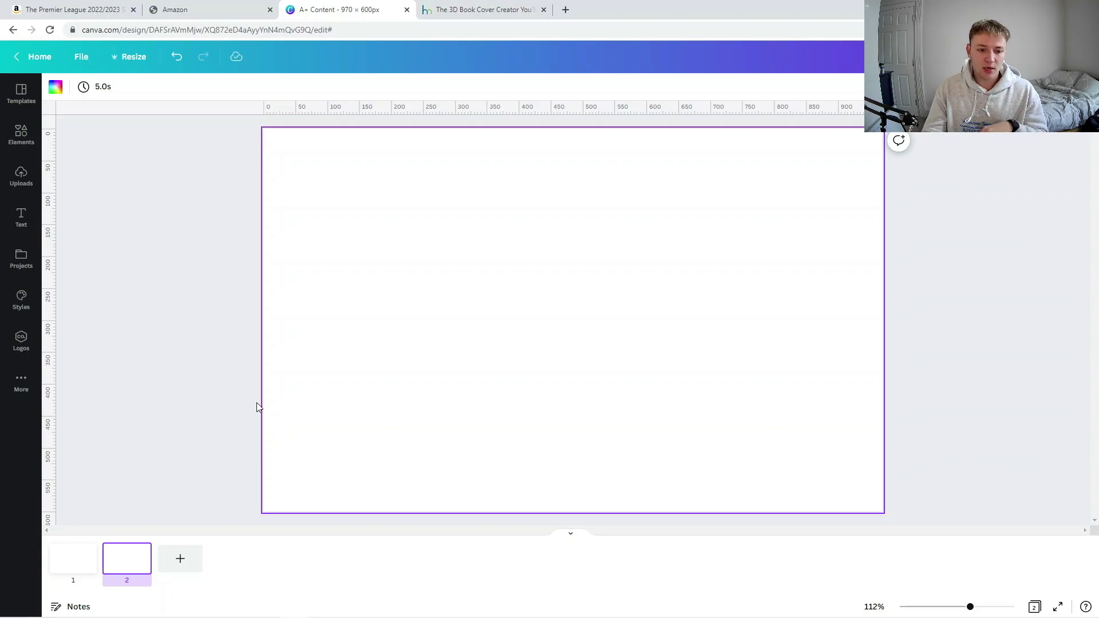
click(85, 552)
click(80, 566)
click(199, 304)
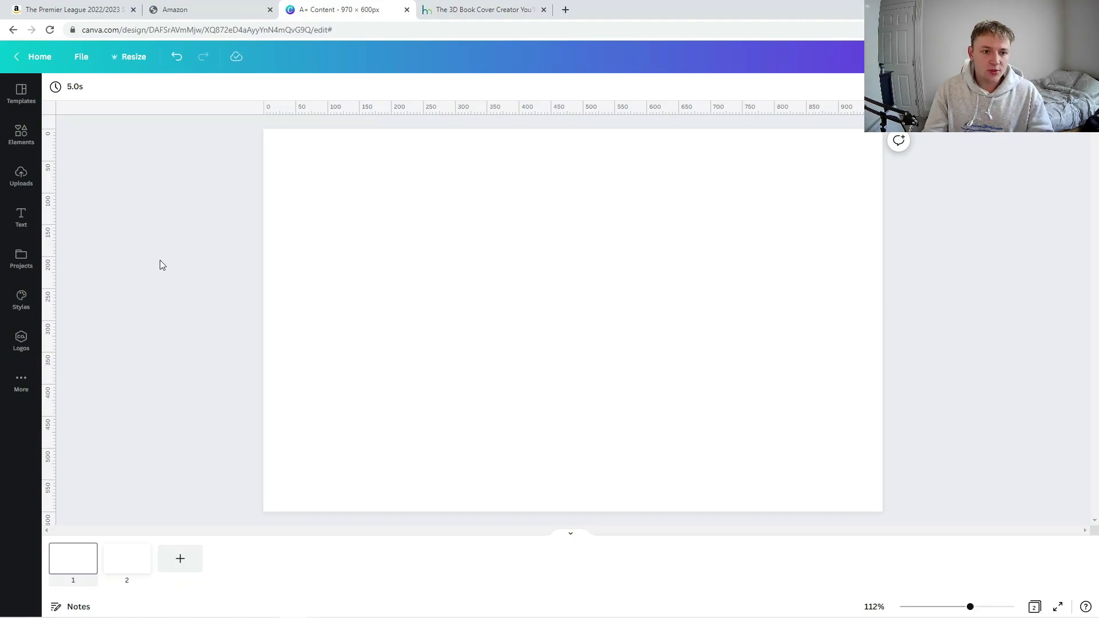
- Place the uploaded 3D Fun Paper Games book mockup on page 1 of the design
click(22, 176)
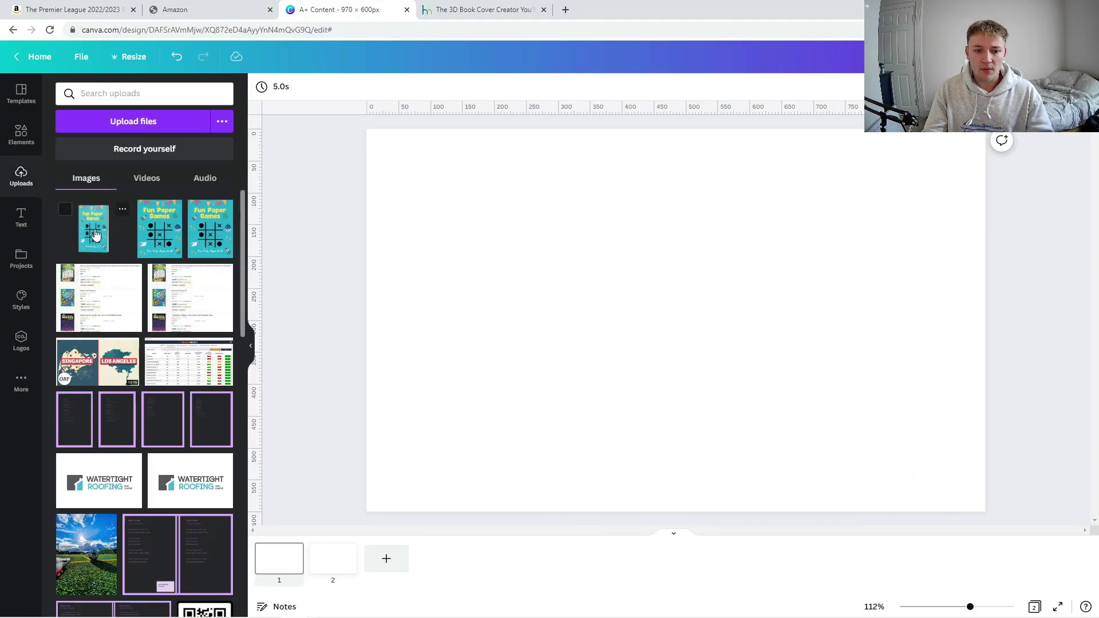
click(95, 234)
click(370, 265)
click(251, 346)
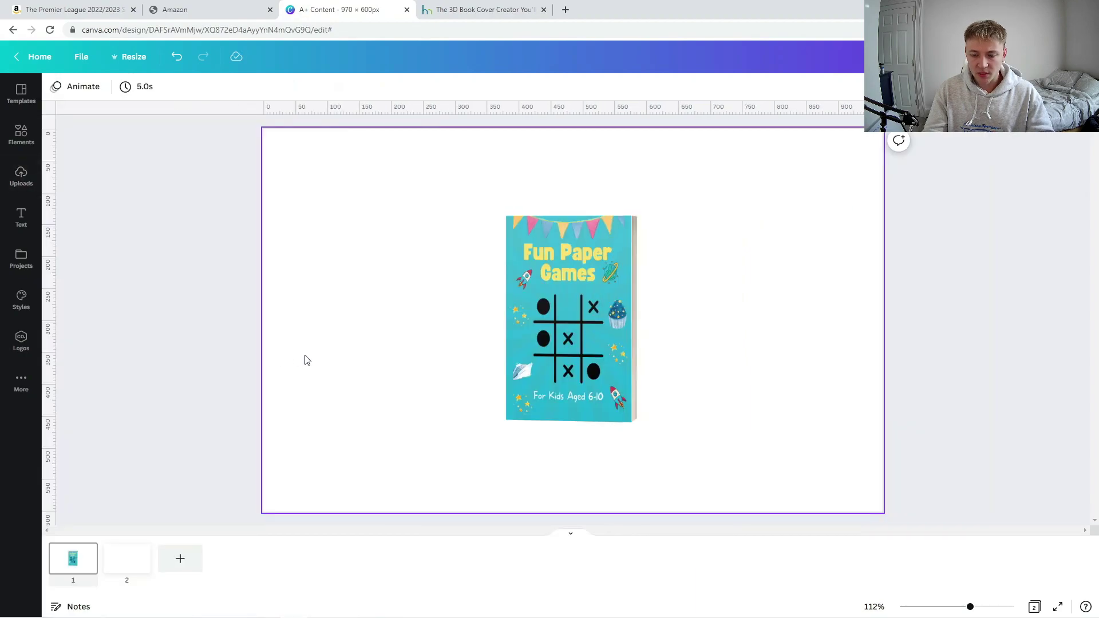
- Move the Fun Paper Games book mockup to the right half of page 1 and enlarge it
drag(528, 315, 656, 313)
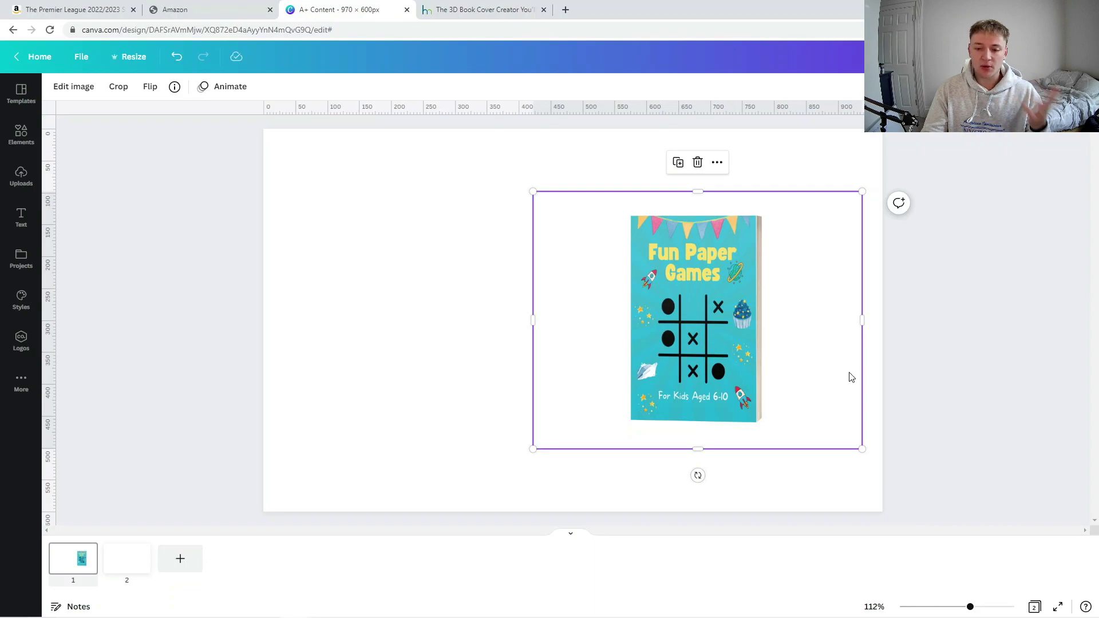
click(876, 401)
click(729, 383)
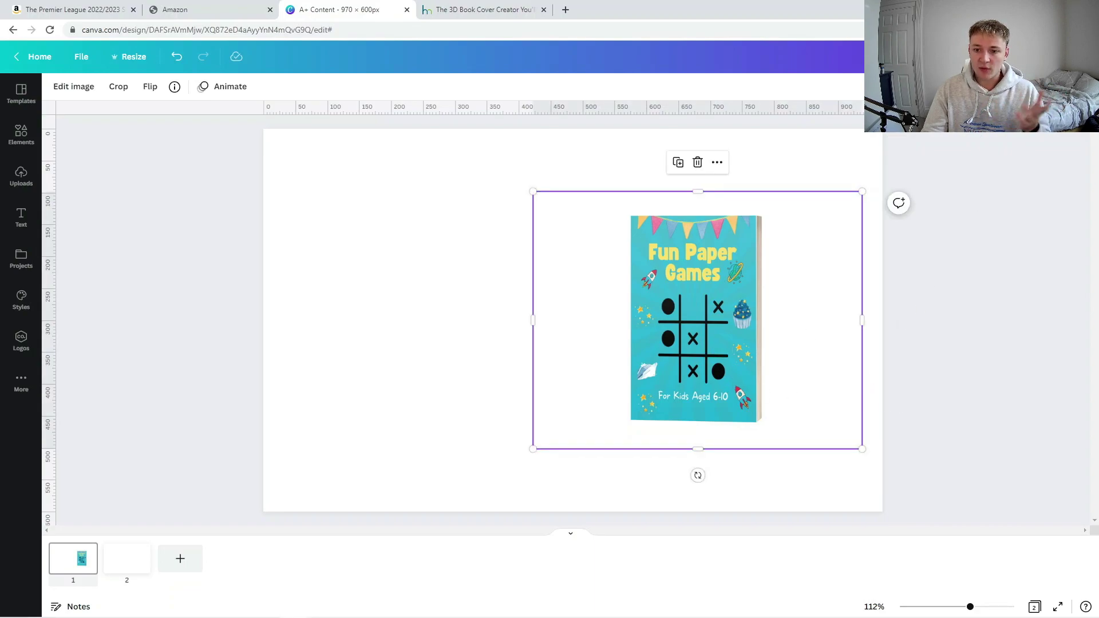
drag(719, 400, 733, 397)
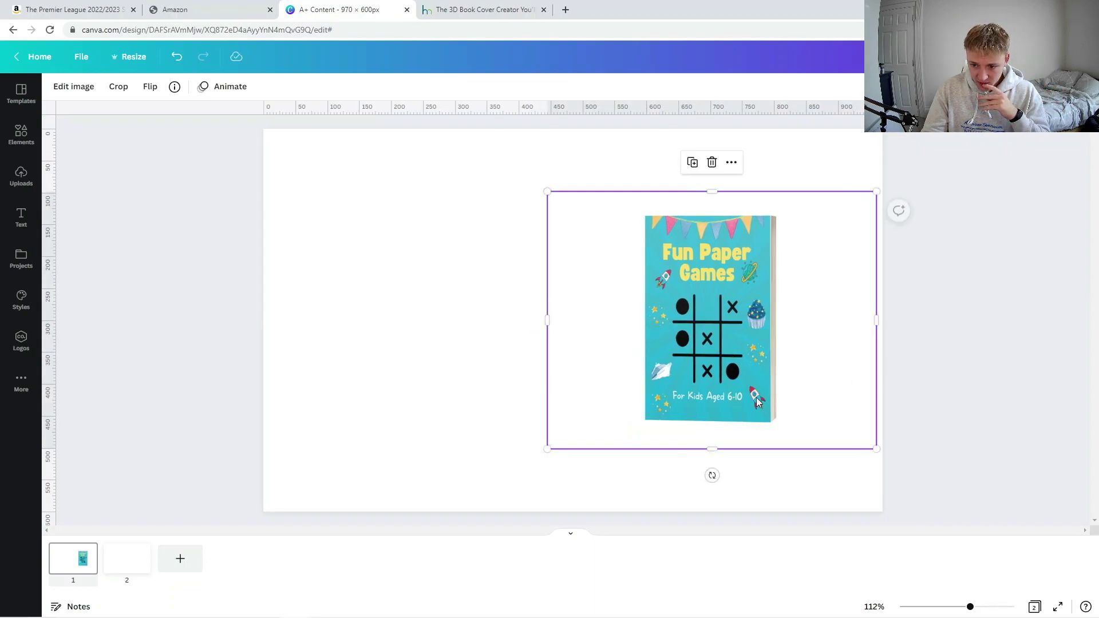
drag(877, 448, 940, 499)
drag(808, 429, 815, 393)
click(975, 382)
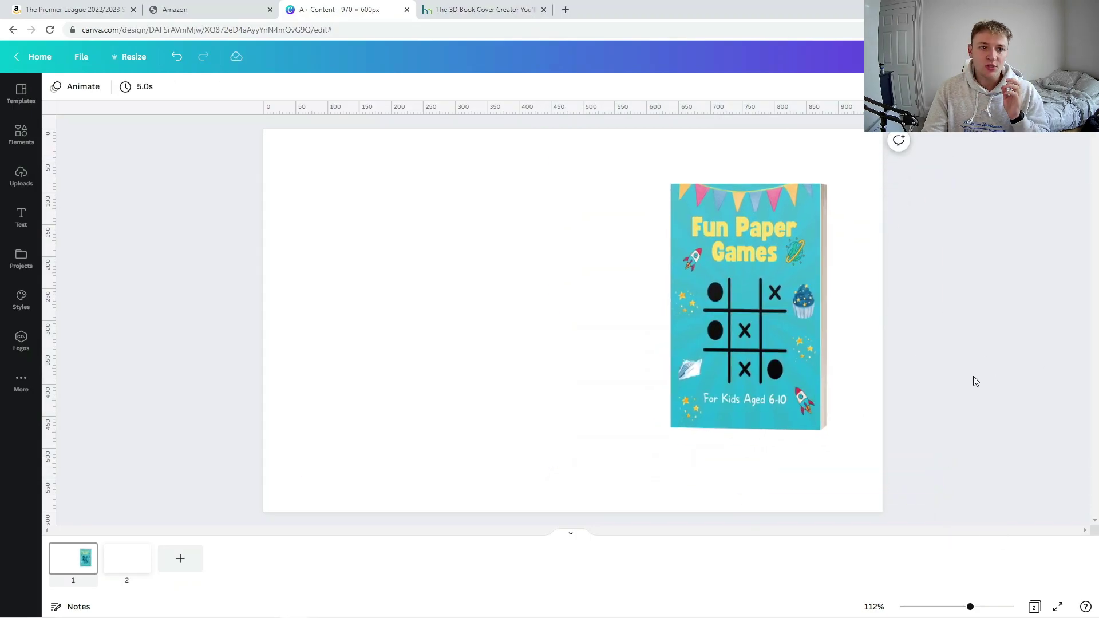
- Switch to the Premier League book's Amazon listing and view its back and front cover images
click(92, 9)
scroll(314, 422, up, 8)
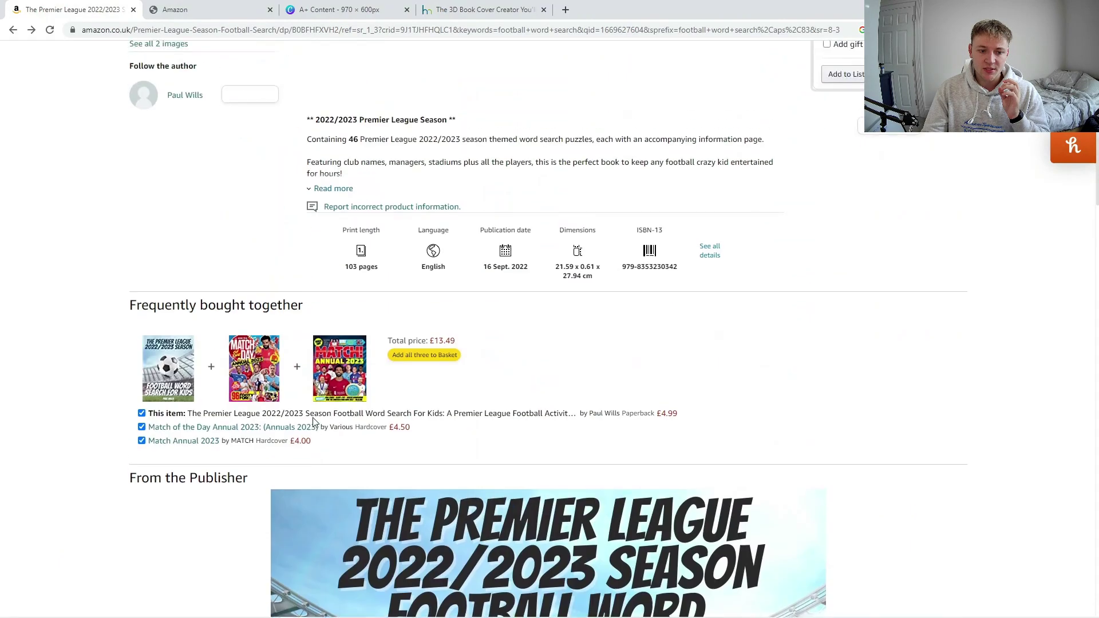
scroll(314, 422, up, 8)
click(213, 343)
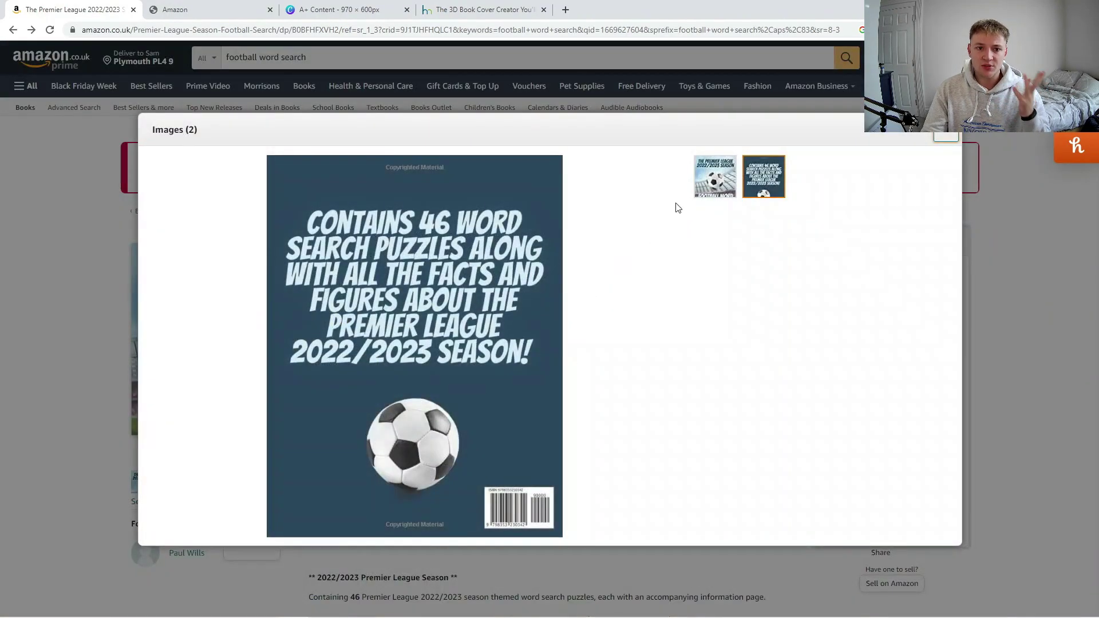
click(715, 177)
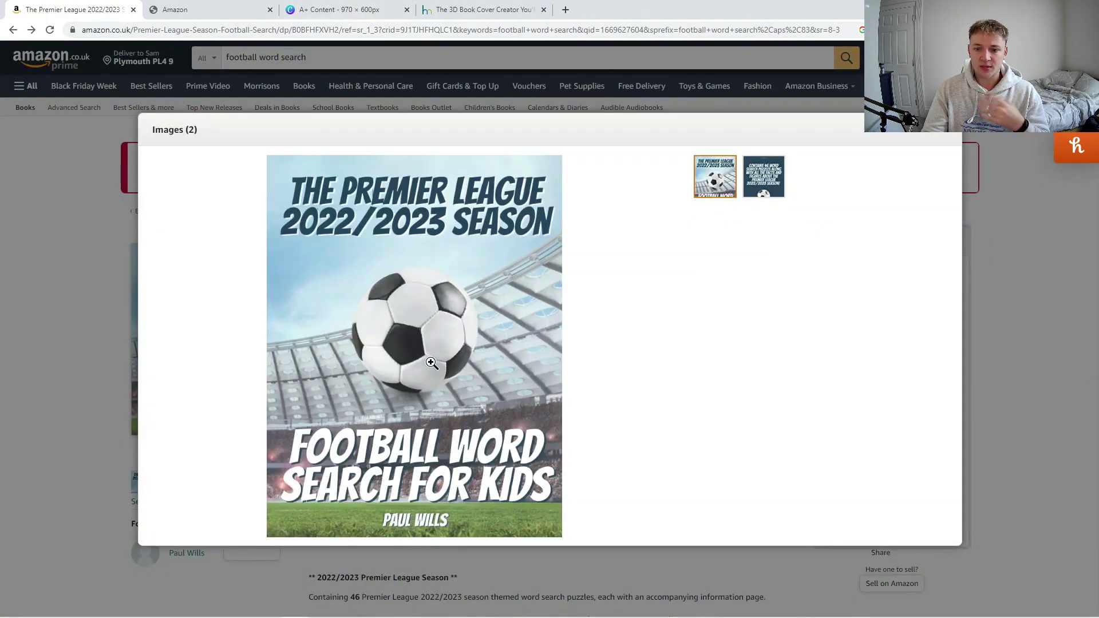
- Return to the Canva design, enlarge the book mockup further and nudge it into place on the page's right side
click(338, 9)
click(569, 363)
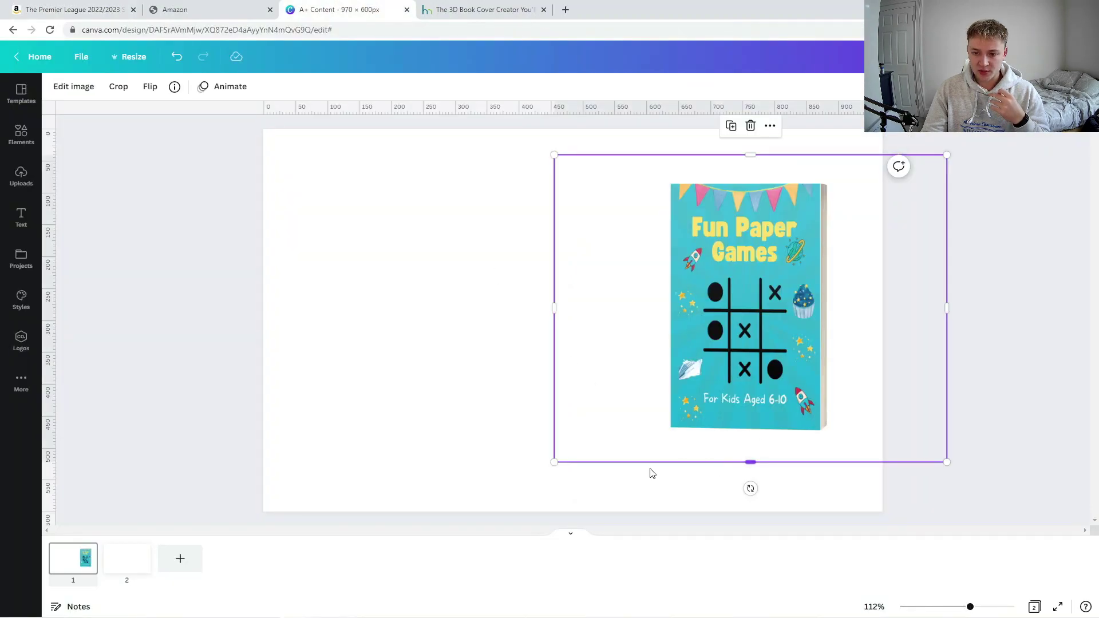
drag(554, 463, 514, 497)
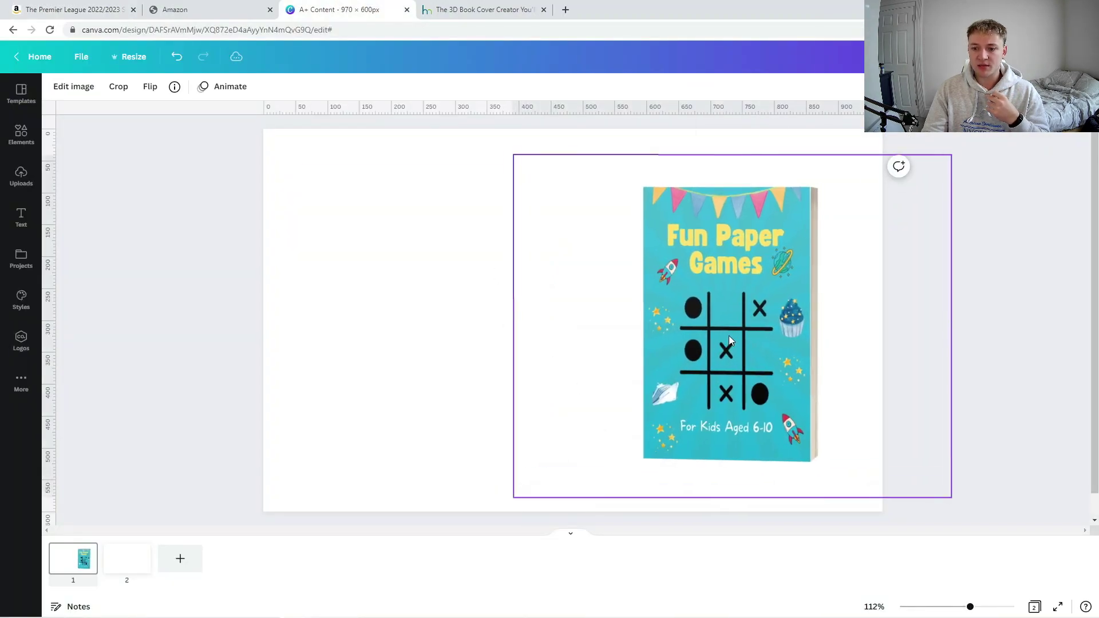
drag(730, 335, 742, 331)
click(1002, 380)
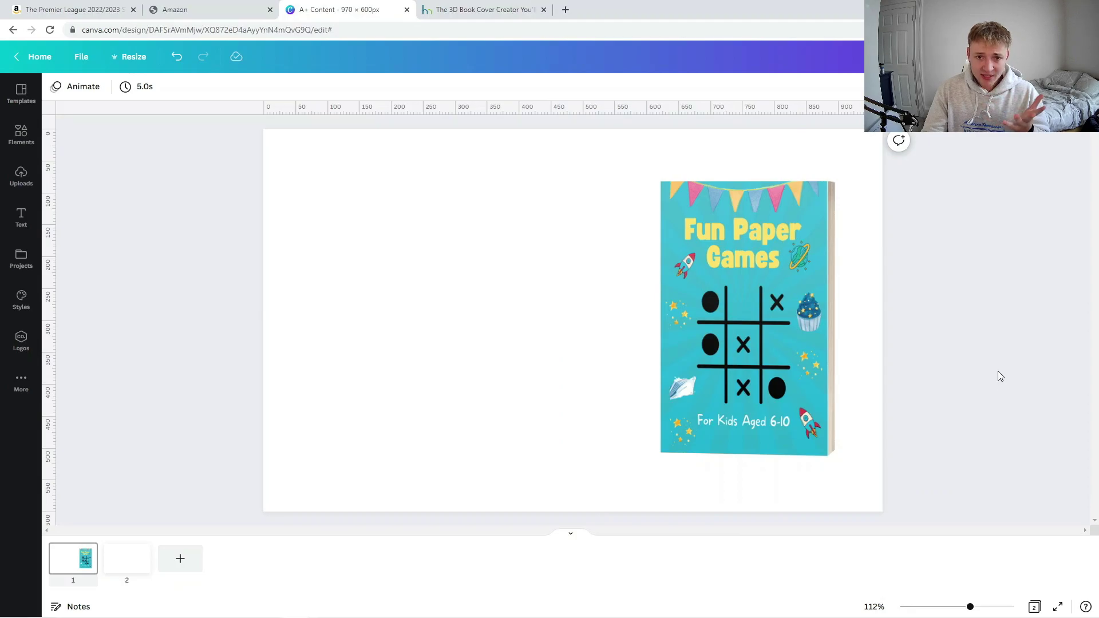
- Switch to DIY Book Design's online book mockup maker and browse its single 3D mockup templates
click(446, 9)
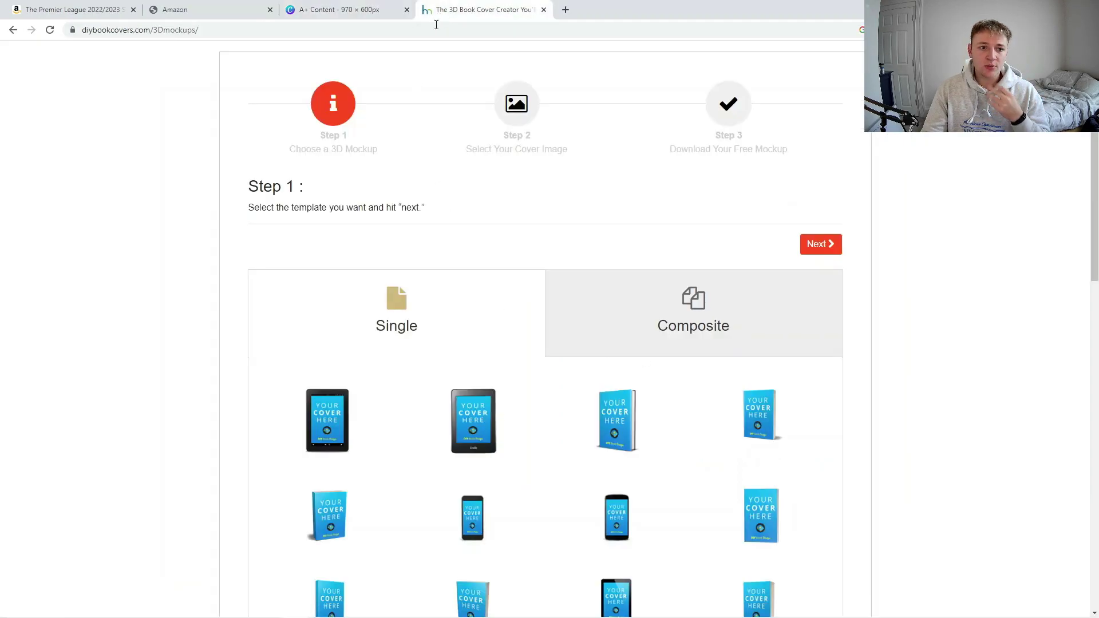
scroll(366, 280, up, 3)
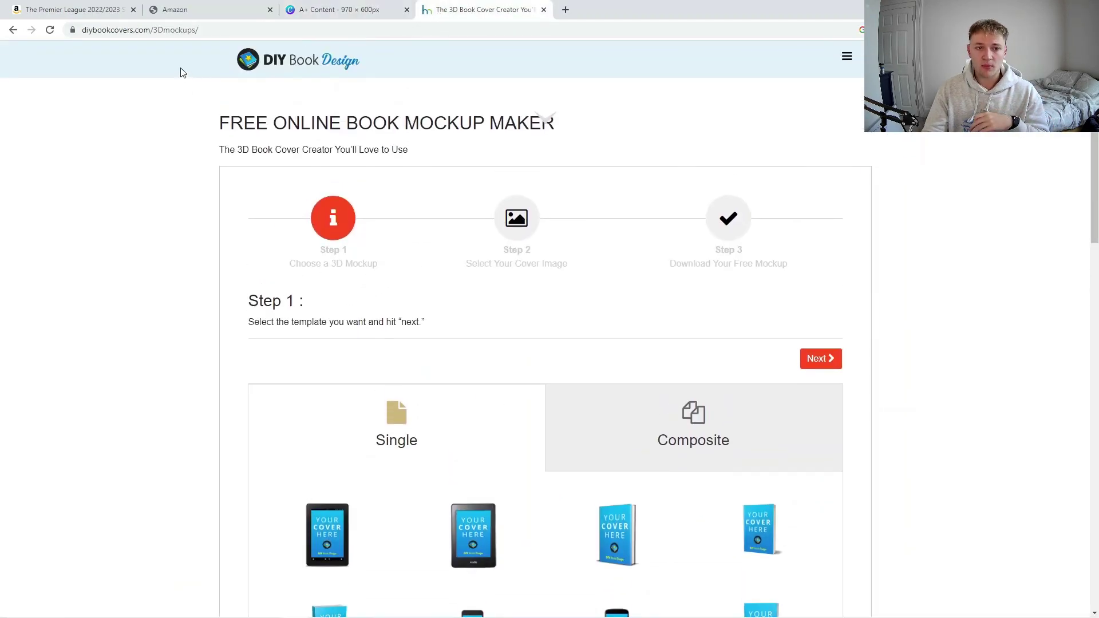
drag(199, 30, 161, 30)
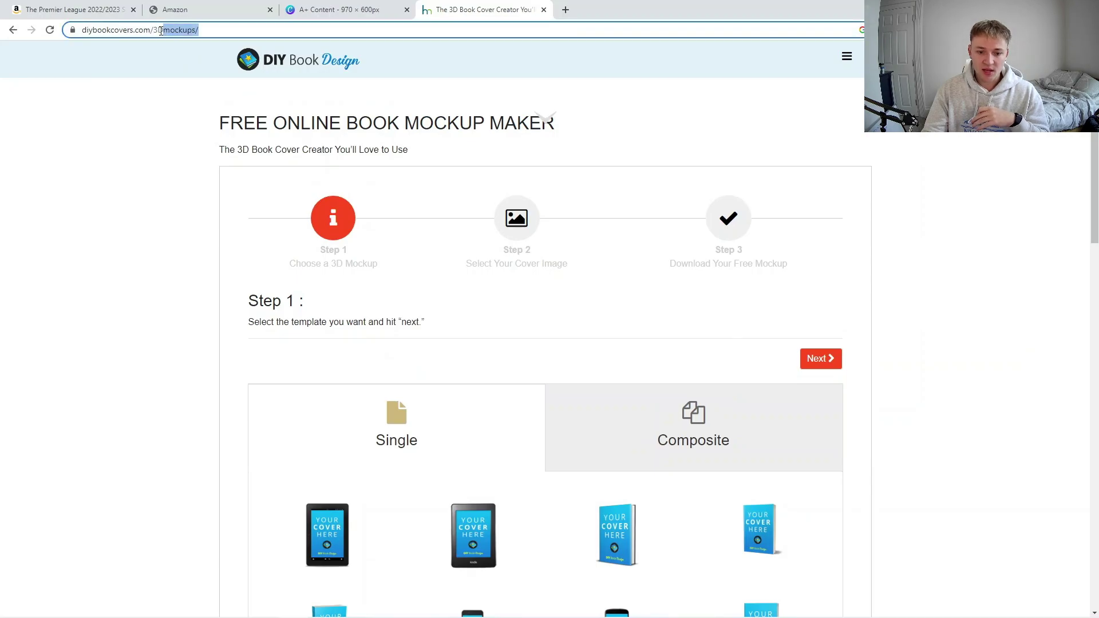
click(150, 194)
scroll(153, 299, down, 6)
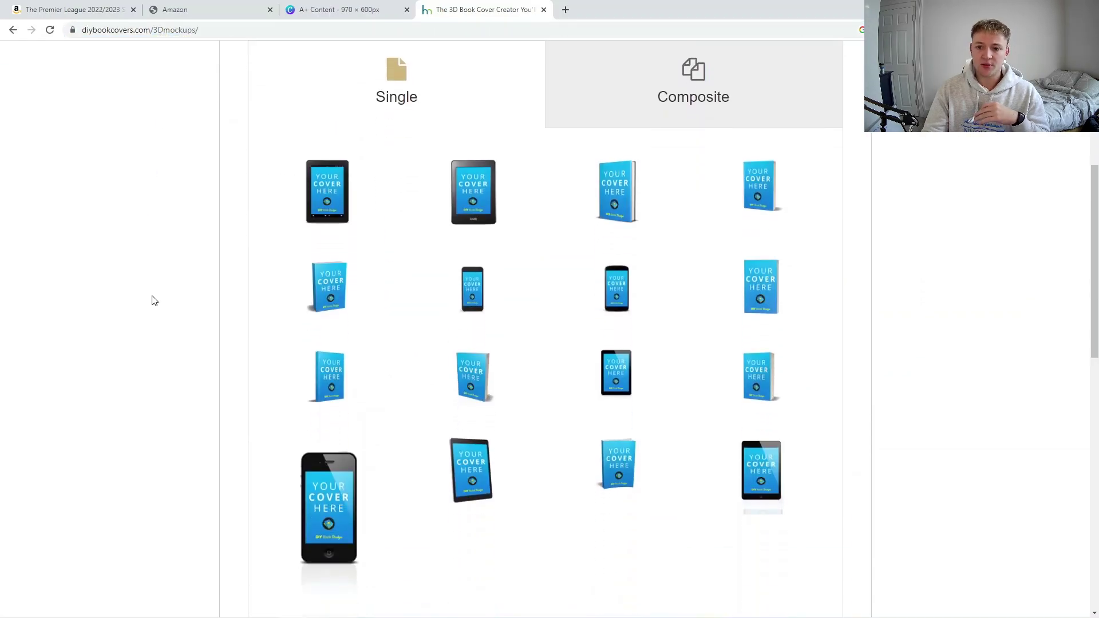
scroll(887, 284, up, 1)
scroll(888, 284, down, 2)
scroll(890, 287, up, 1)
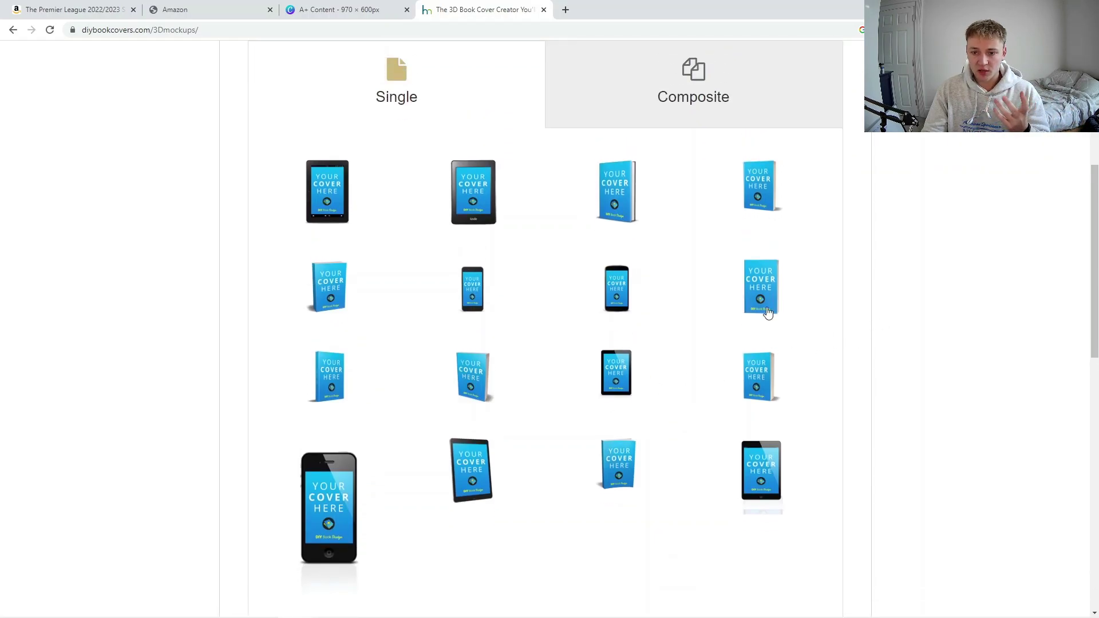
- Choose the upright, front-facing paperback template and proceed to the cover image upload stage
scroll(891, 286, up, 1)
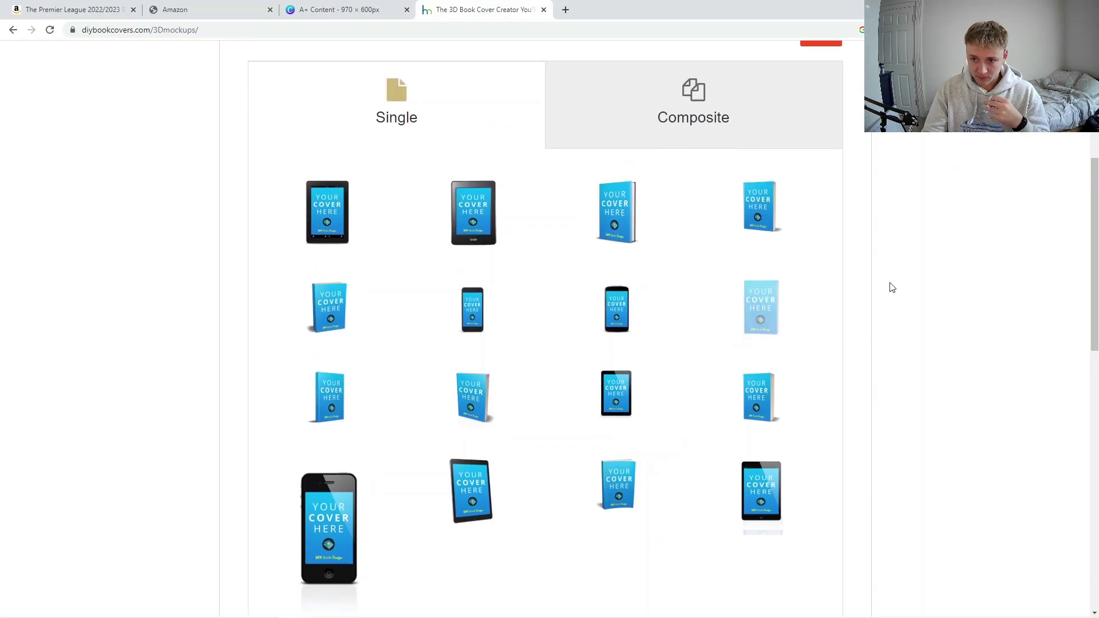
scroll(890, 287, down, 3)
scroll(863, 162, up, 4)
click(829, 73)
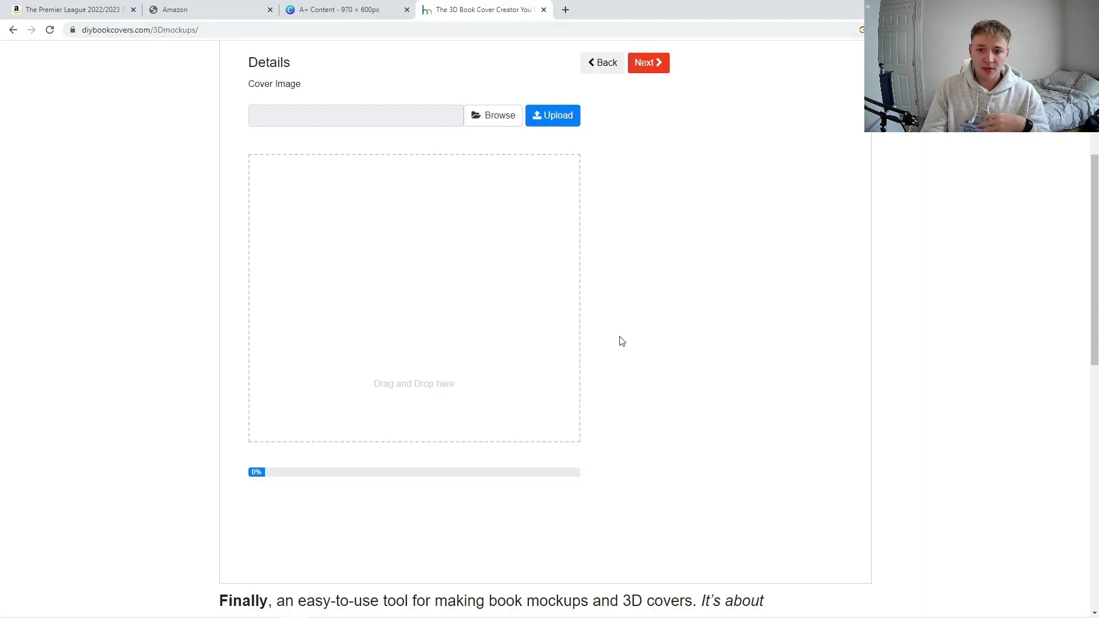
- Return to the Canva design, clear the book mockup element search and add a square shape to page 1
click(394, 5)
click(697, 287)
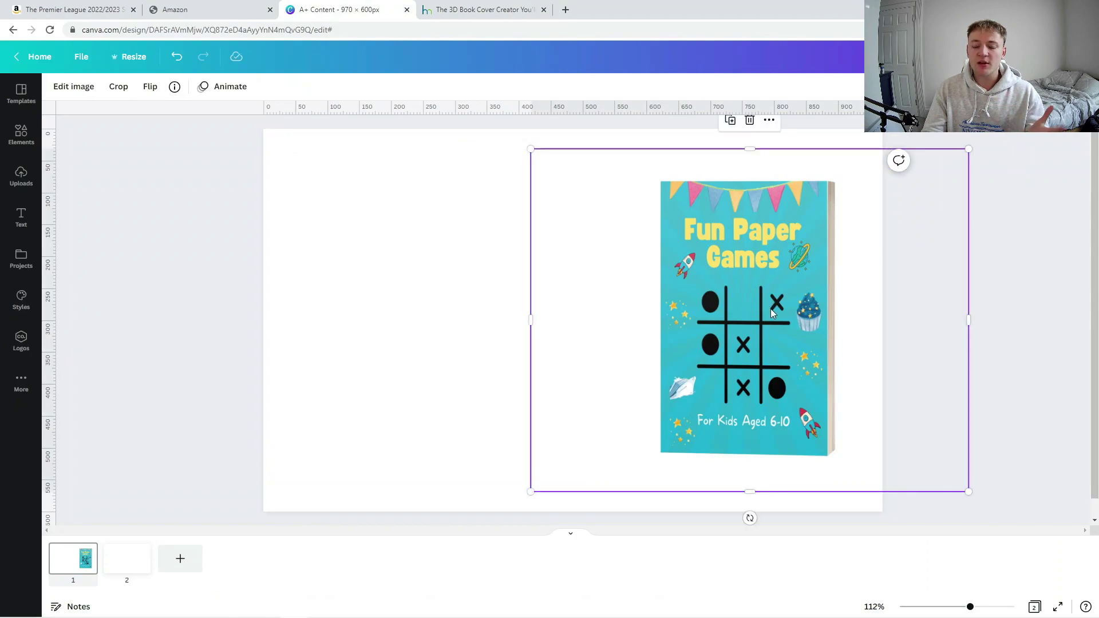
click(457, 340)
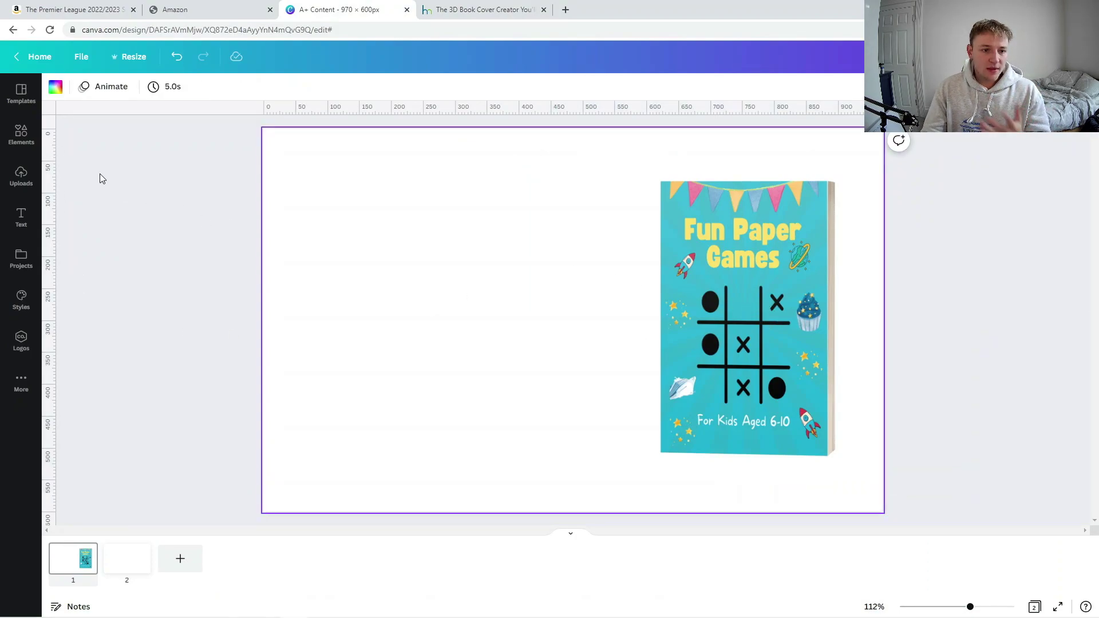
click(21, 135)
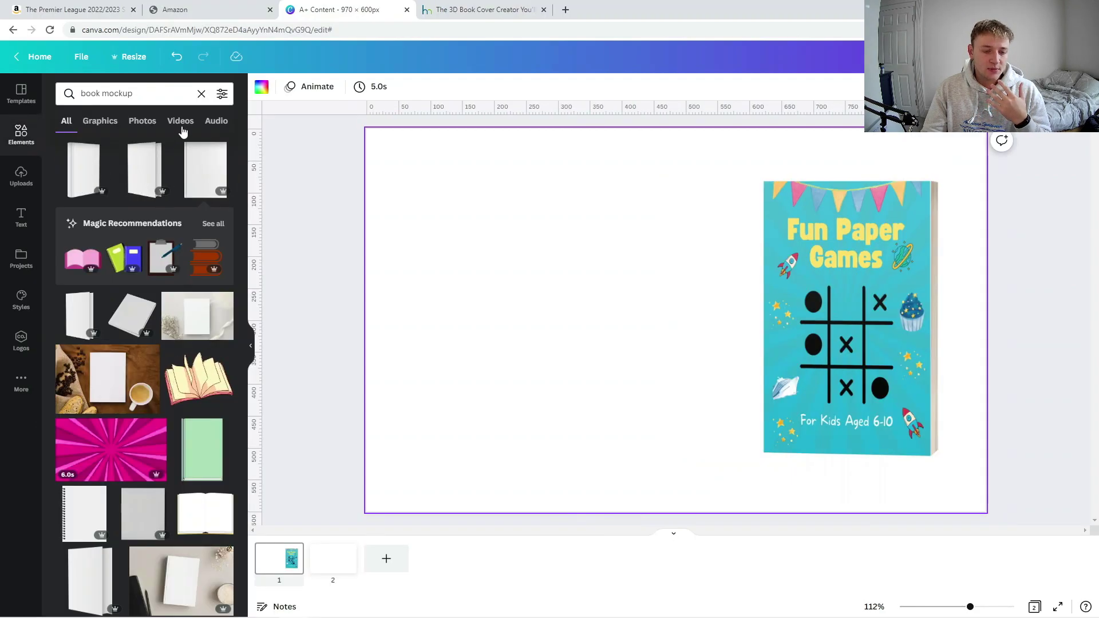
click(201, 95)
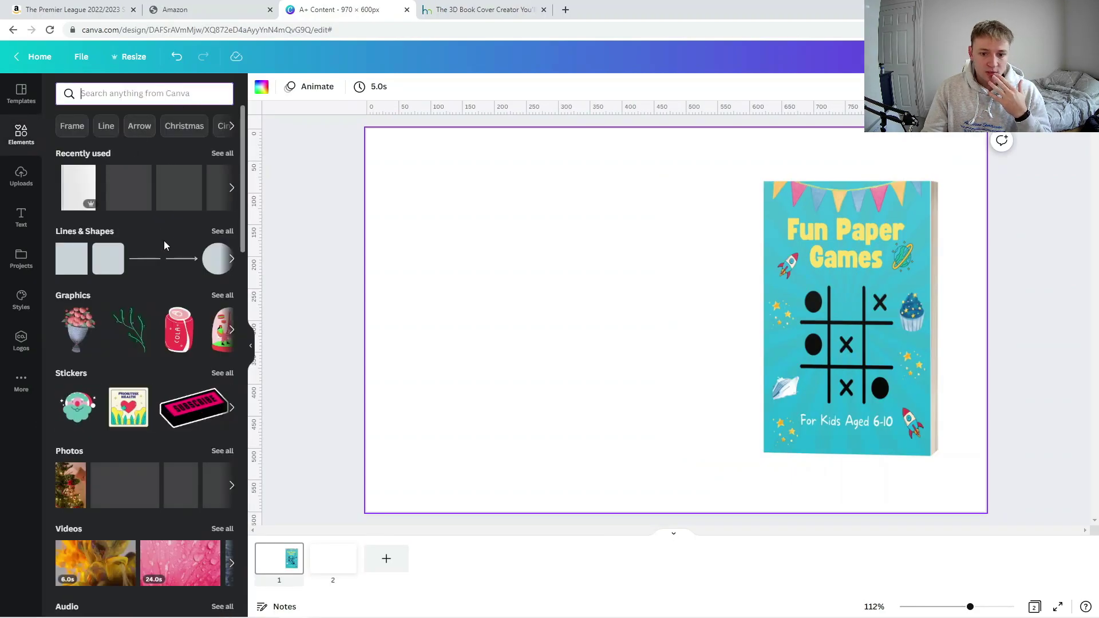
click(73, 259)
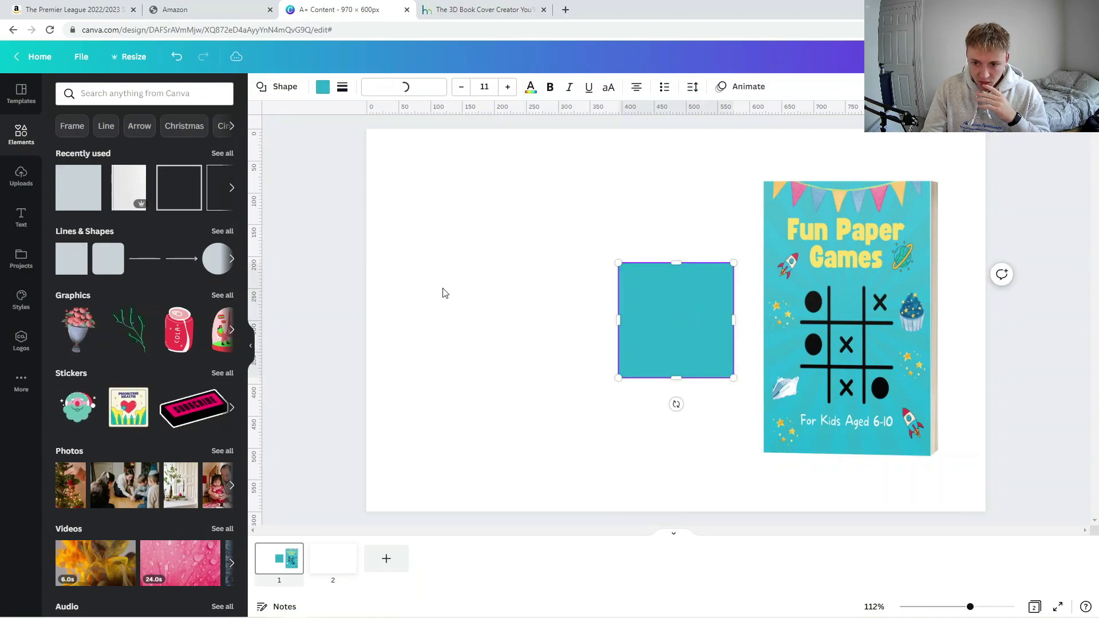
- Move the teal square into the top-left corner of the page
click(517, 361)
click(659, 337)
drag(679, 322, 471, 215)
click(322, 87)
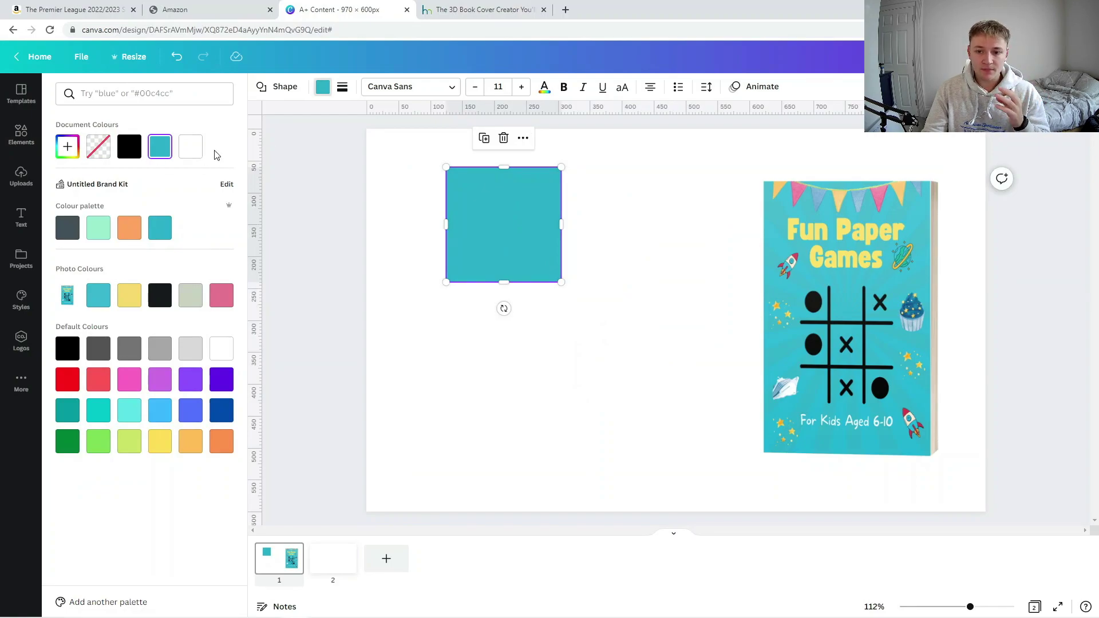
click(630, 282)
drag(508, 230, 424, 192)
right_click(470, 206)
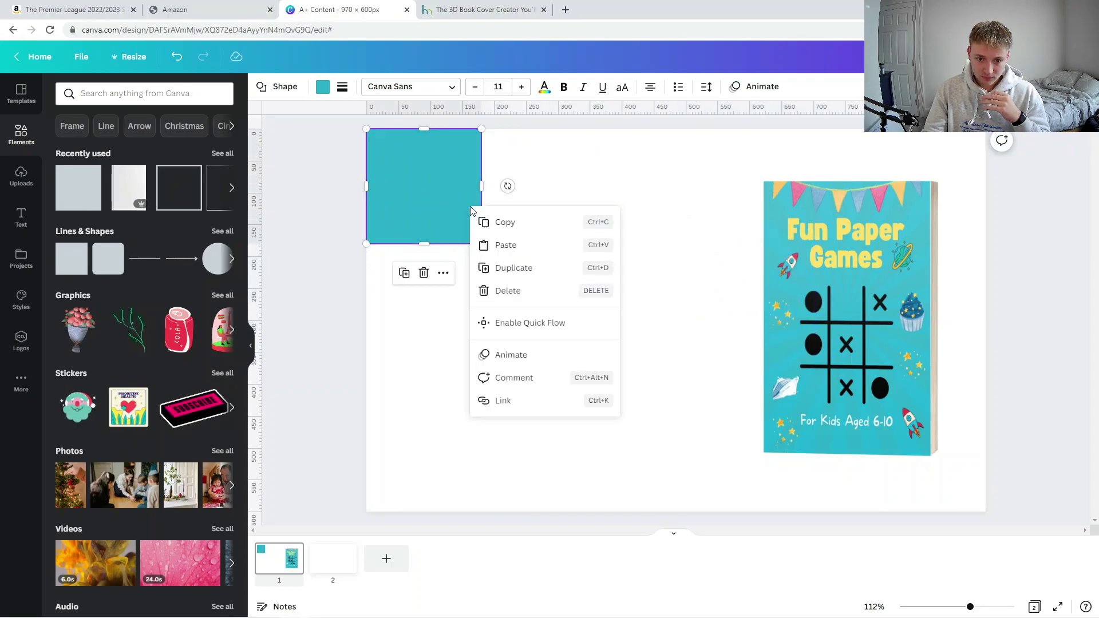
click(435, 193)
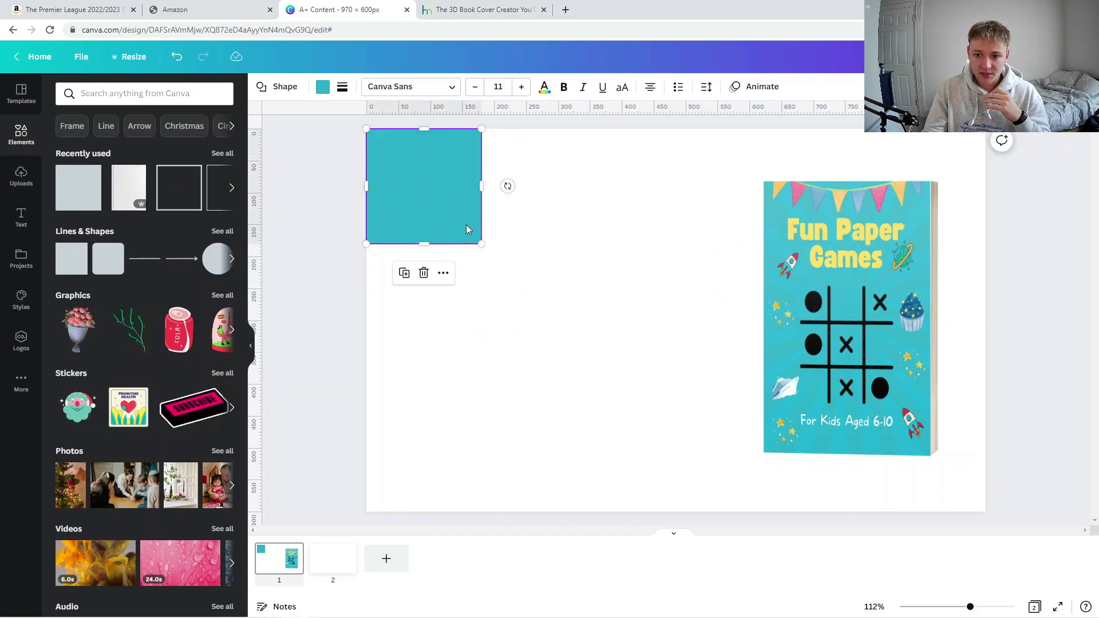
- Stretch the square to cover the whole page and send it behind the book mockup
drag(482, 187, 785, 192)
right_click(744, 215)
click(770, 372)
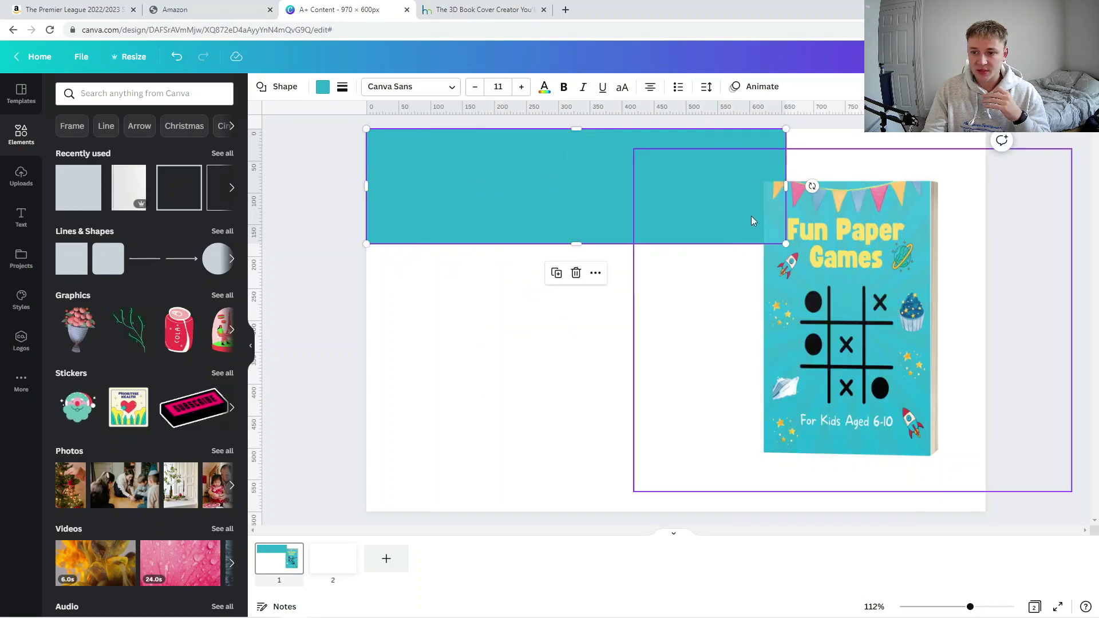
drag(785, 187, 986, 189)
drag(676, 244, 688, 514)
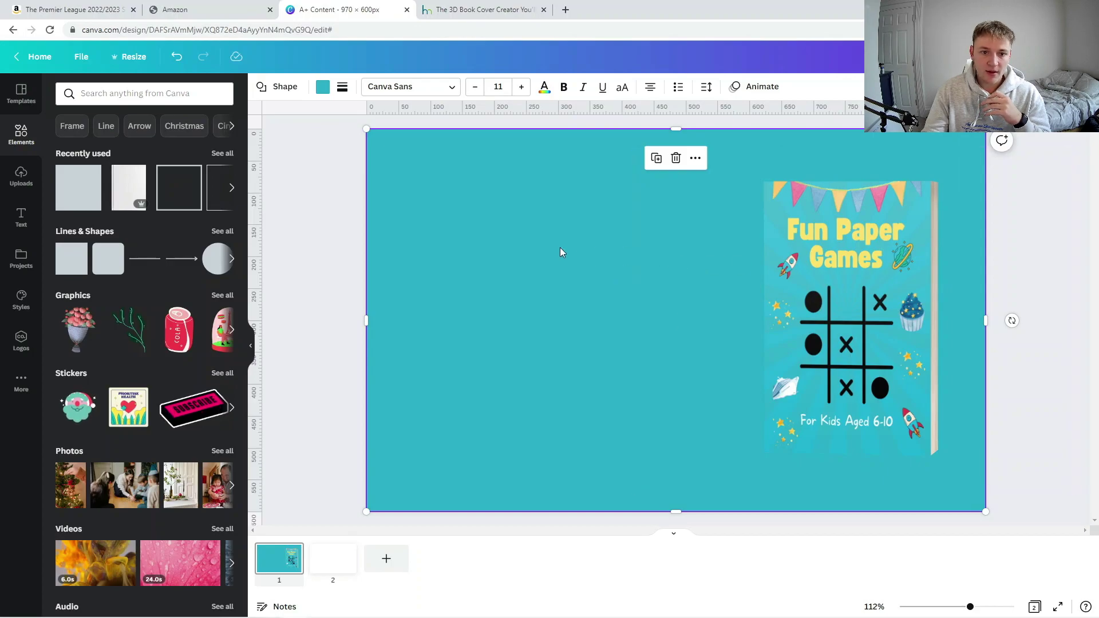
- Recolour the full-page background shape to the muted teal #4C919D
click(320, 89)
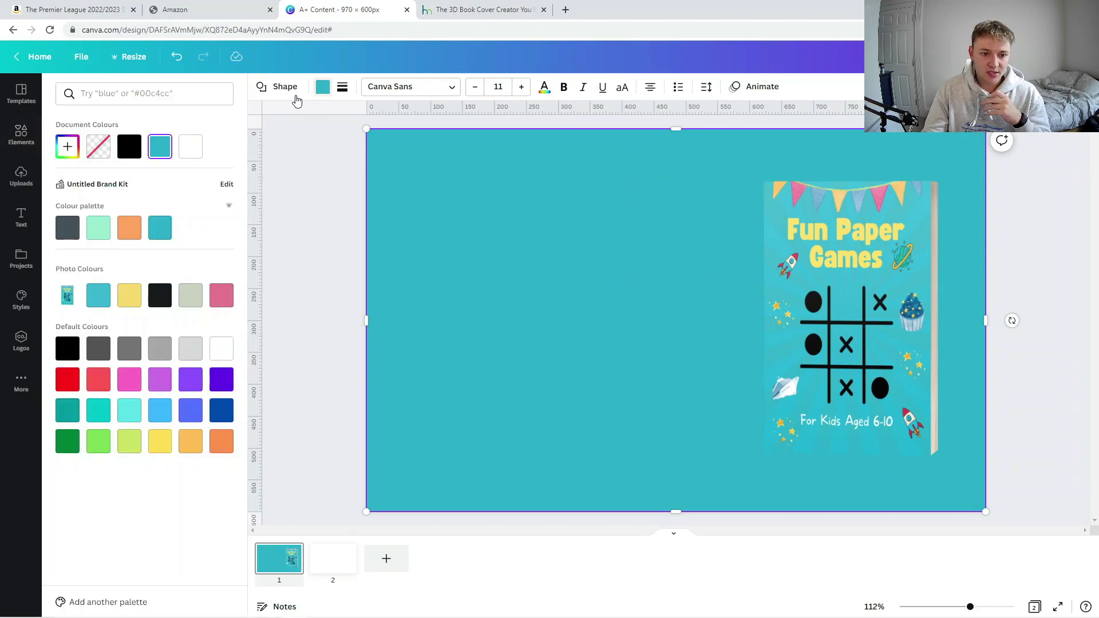
click(67, 146)
drag(187, 189, 143, 196)
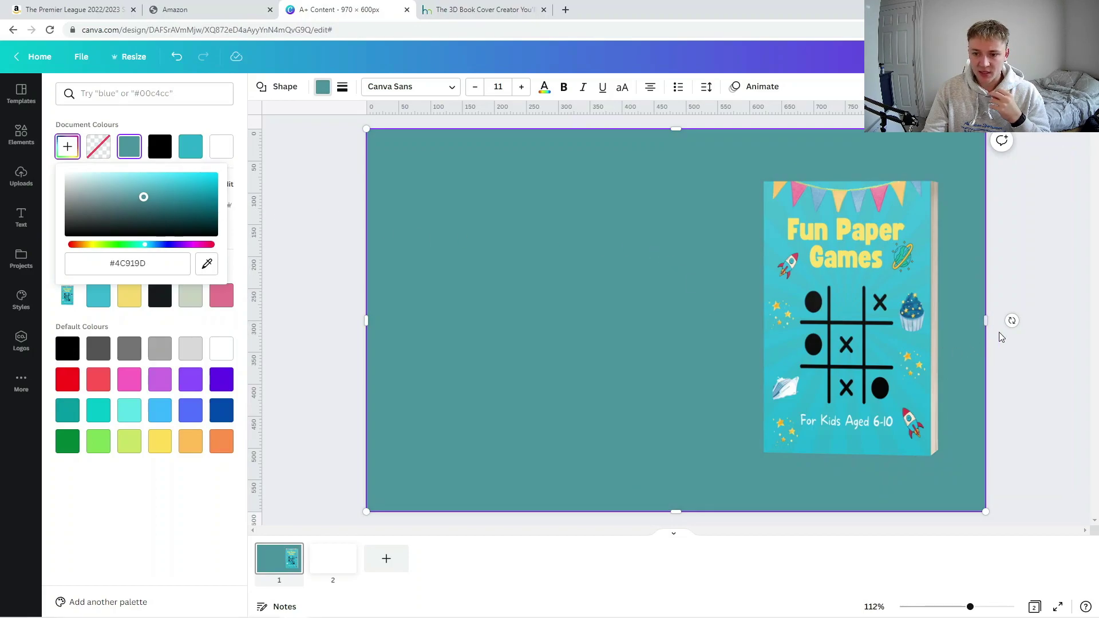
key(Escape)
click(1053, 363)
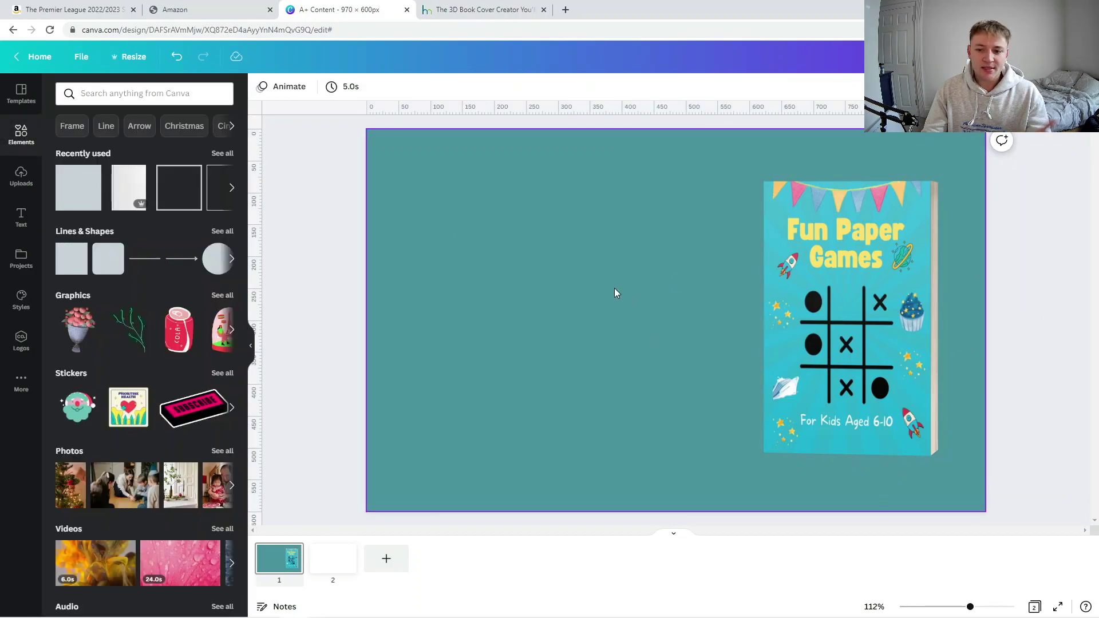
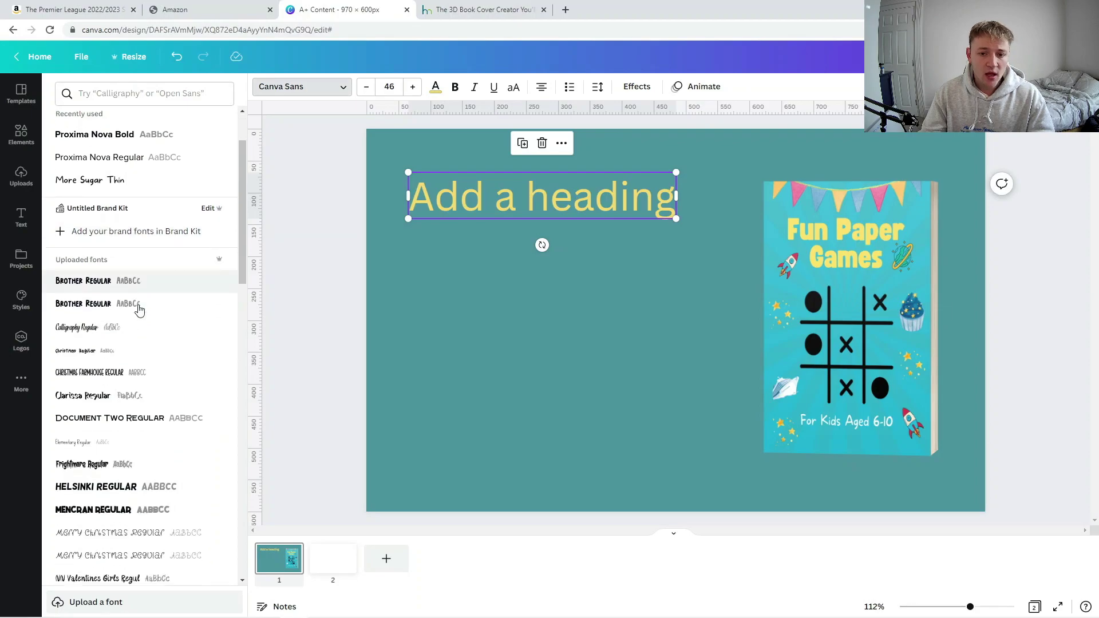
- Set the yellow heading's font to the uploaded Helsinki Regular
scroll(152, 342, down, 2)
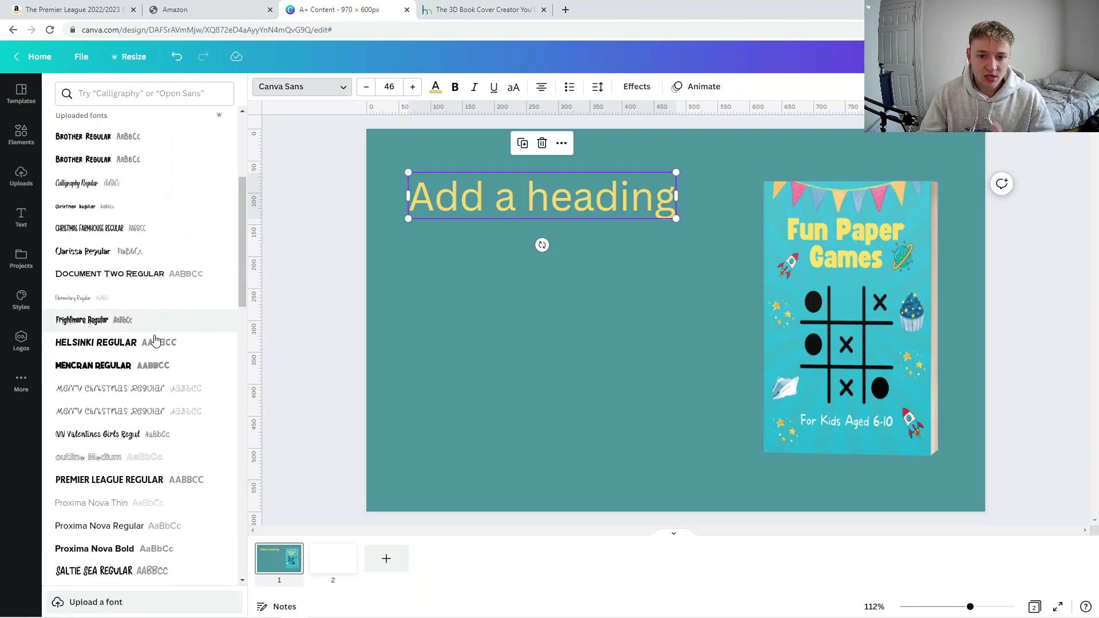
click(155, 340)
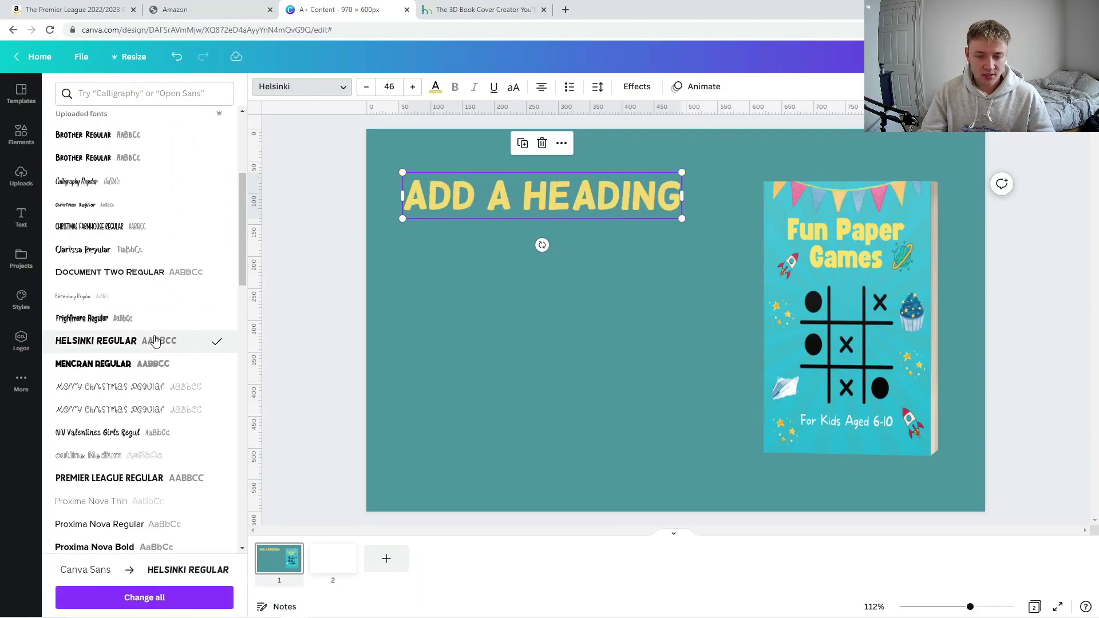
click(537, 293)
- Replace the placeholder heading text with "HOURS OF PAPER GAME FUN FOR 6 TO 10 YEAR OLDS"
click(542, 210)
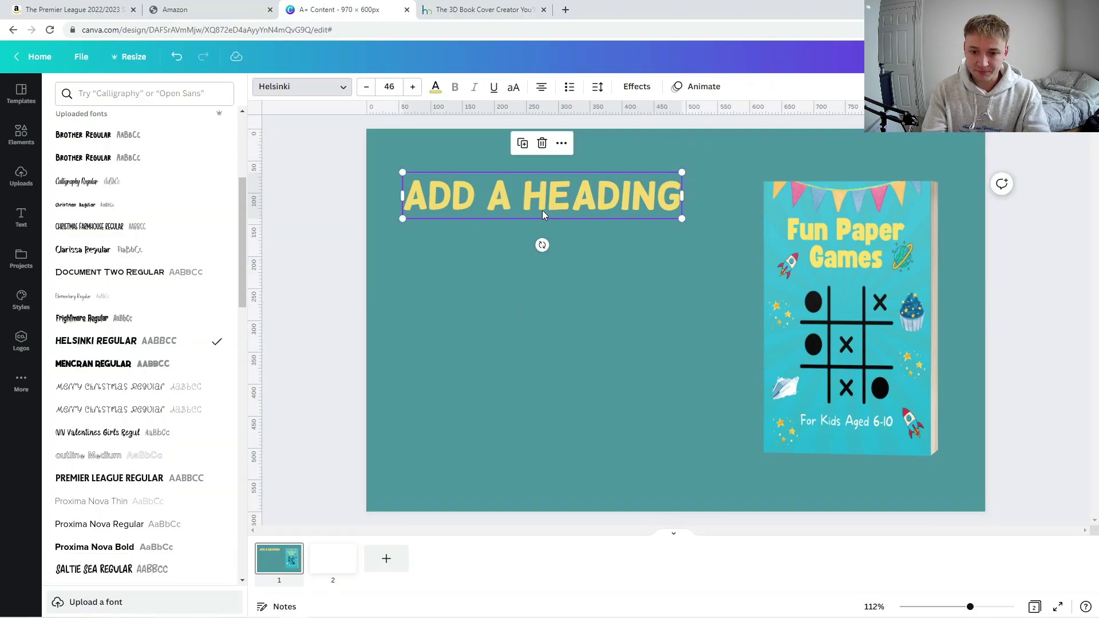
click(543, 210)
text(HOURS OR)
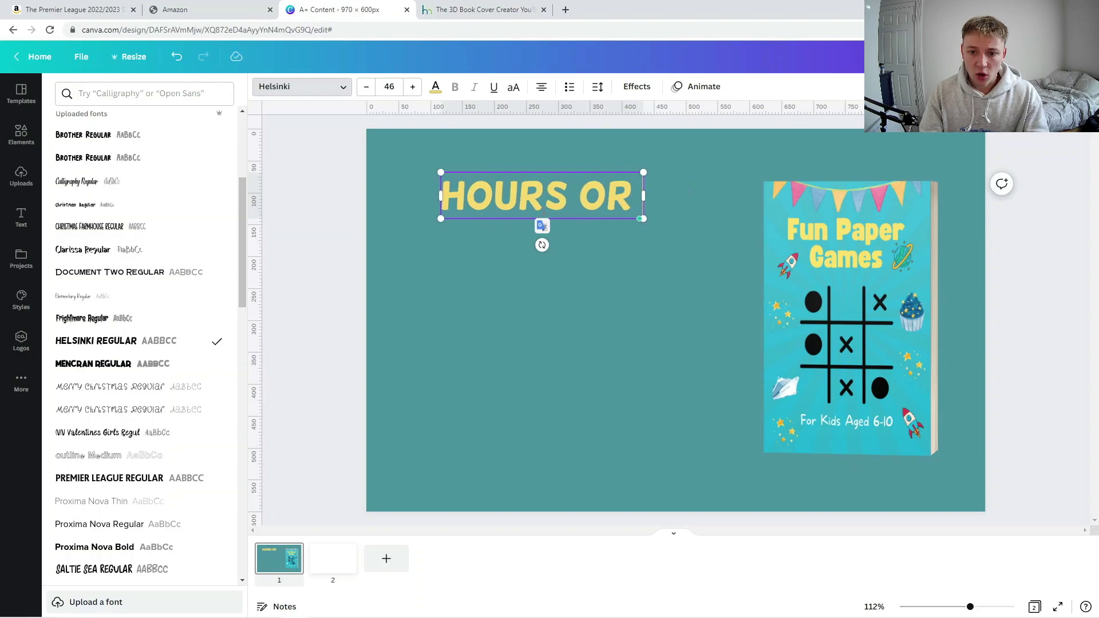
key(BackSpace)
text(F)
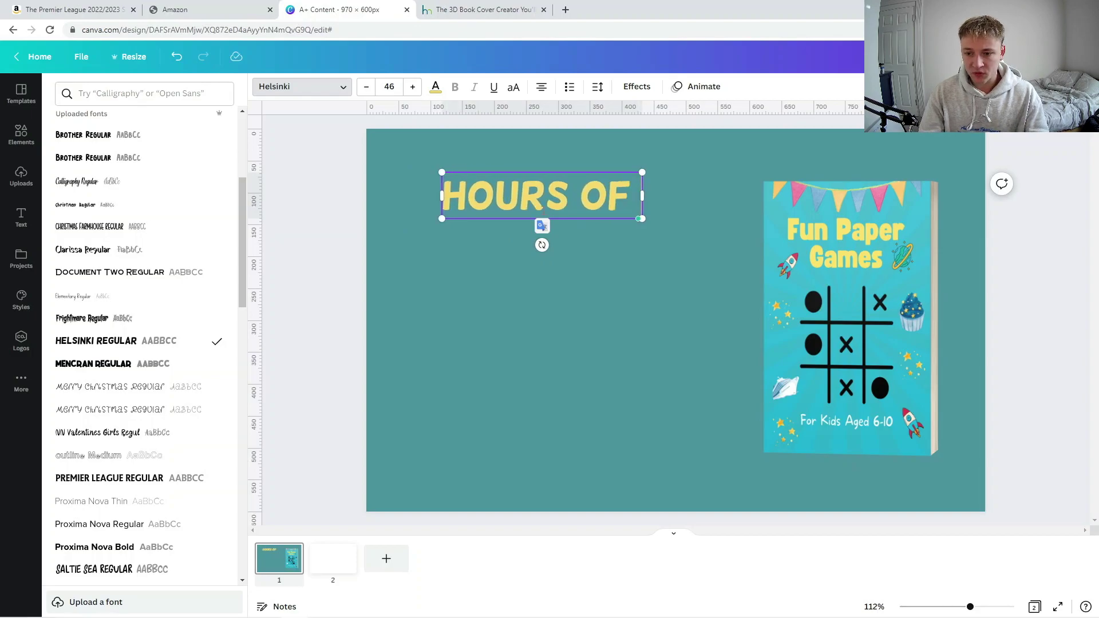
text( PAPER G)
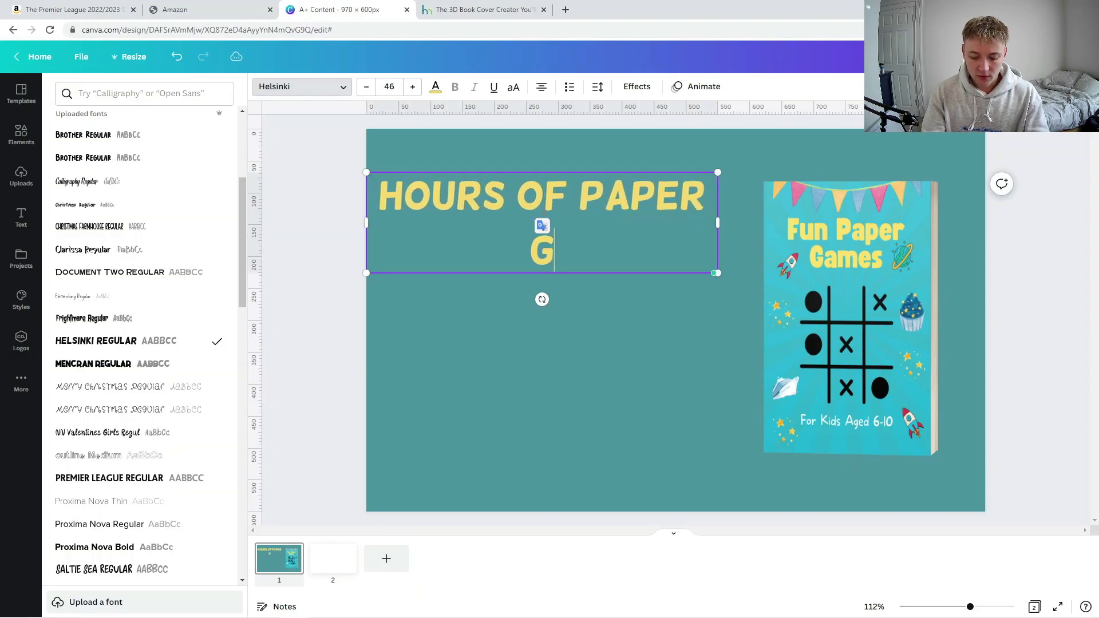
text(AME FUN FOR )
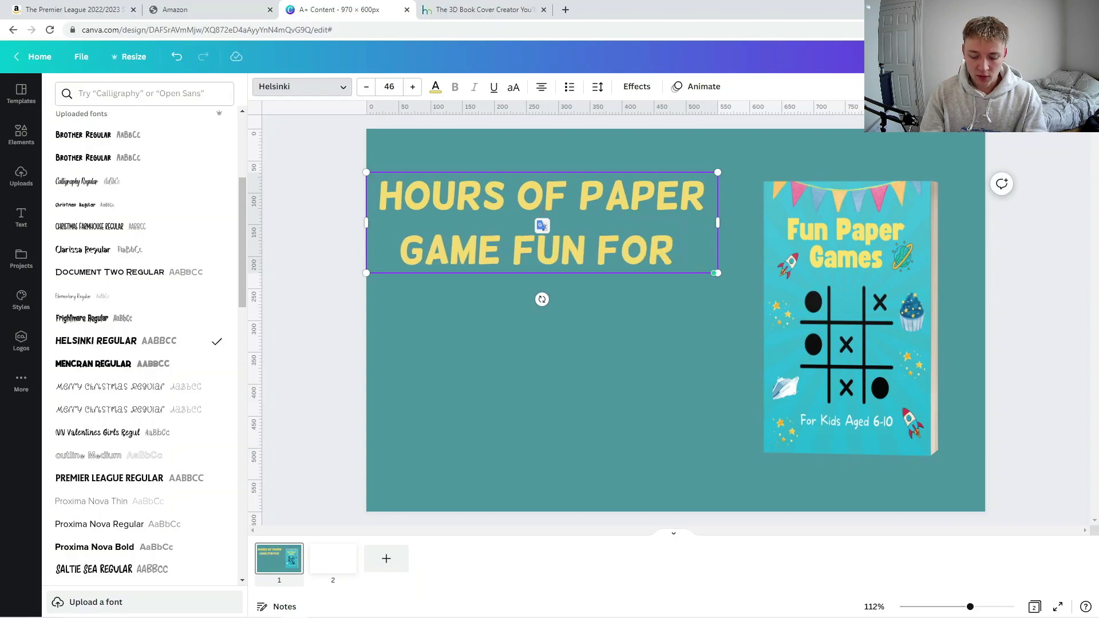
text(6)
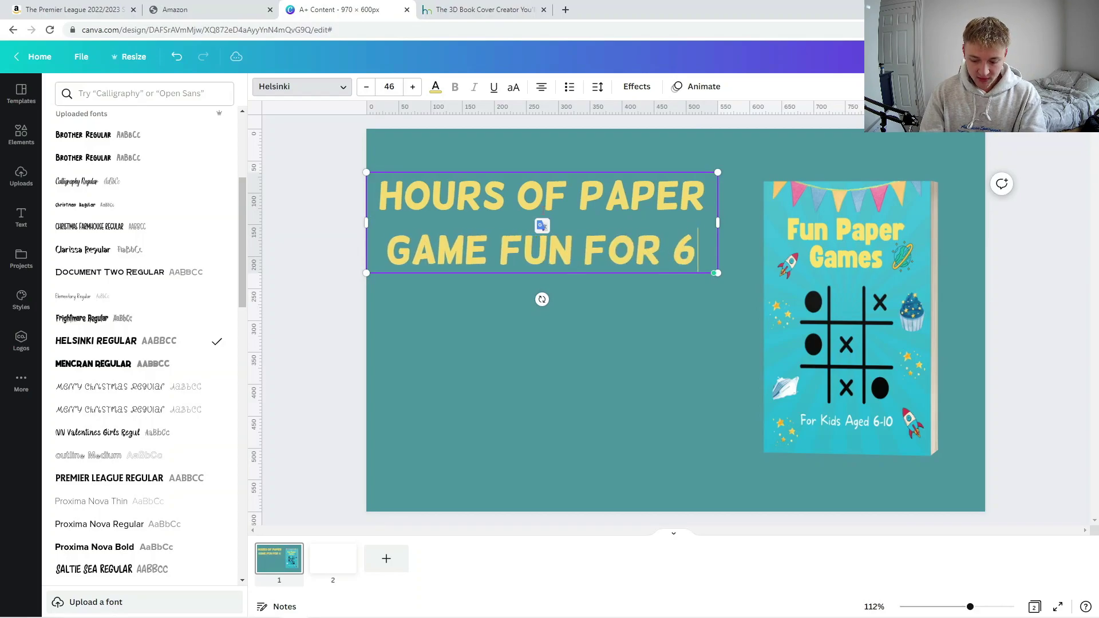
text( TO 20 YEAR)
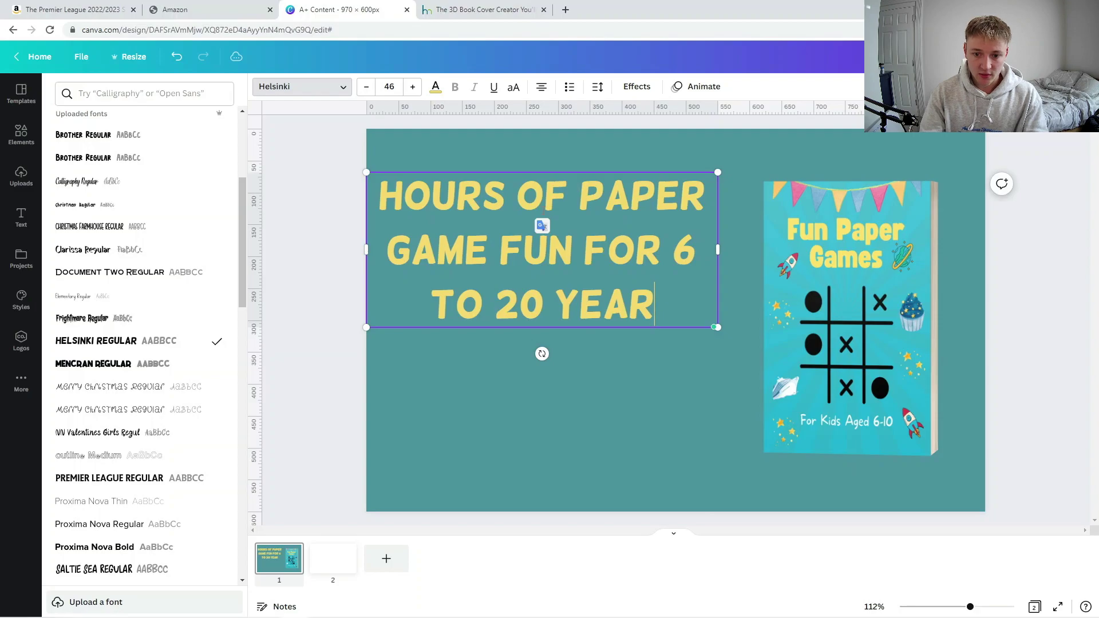
key(BackSpace)
key(BackSpace)
key(BackSpace)
key(BackSpace)
key(BackSpace)
key(BackSpace)
key(BackSpace)
text(10)
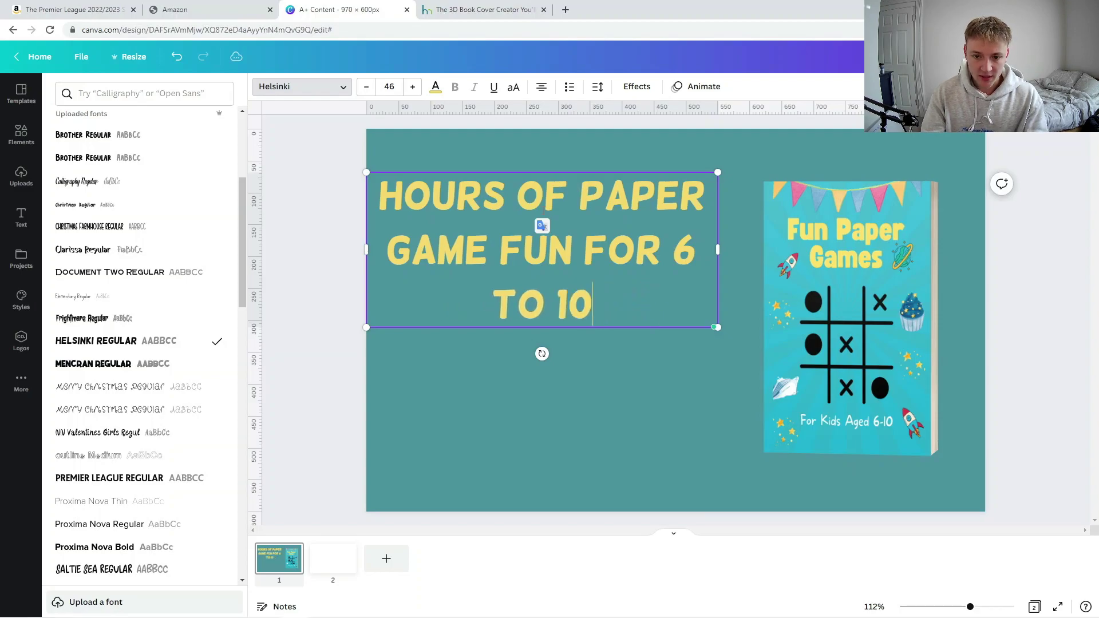
text( YEAR OLDS)
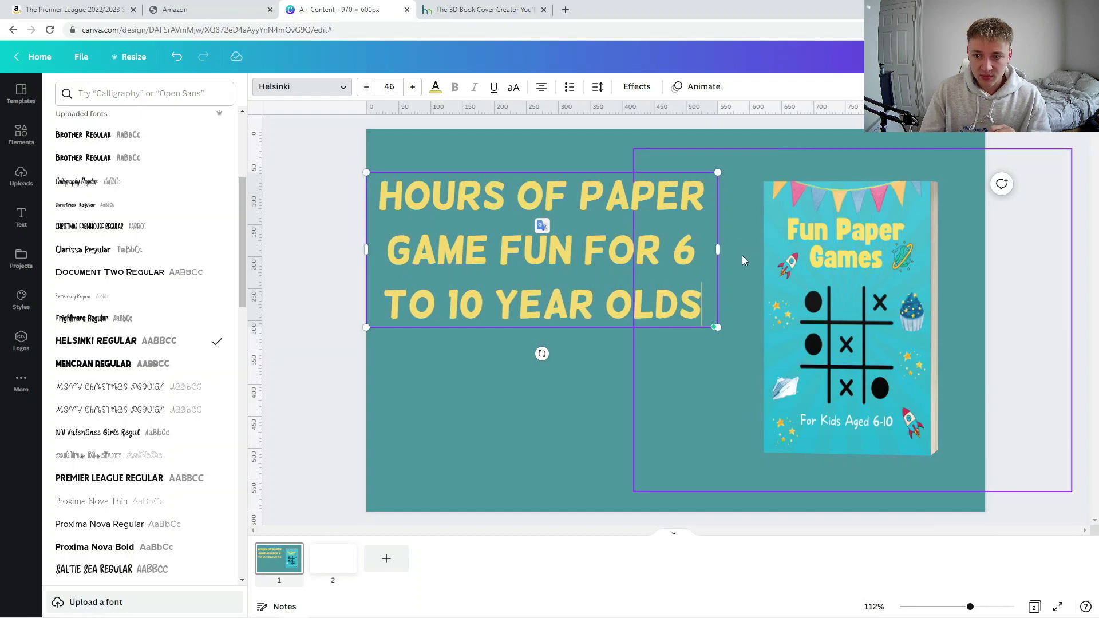
- Narrow the heading's text box so it wraps onto four lines and shift it slightly toward the book mockup
drag(718, 250, 676, 251)
click(682, 395)
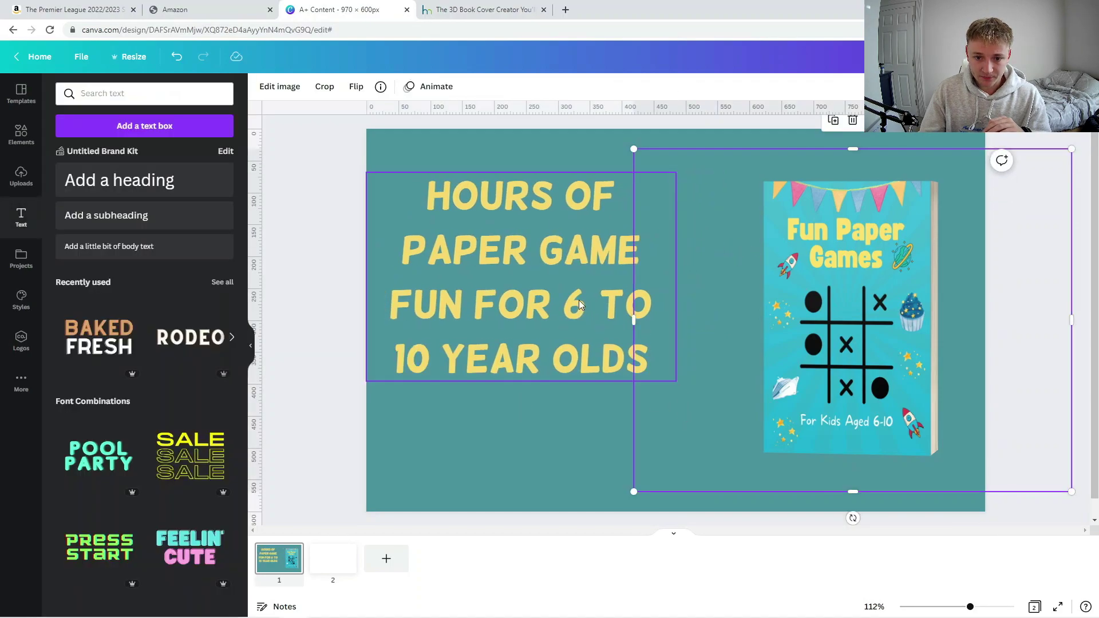
drag(579, 300, 615, 291)
- Append an exclamation mark to the end of the heading and slightly enlarge the book mockup
double_click(638, 353)
key(ctrl+a)
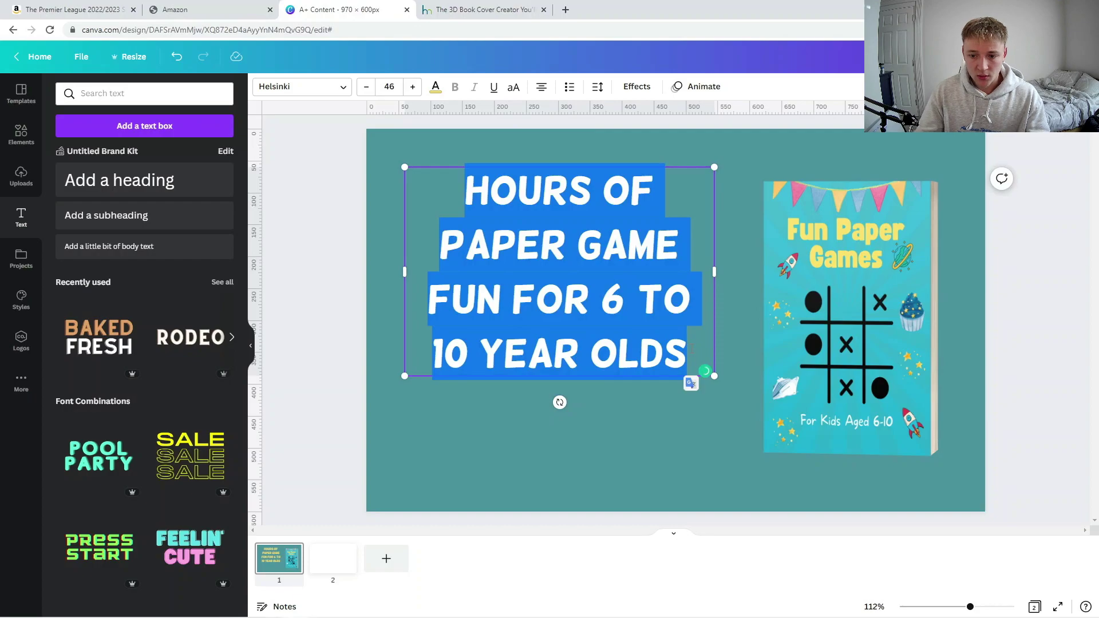
click(682, 346)
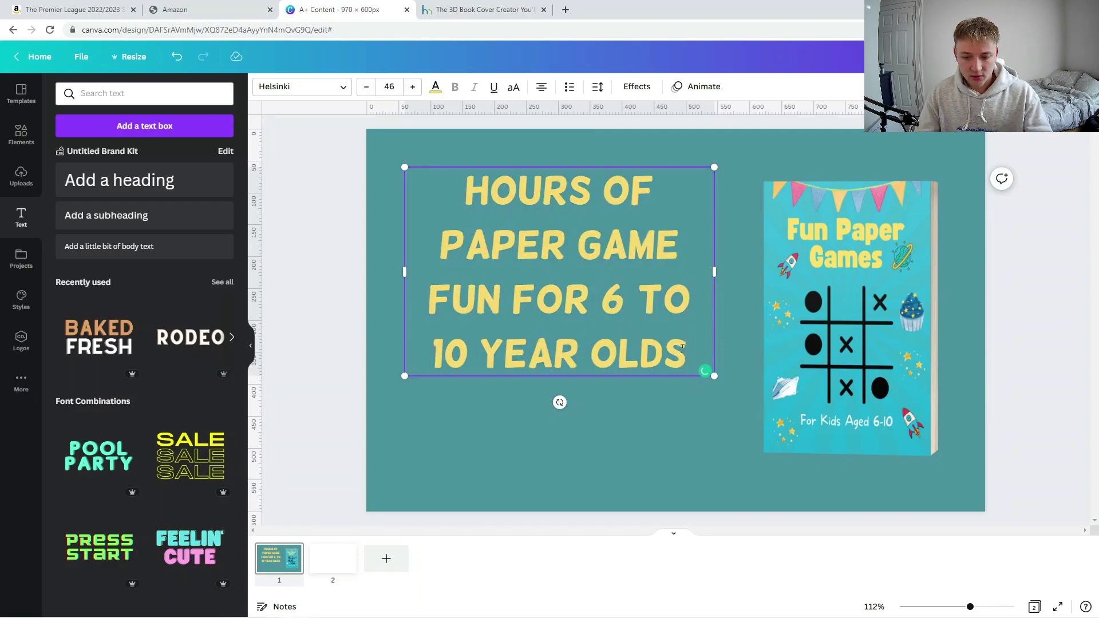
text(!)
click(664, 389)
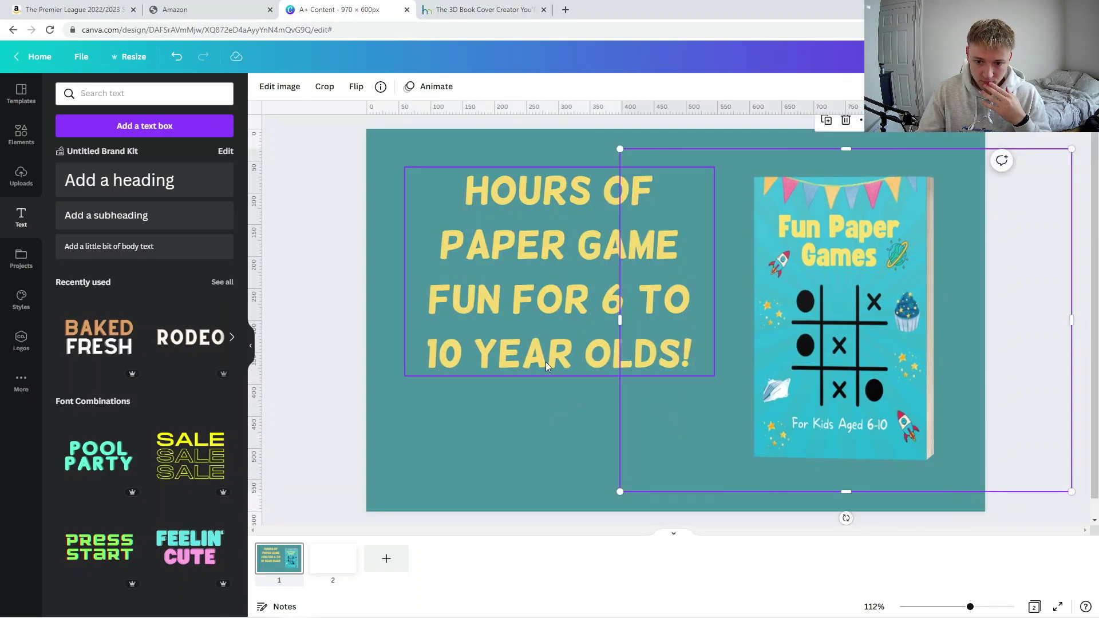
- Duplicate the heading, set the copy's font size to 15 and place it beneath the original heading
drag(545, 361, 564, 453)
key(ctrl+d)
double_click(541, 458)
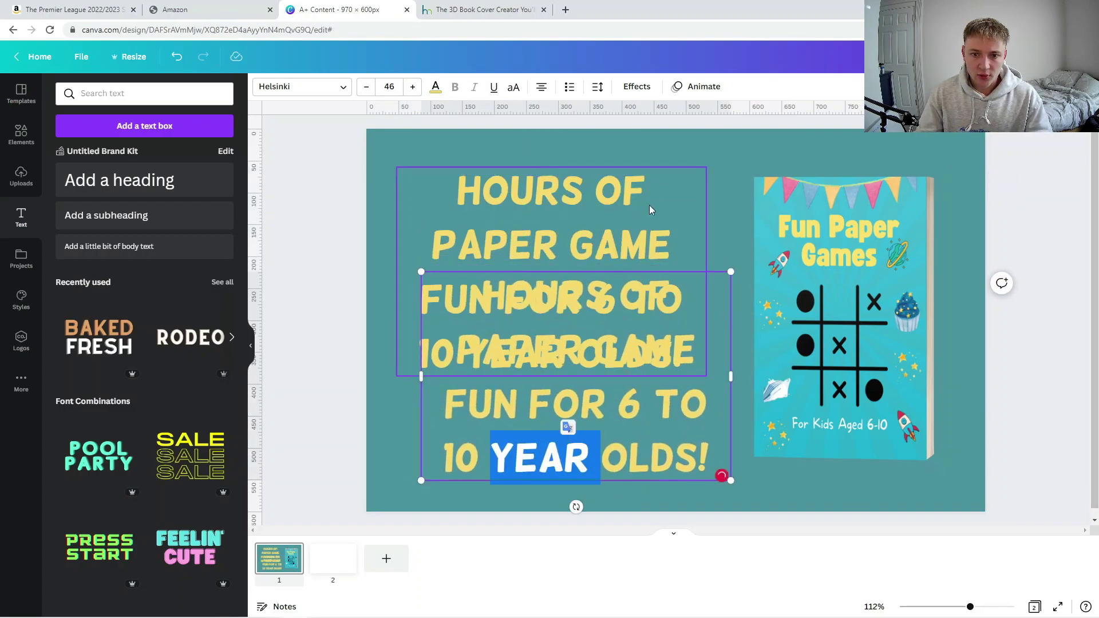
click(683, 183)
click(685, 359)
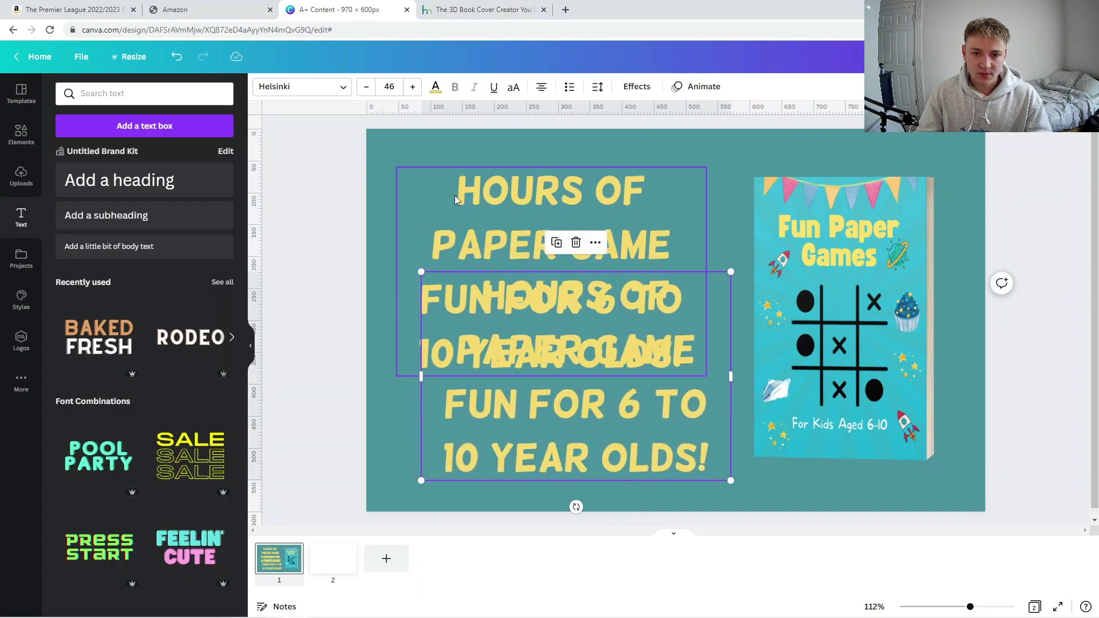
click(389, 89)
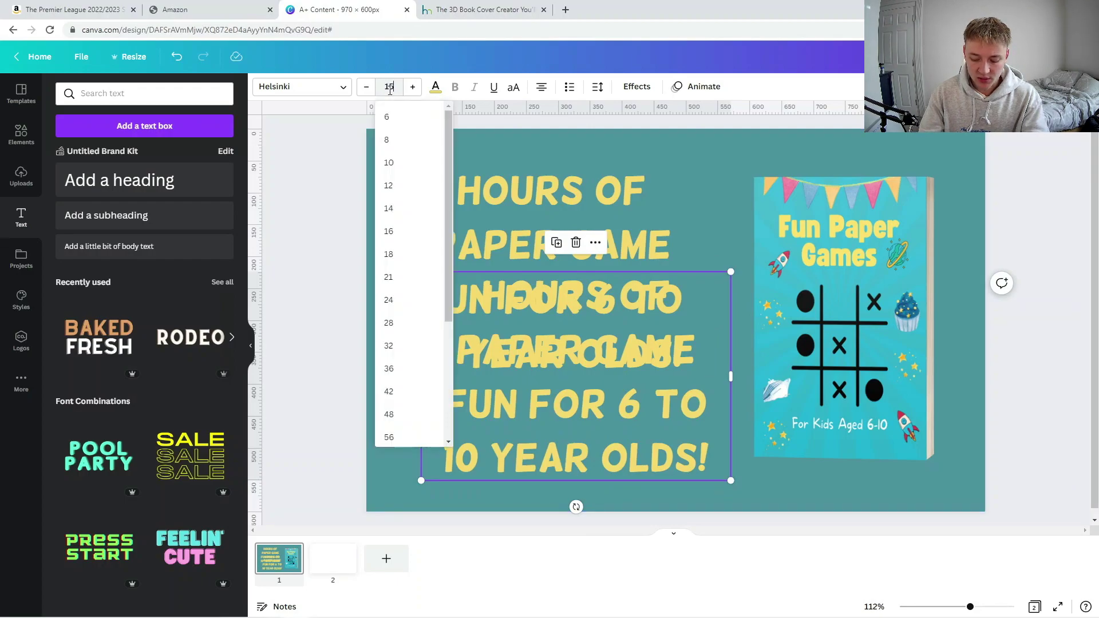
key(Return)
click(705, 290)
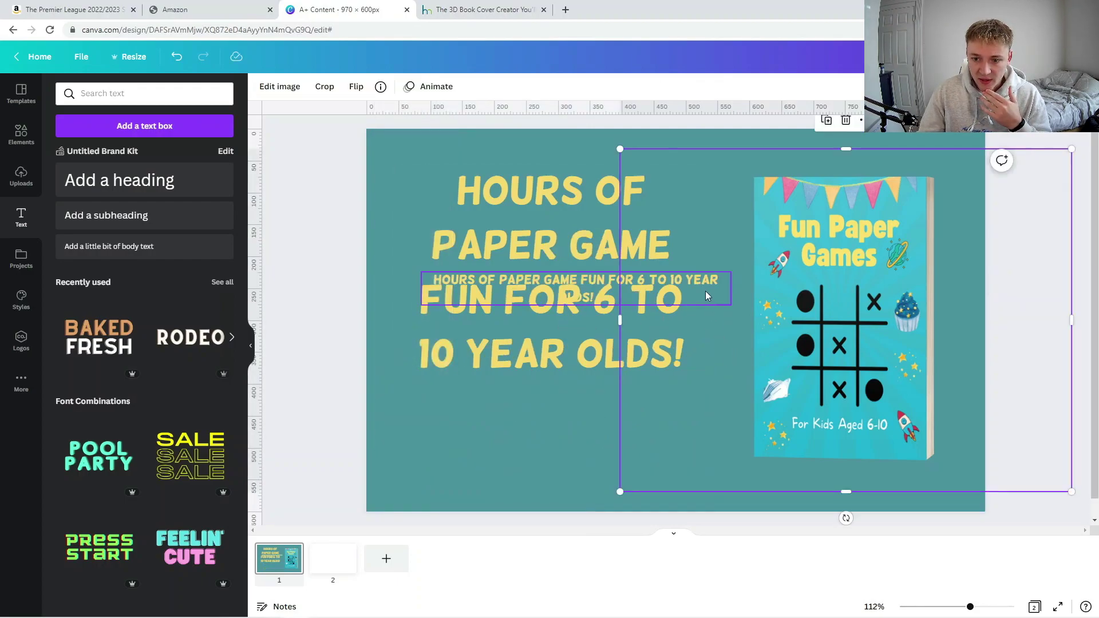
drag(706, 291, 682, 445)
- Replace the small text below the heading with "HANGMAN, DOT TO DOT, CROSSWORDS AND MANY MORE"
double_click(681, 445)
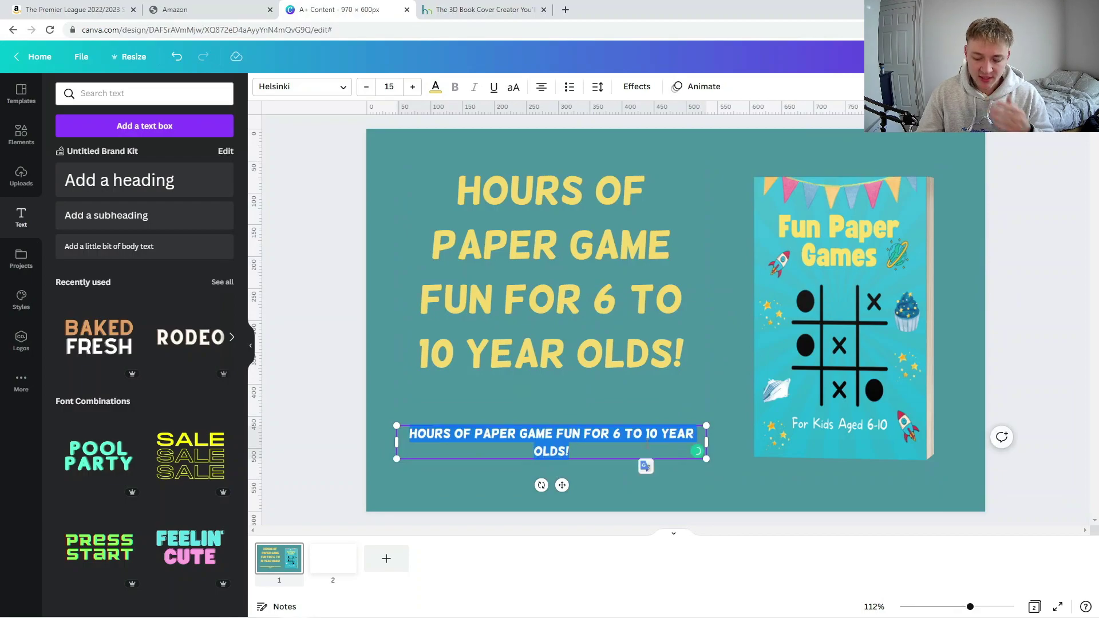
text(HANGMAN, )
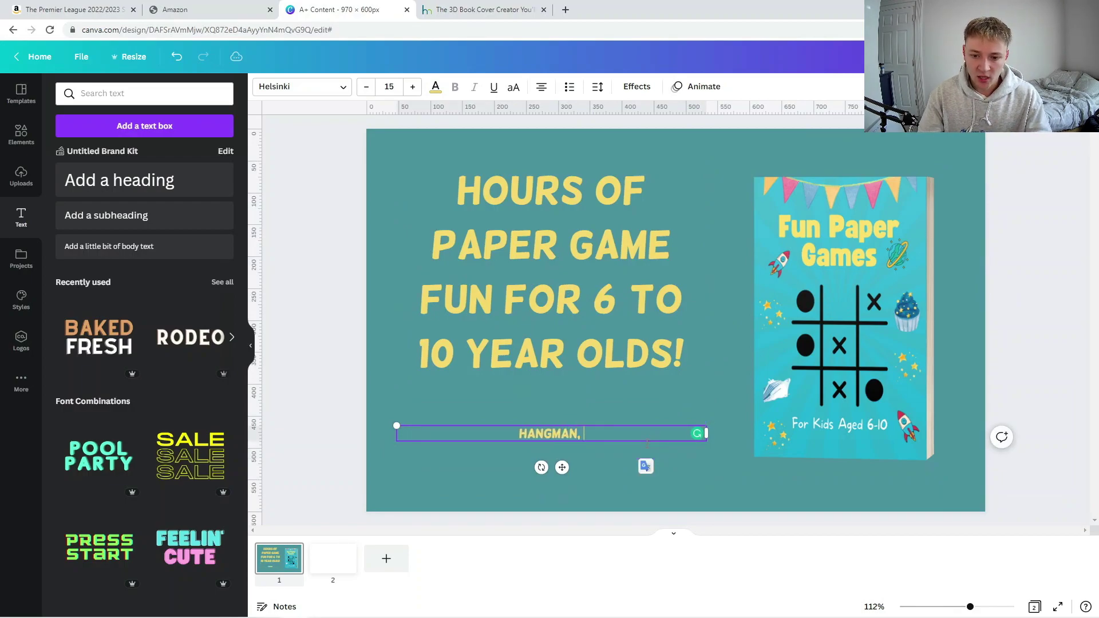
text(DO)
key(BackSpace)
key(BackSpace)
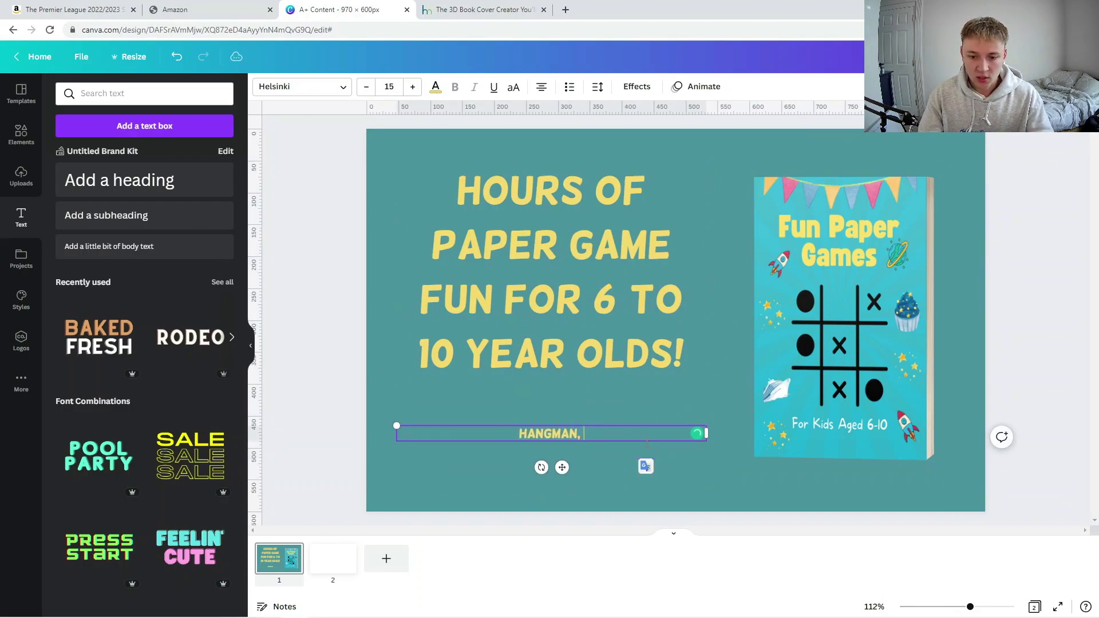
text(F)
key(BackSpace)
text(DOT TO)
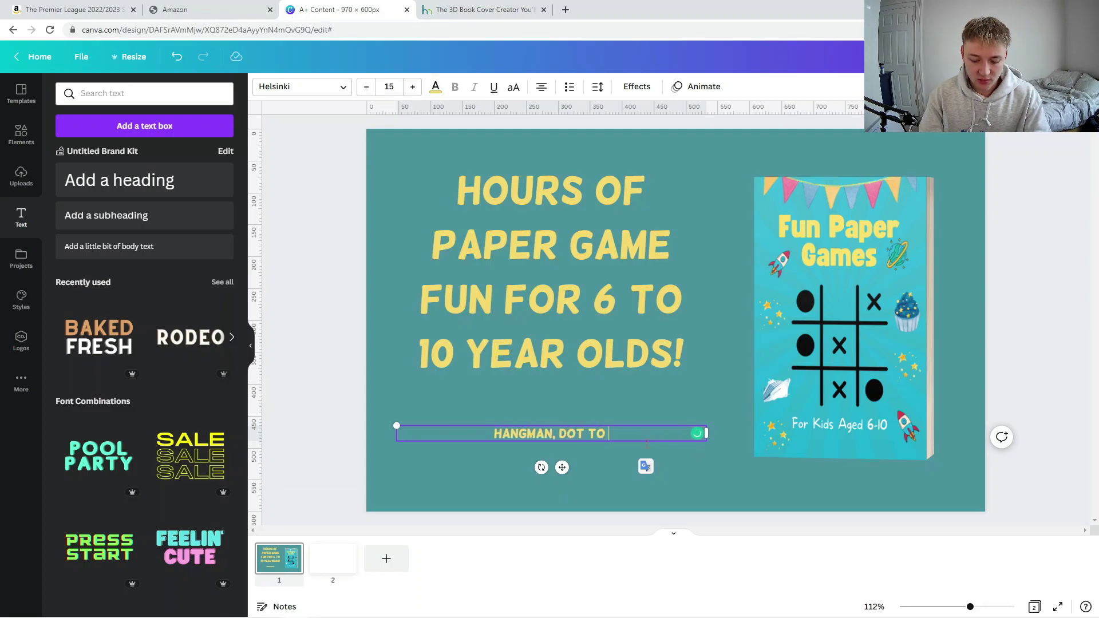
text( DOT, CROSSWO)
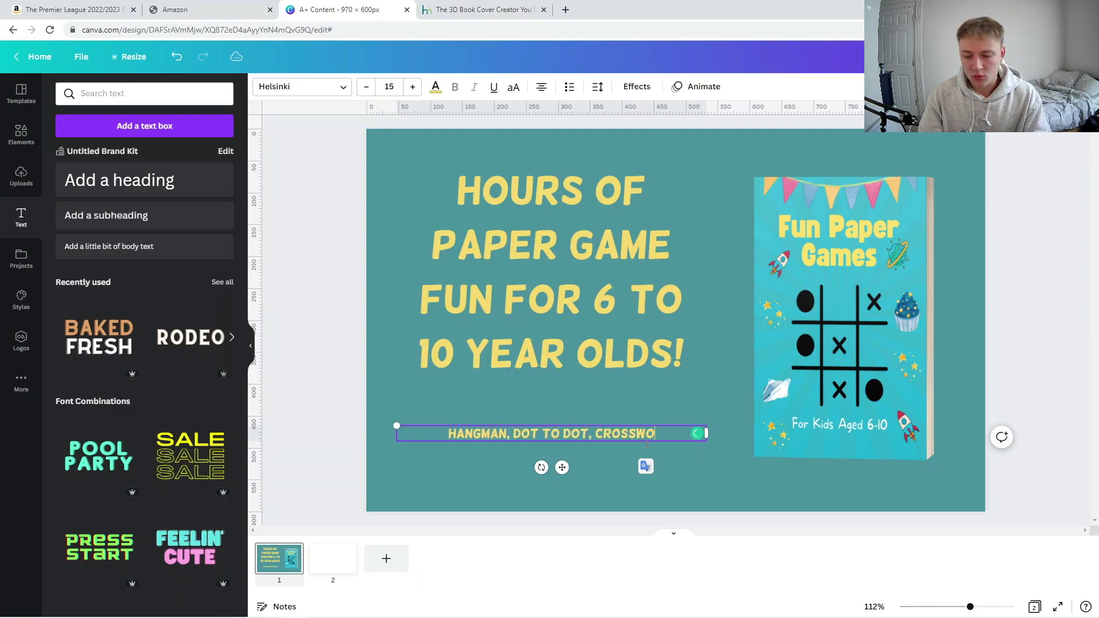
text(RDS AND MAN)
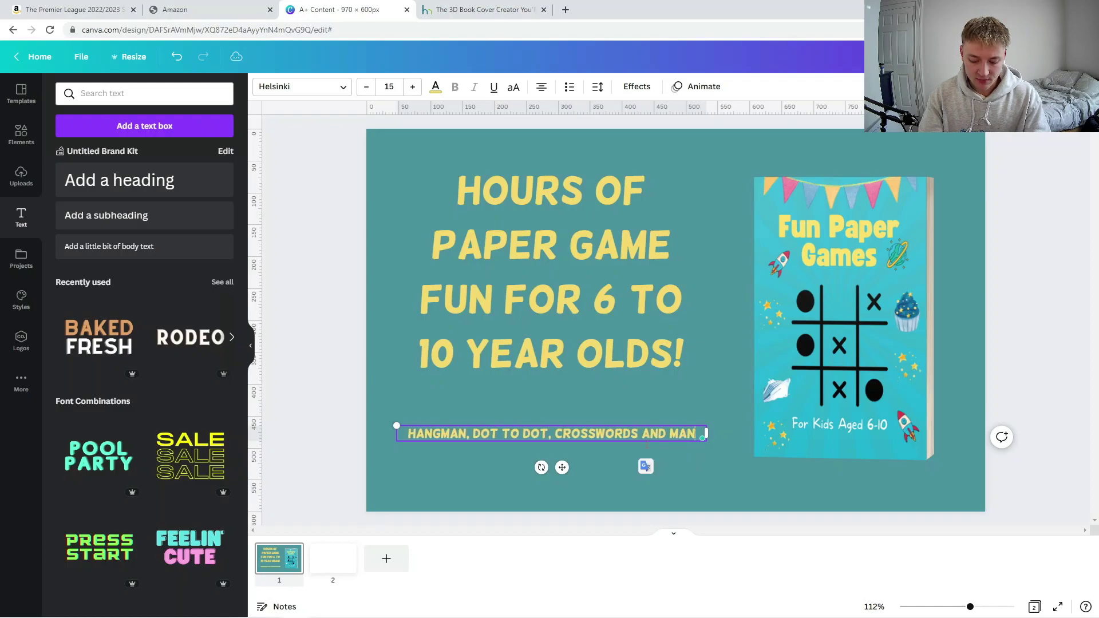
text(Y MORE)
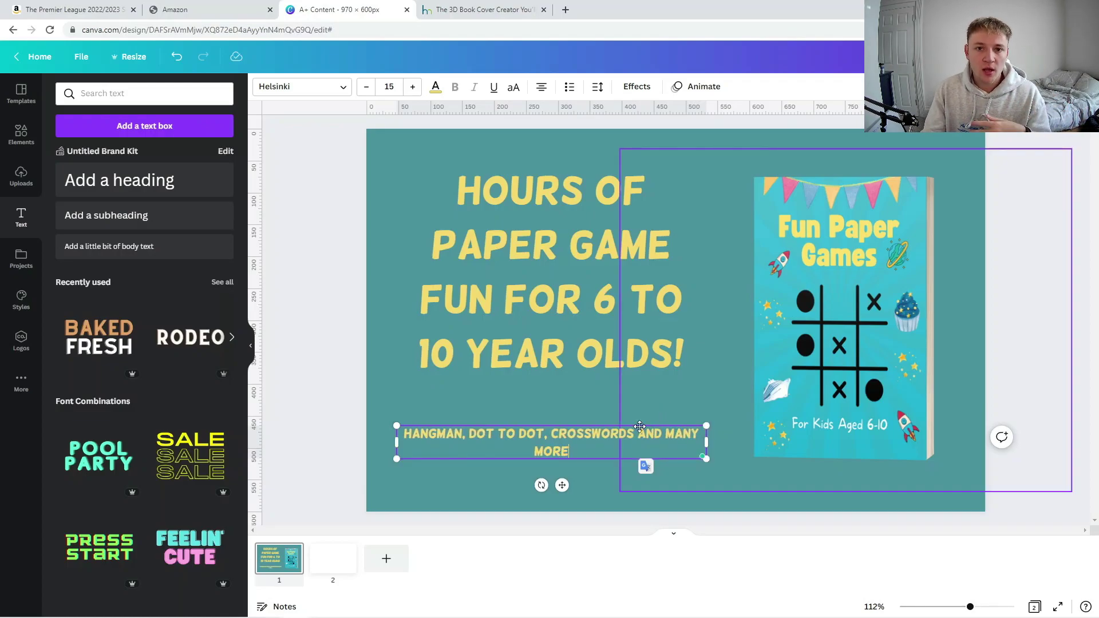
click(667, 404)
click(564, 444)
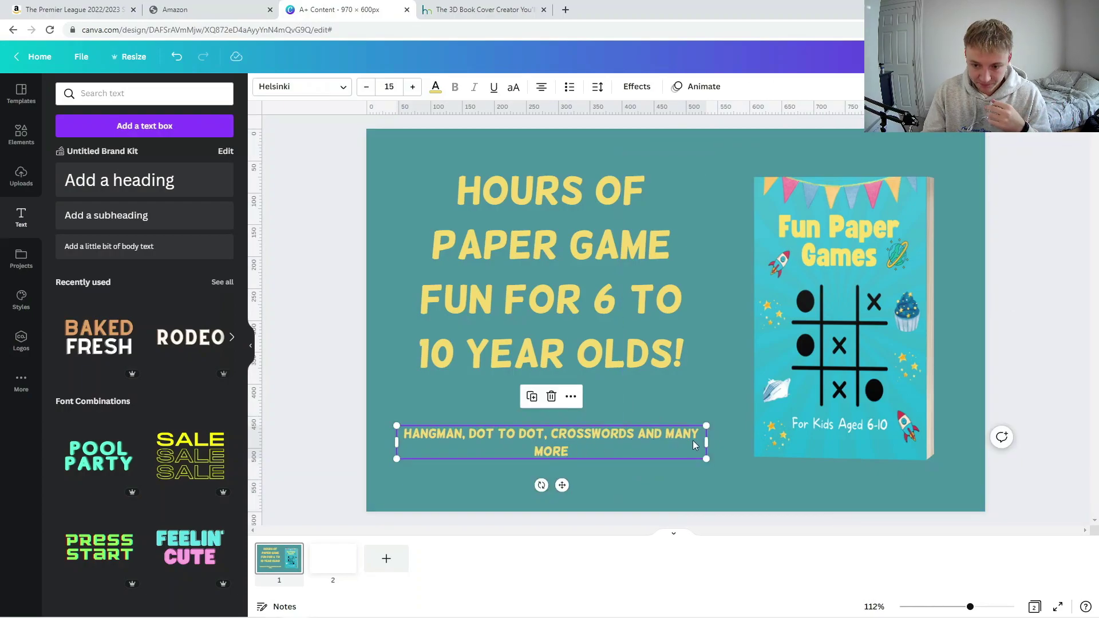
click(657, 469)
click(356, 274)
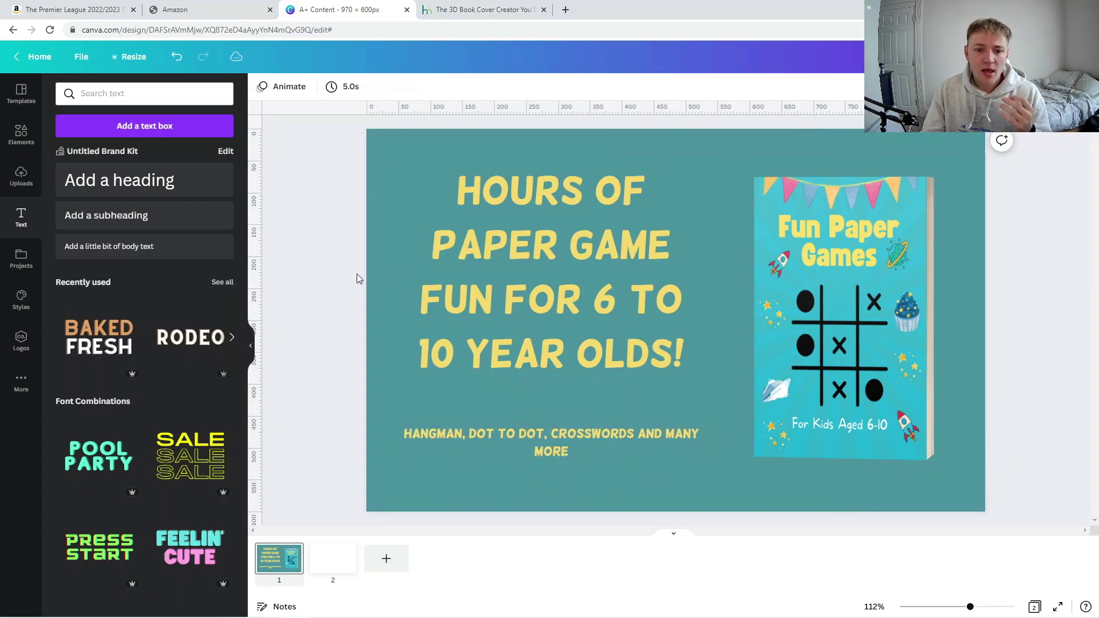
- Search the elements for "background" and add the gold speckle graphic with transparent background to page 1
click(7, 136)
click(139, 95)
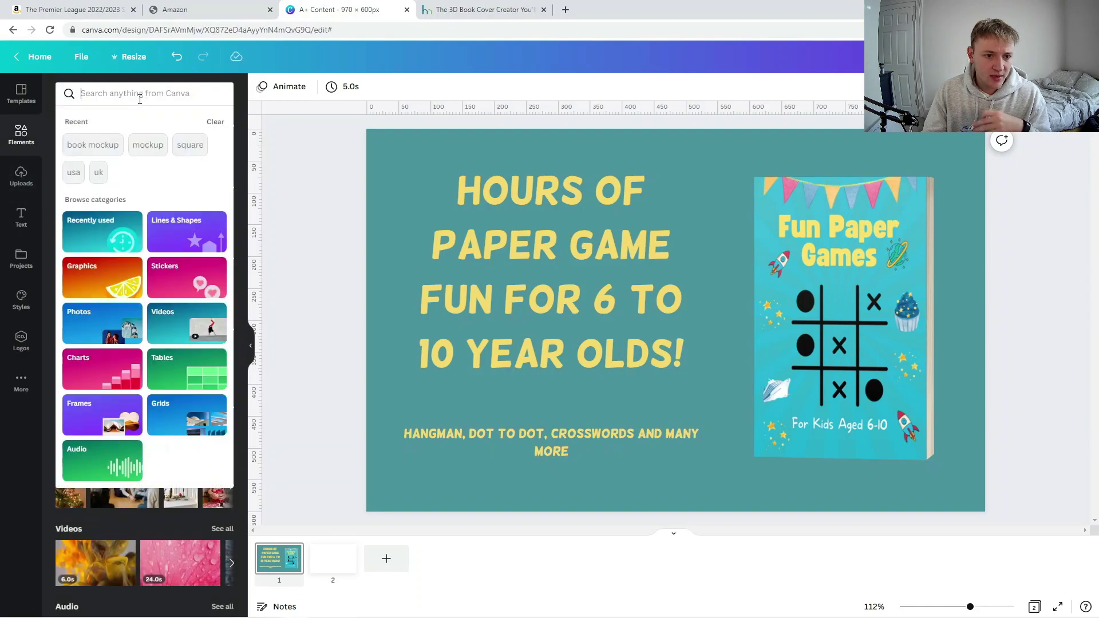
text(background)
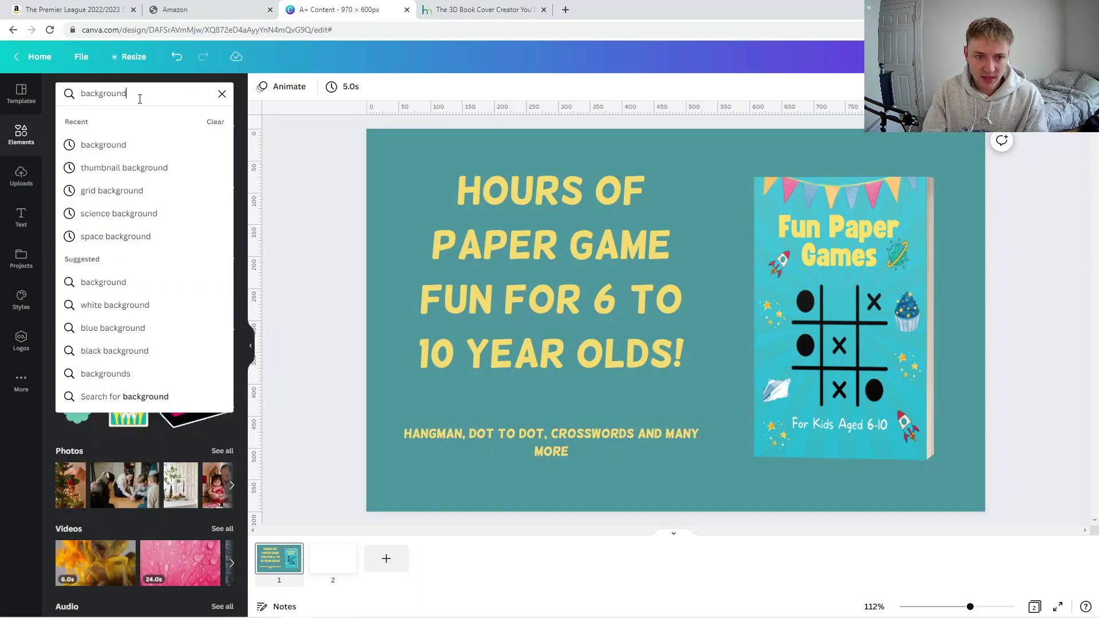
key(Return)
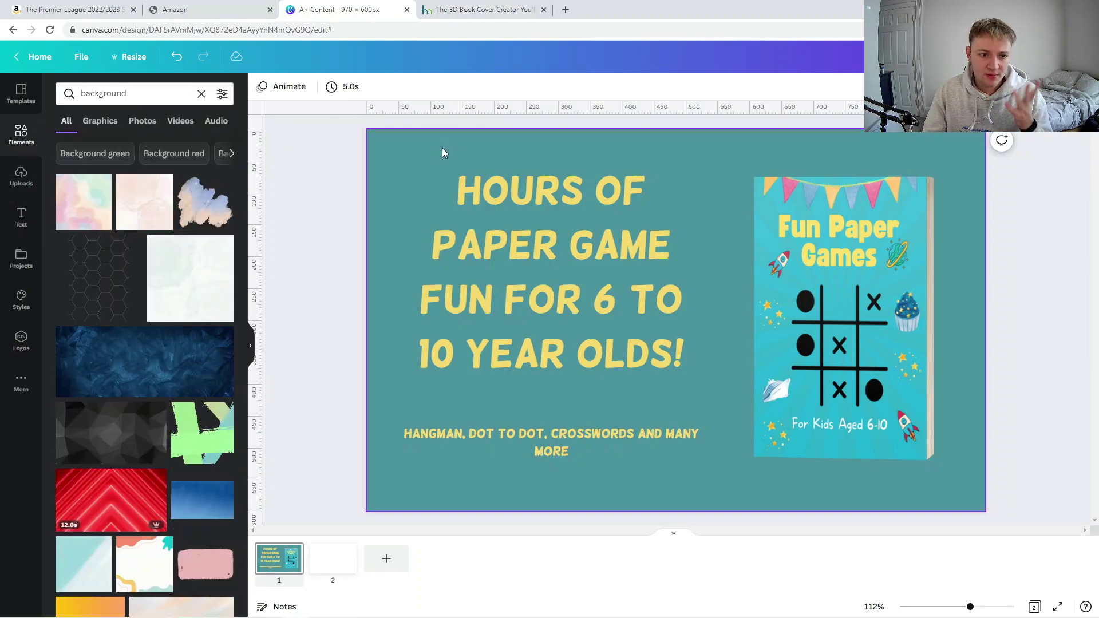
scroll(324, 245, down, 2)
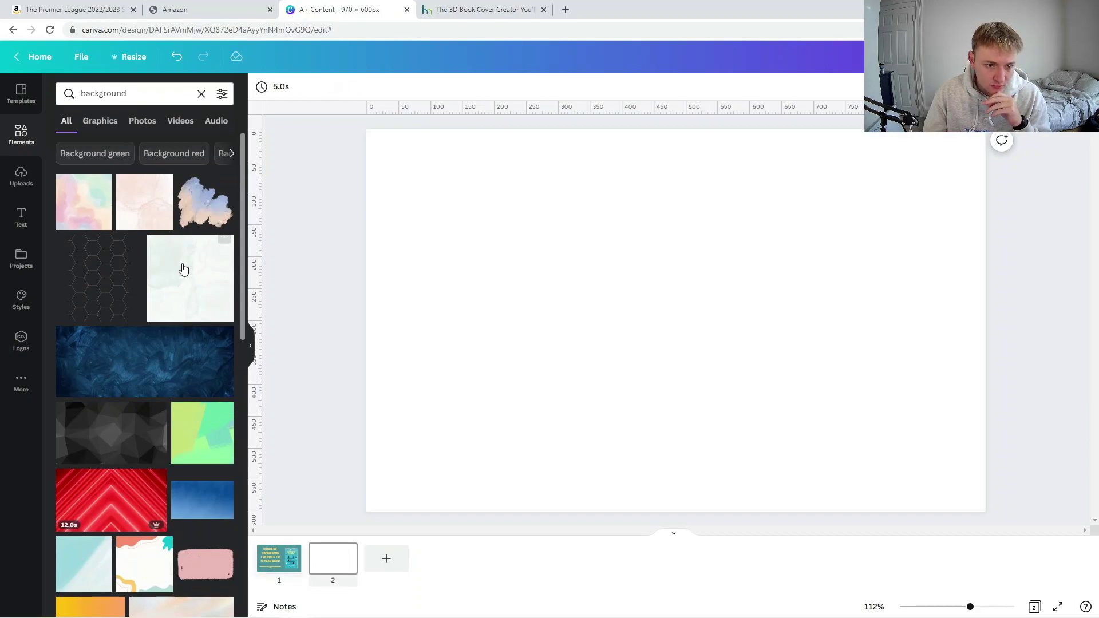
click(279, 558)
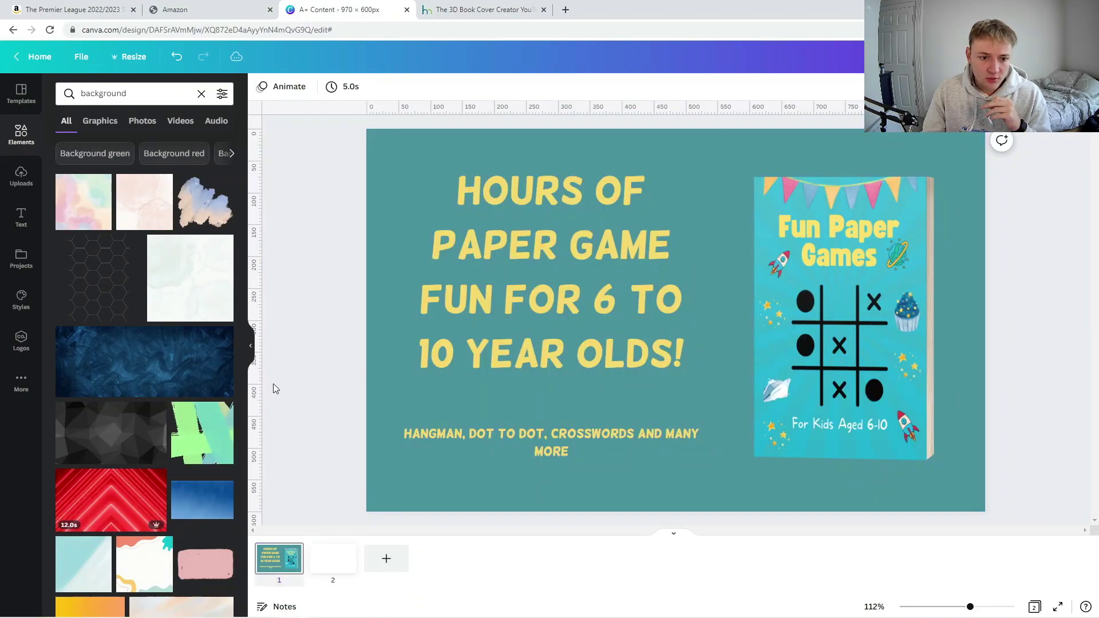
scroll(194, 336, down, 4)
scroll(194, 337, down, 5)
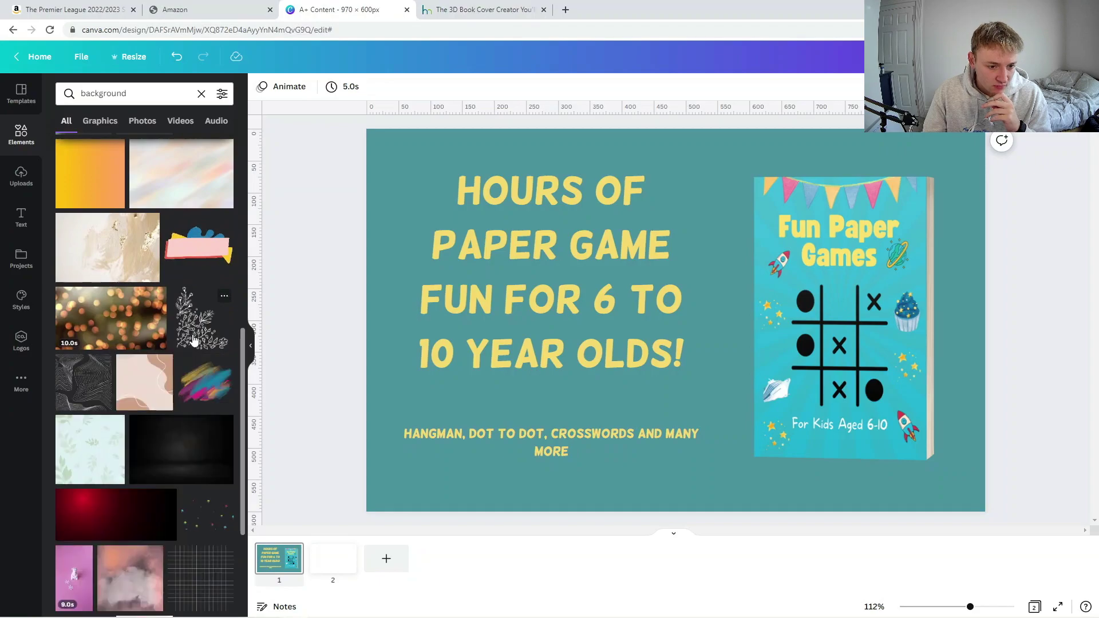
scroll(194, 344, down, 8)
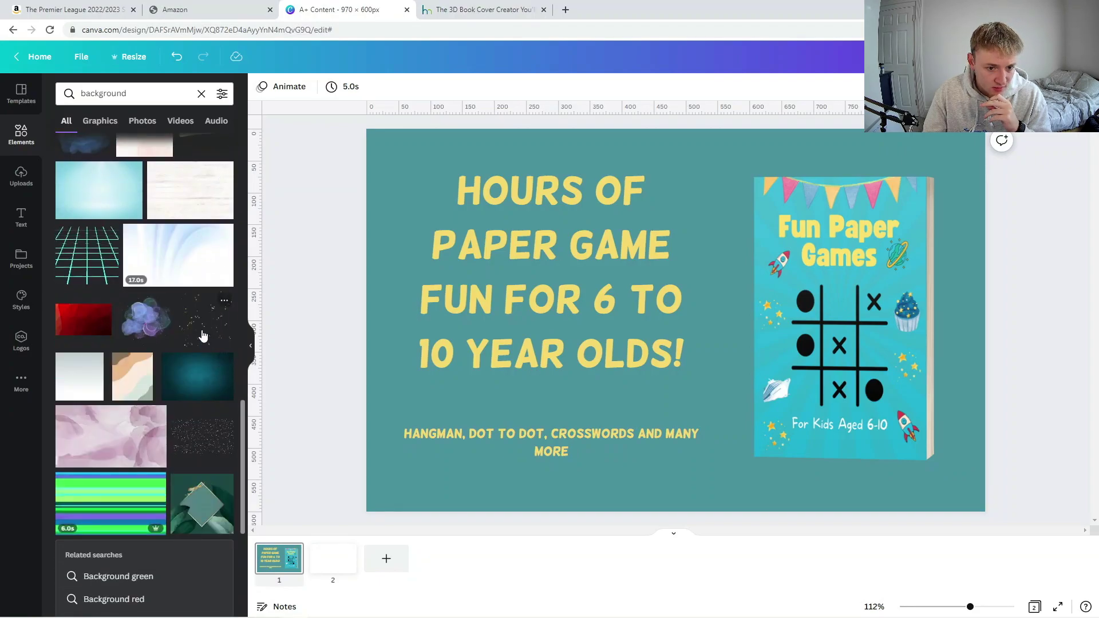
click(203, 335)
- Enlarge the speckle graphic to full page height over the heading, then duplicate it and place the copy alongside over the book mockup
drag(741, 431, 568, 390)
drag(655, 435, 761, 473)
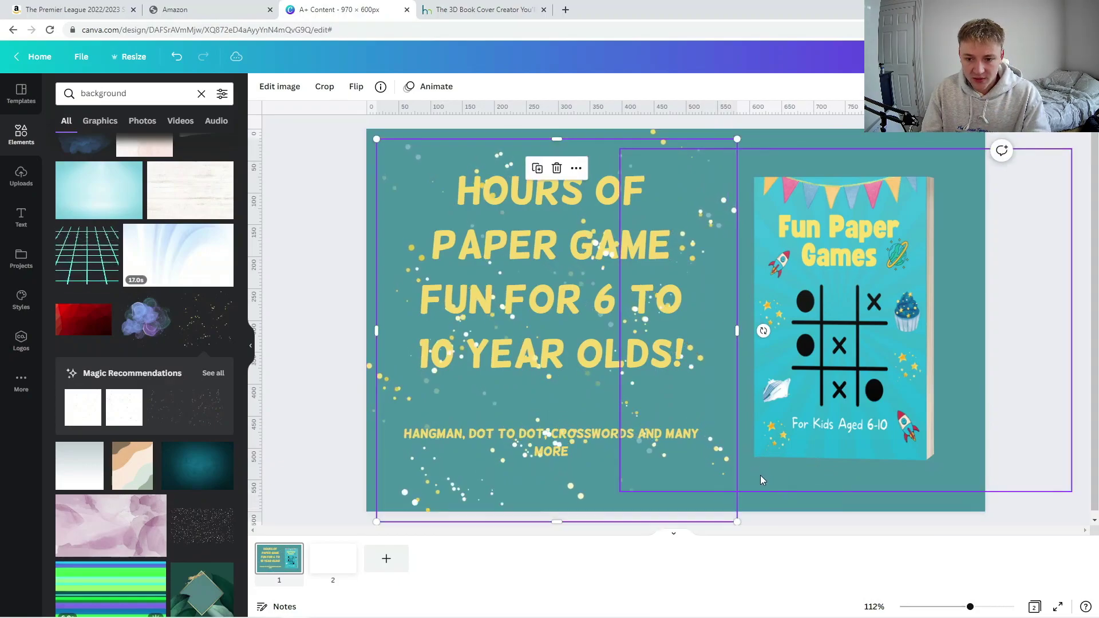
drag(703, 504, 1055, 499)
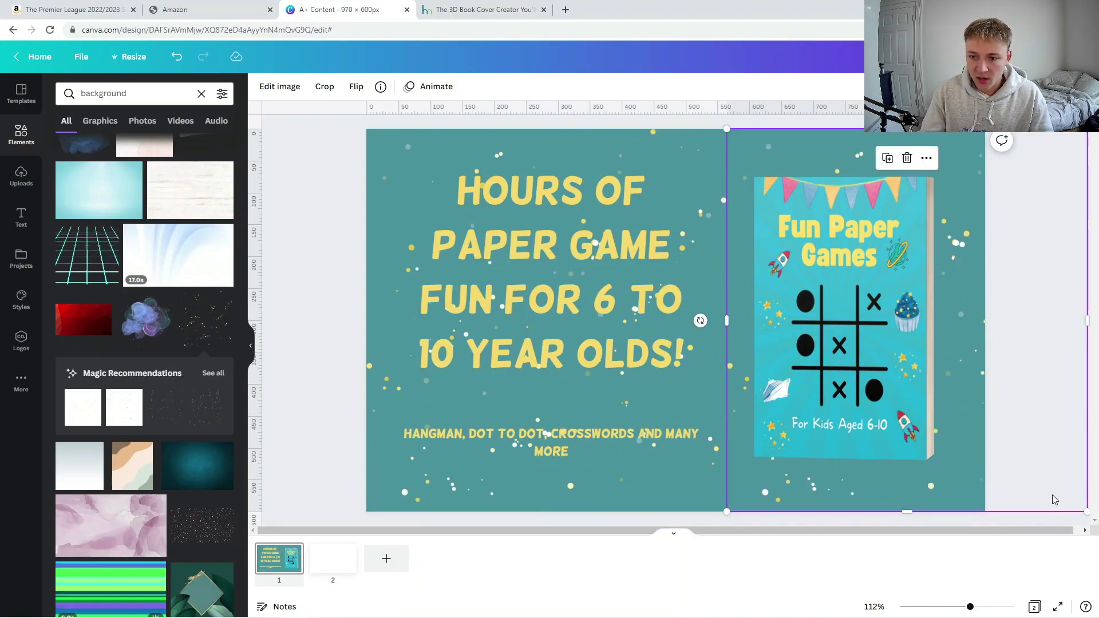
- Move the small text beneath the heading slightly up, closer to the heading
click(400, 158)
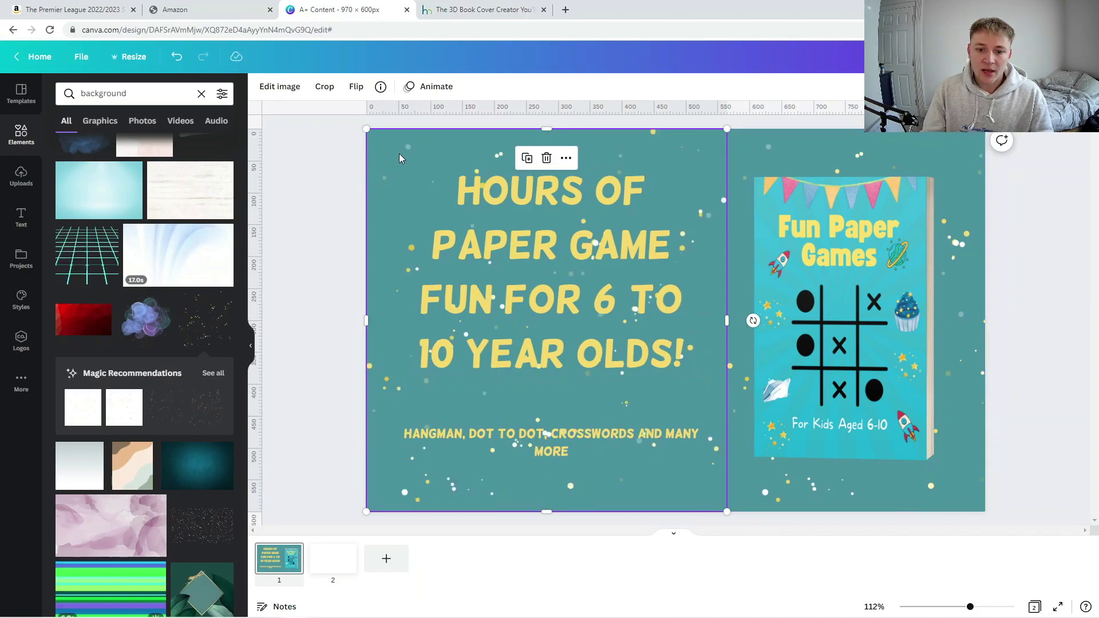
click(317, 245)
click(403, 153)
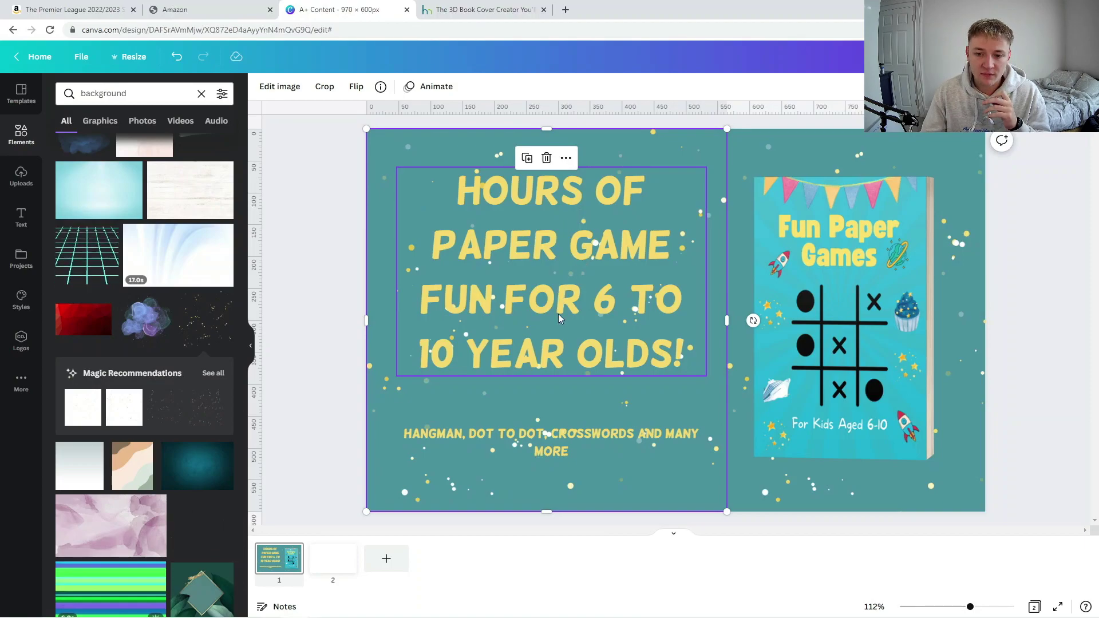
click(394, 364)
click(394, 364)
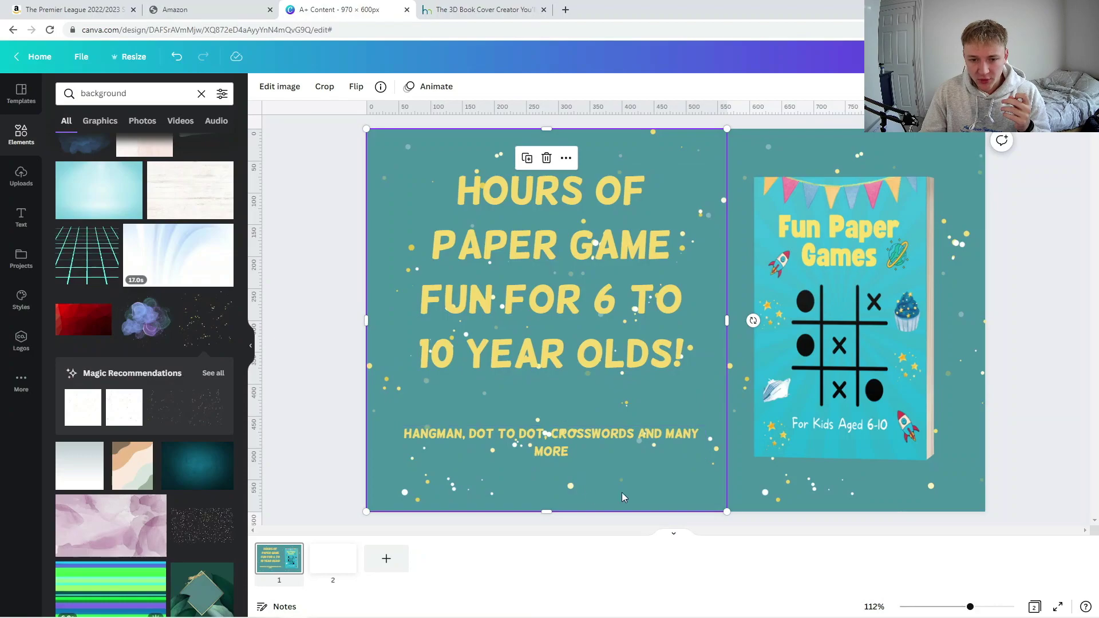
drag(528, 496, 534, 497)
click(327, 417)
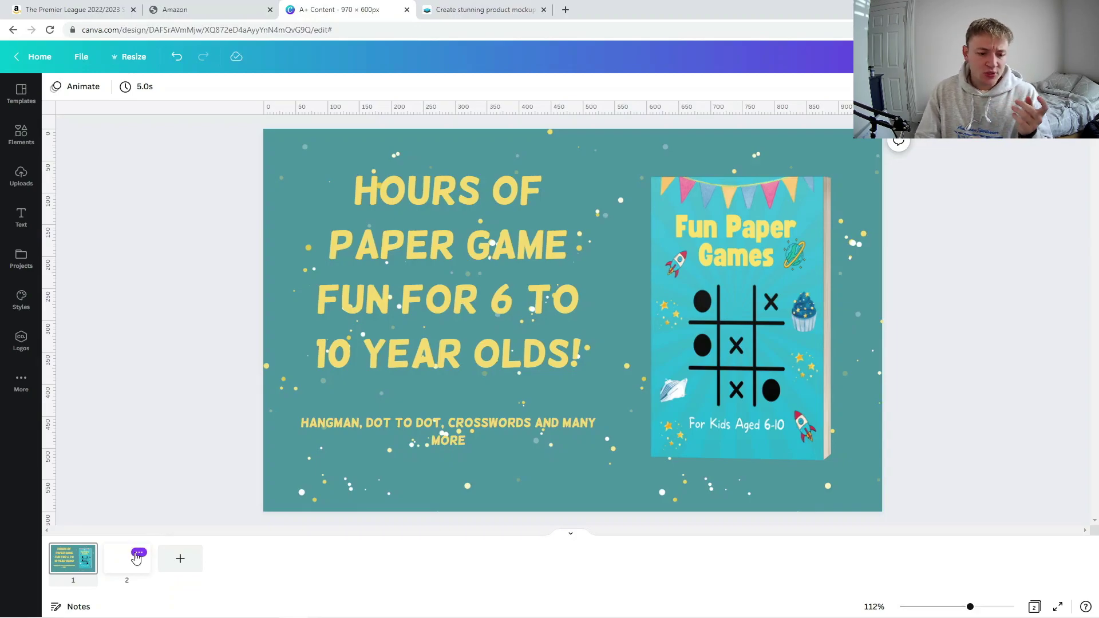
- Delete the blank page 2 and duplicate page 1 in its place
click(135, 561)
click(138, 553)
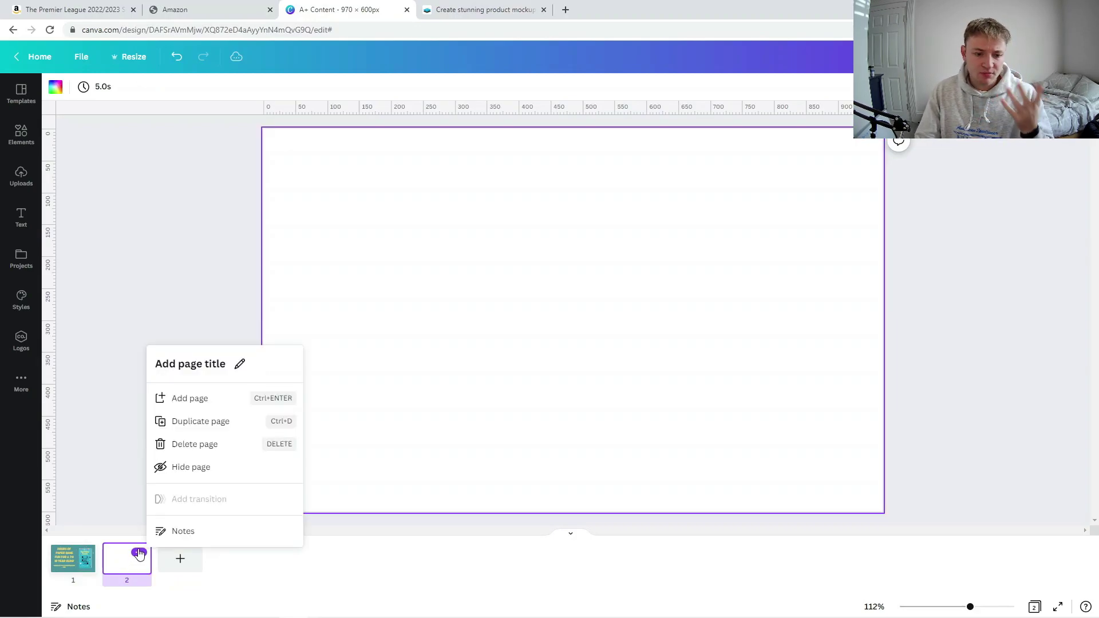
click(209, 445)
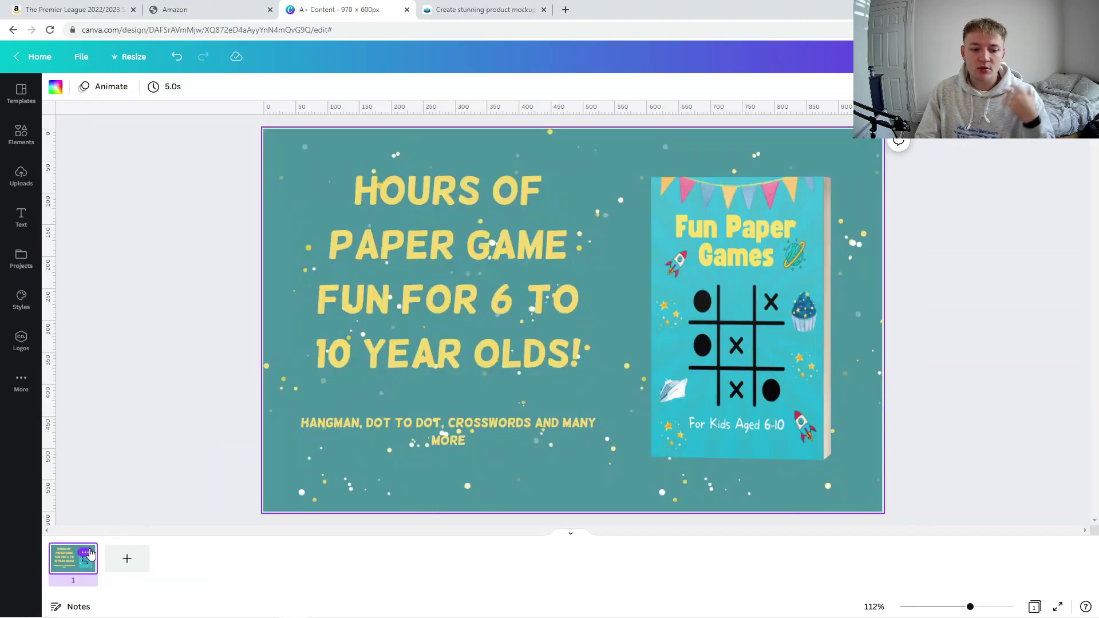
click(88, 553)
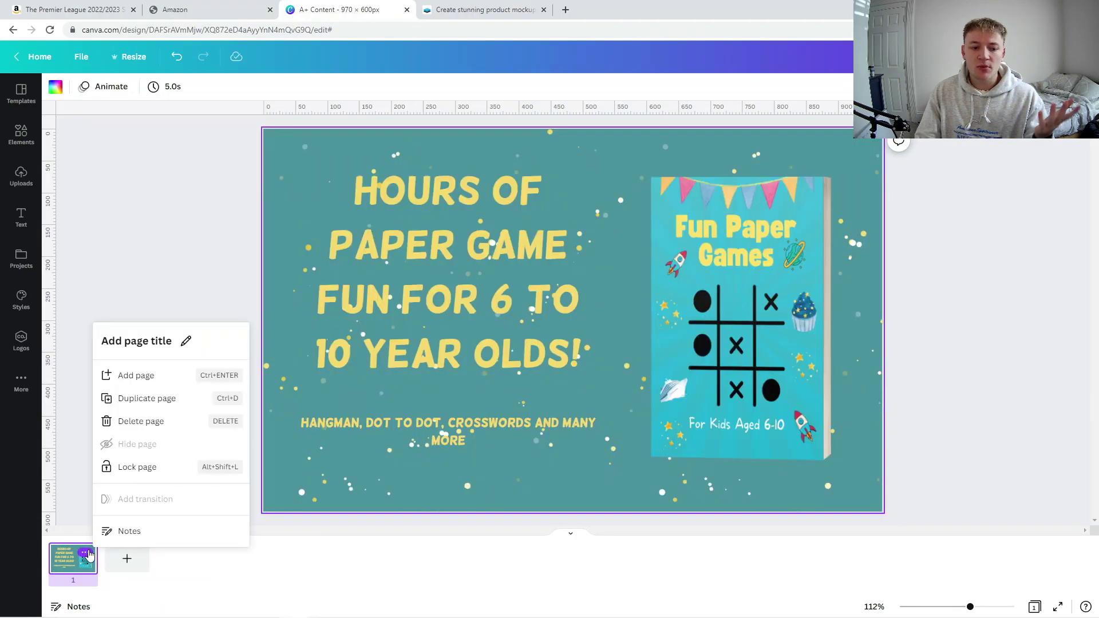
click(147, 398)
- Remove the heading, the book mockup and the small text from page 2, keeping only the speckled background
click(549, 327)
key(Delete)
click(692, 323)
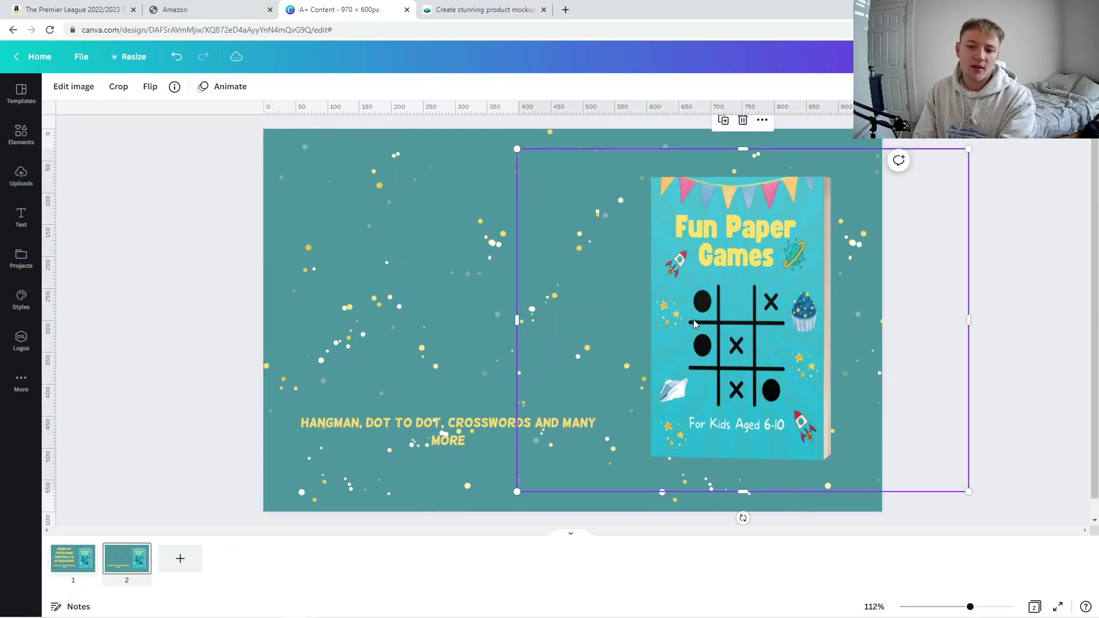
key(Delete)
click(518, 425)
key(Delete)
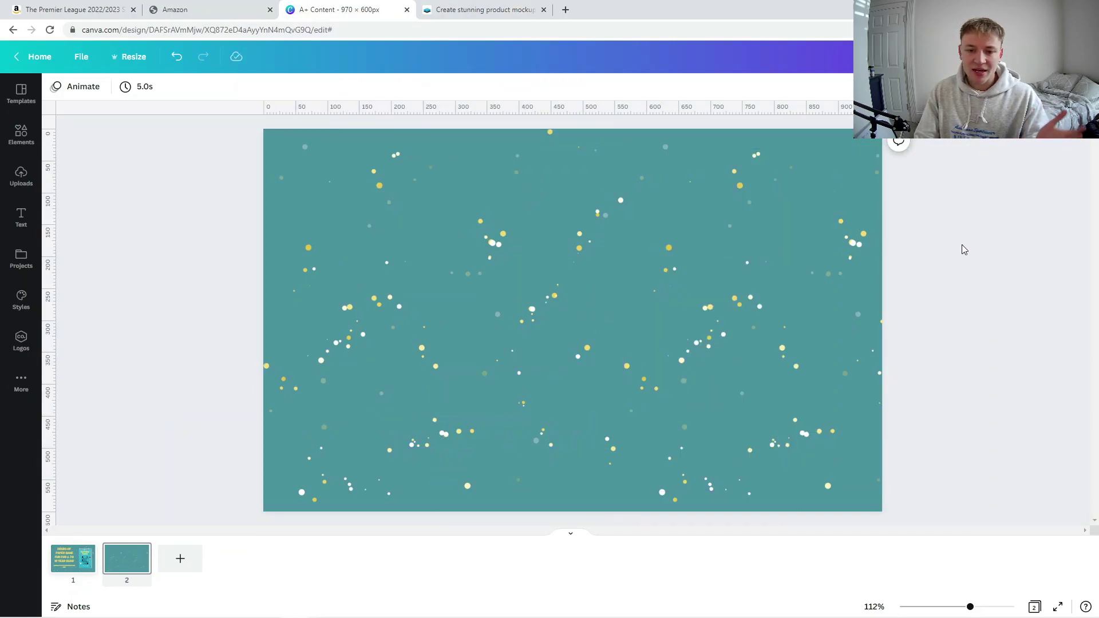
- Lock both speckle graphics on page 2 in place
drag(961, 250, 358, 279)
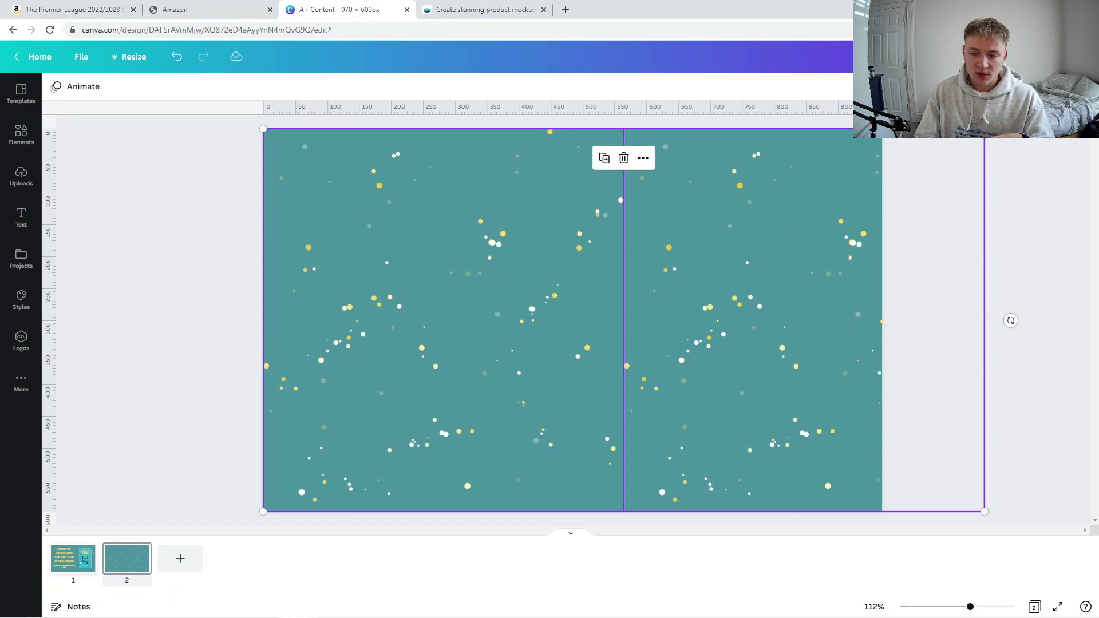
key(Escape)
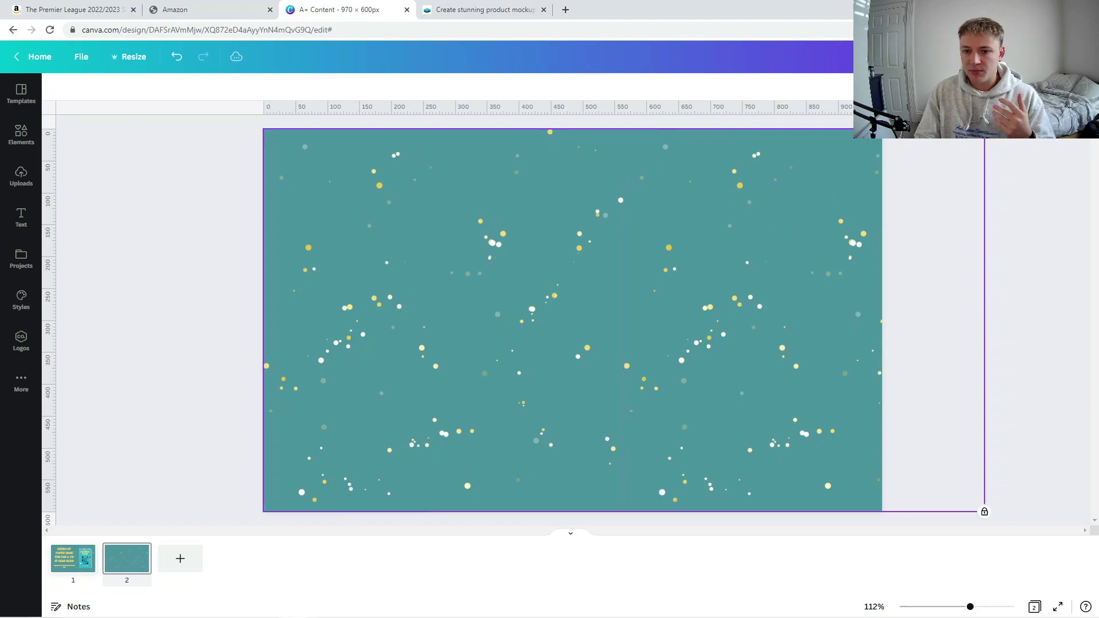
drag(486, 303, 397, 231)
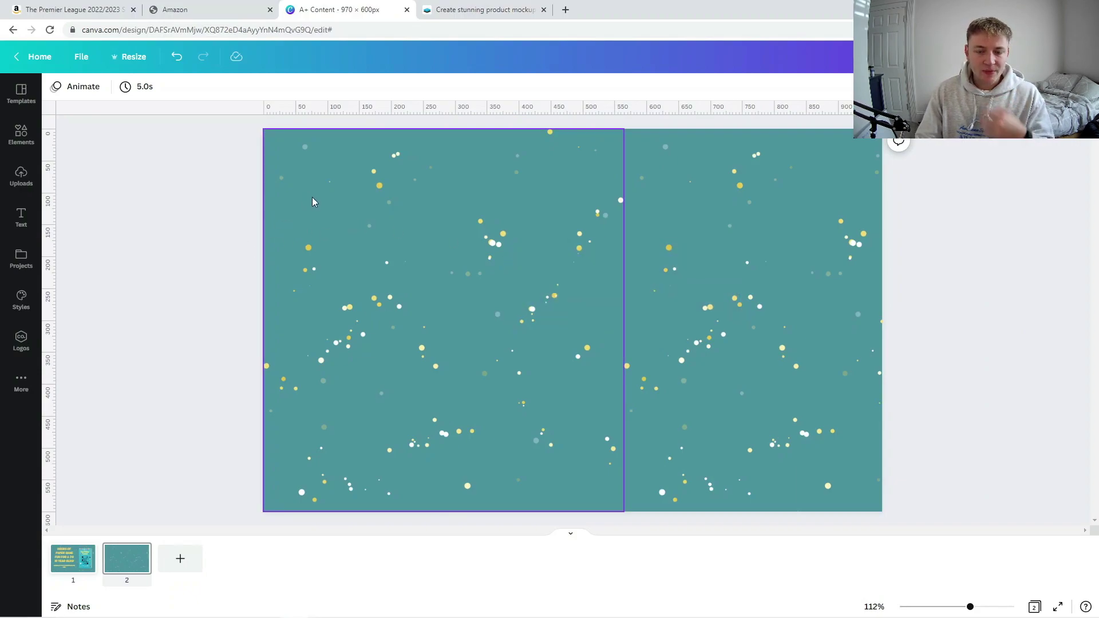
- Switch to Smartmockups and open its Books mockup category
click(502, 12)
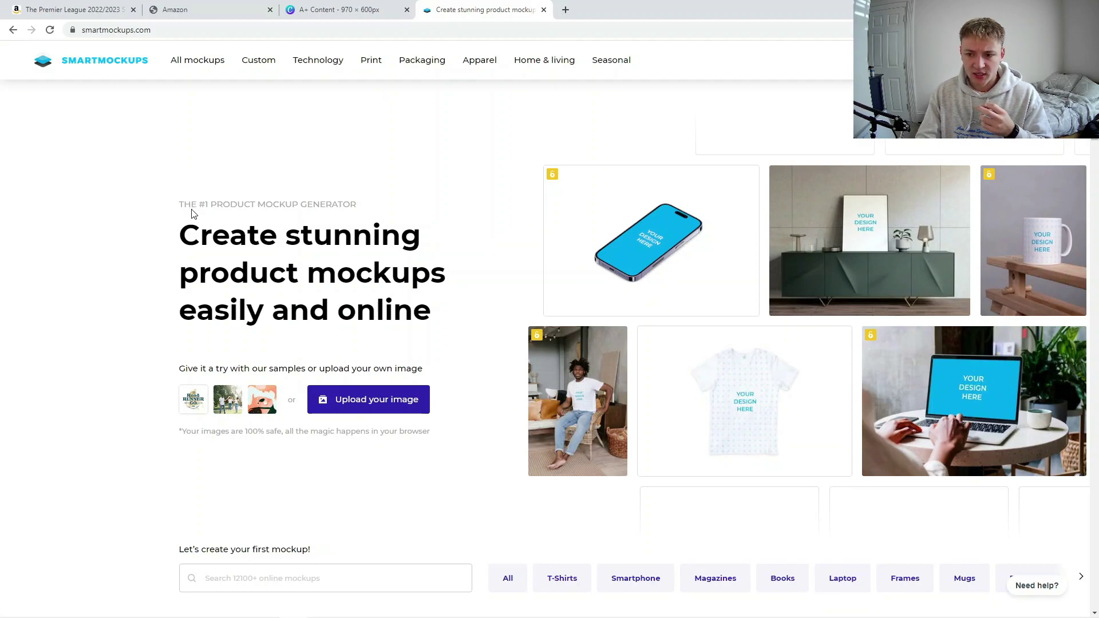
scroll(191, 234, down, 3)
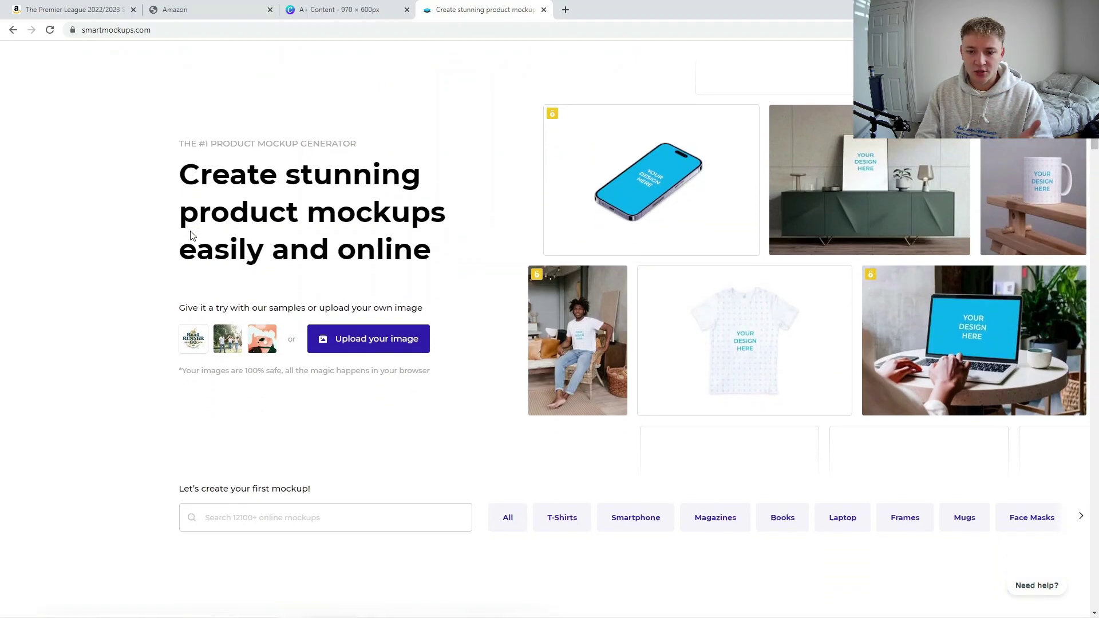
scroll(658, 265, up, 1)
scroll(650, 265, up, 1)
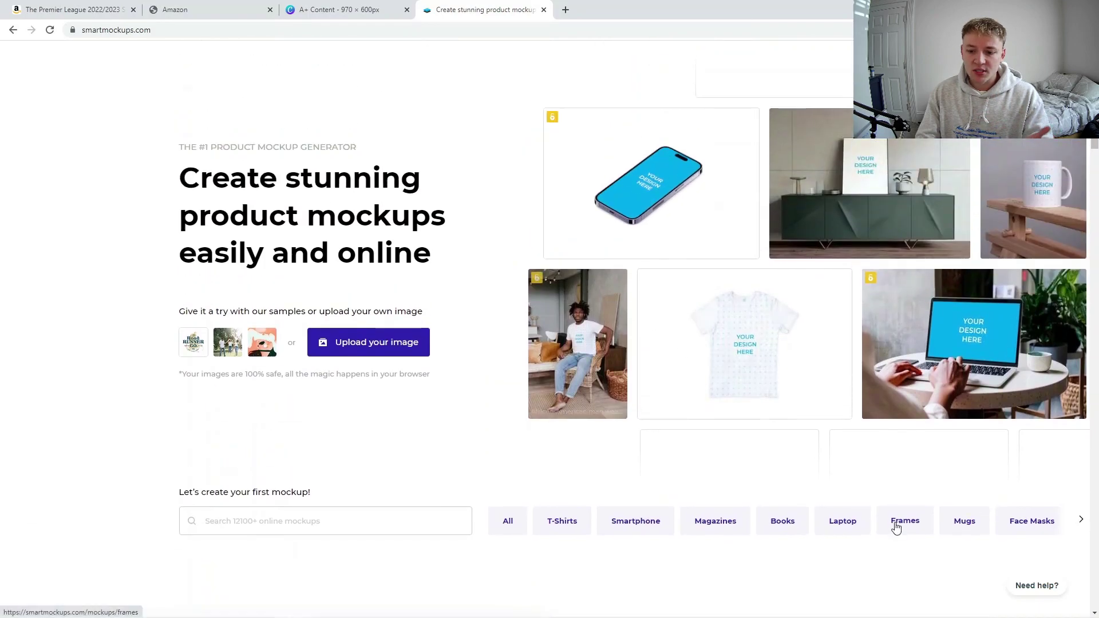
click(790, 521)
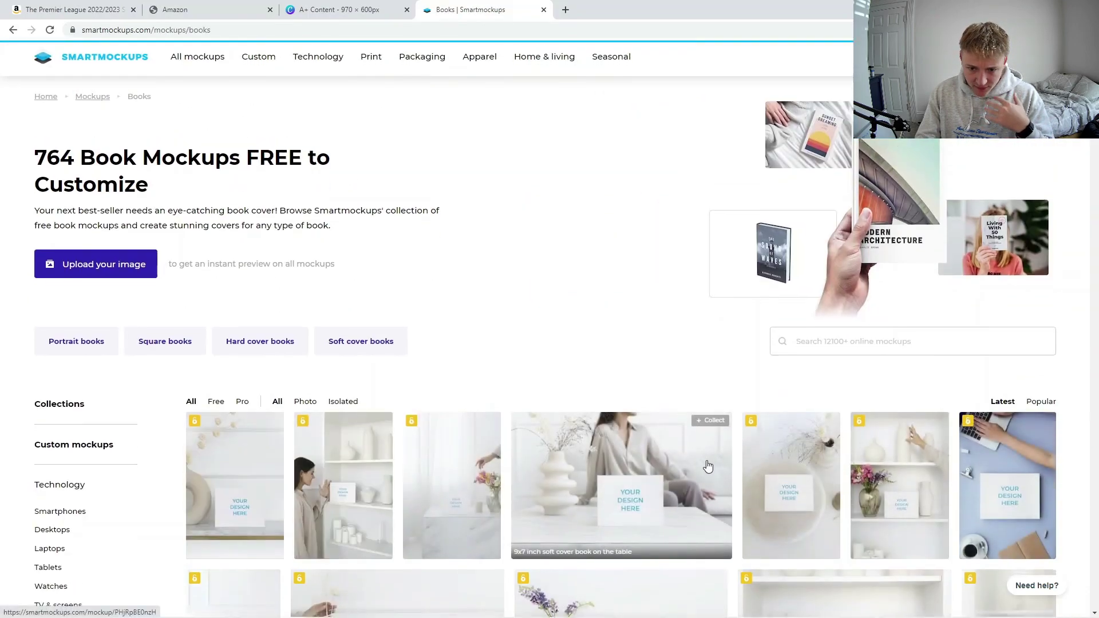
- Look through the first book mockups, and return to Canva to check page 1 of the design
scroll(698, 441, down, 10)
scroll(684, 412, down, 1)
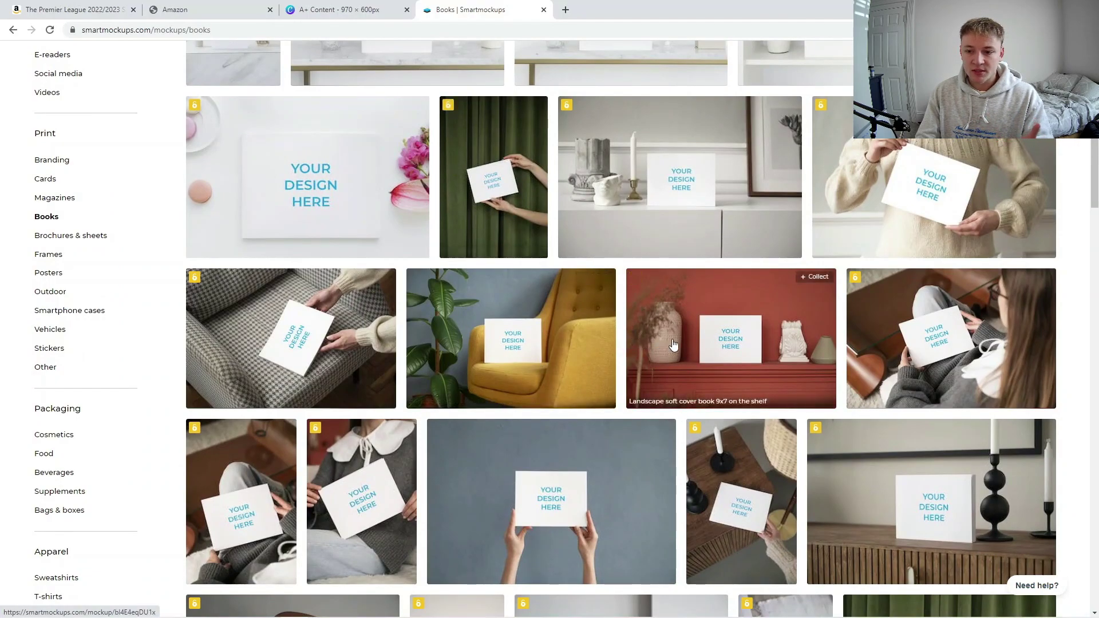
scroll(343, 115, down, 2)
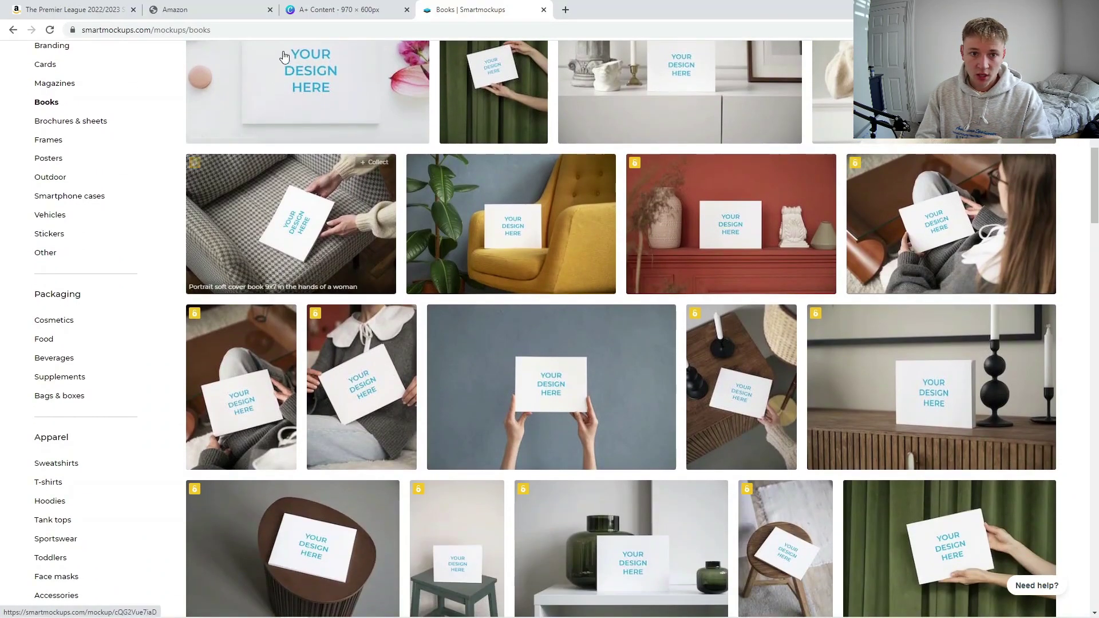
click(362, 10)
right_click(86, 558)
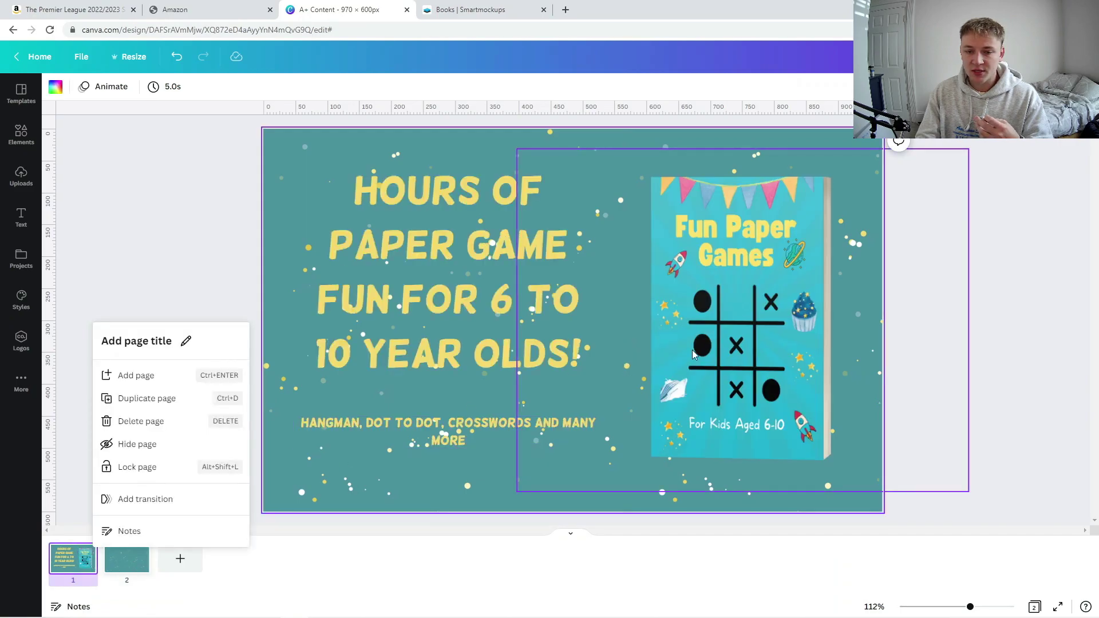
- Look through the book mockups on Smartmockups and continue to page 2 of the list for suitable free scenes
scroll(546, 299, up, 6)
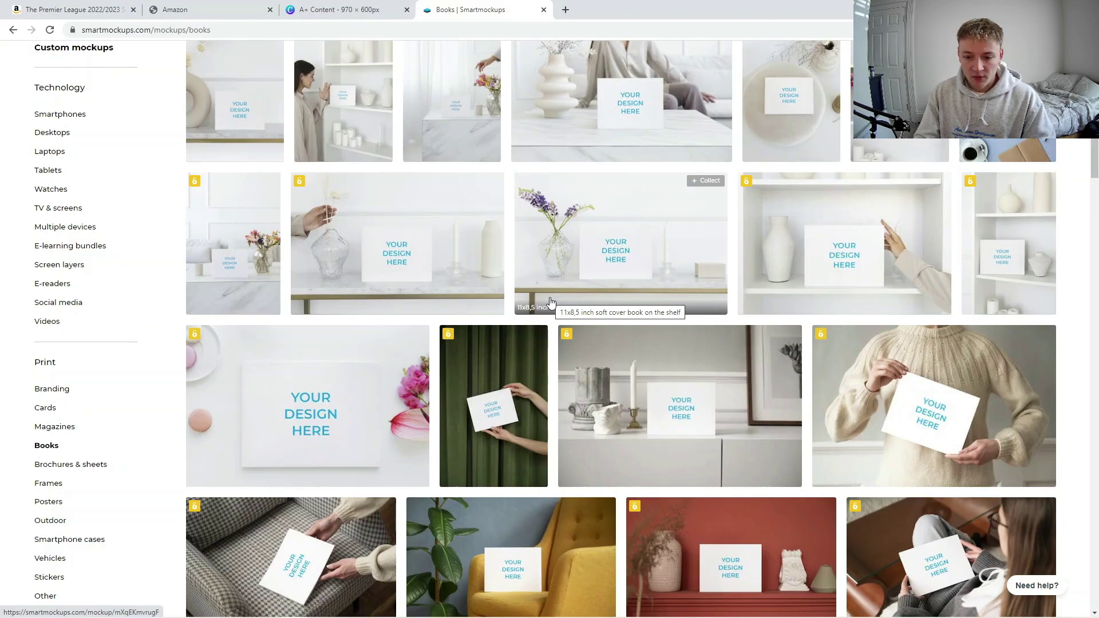
scroll(550, 302, down, 4)
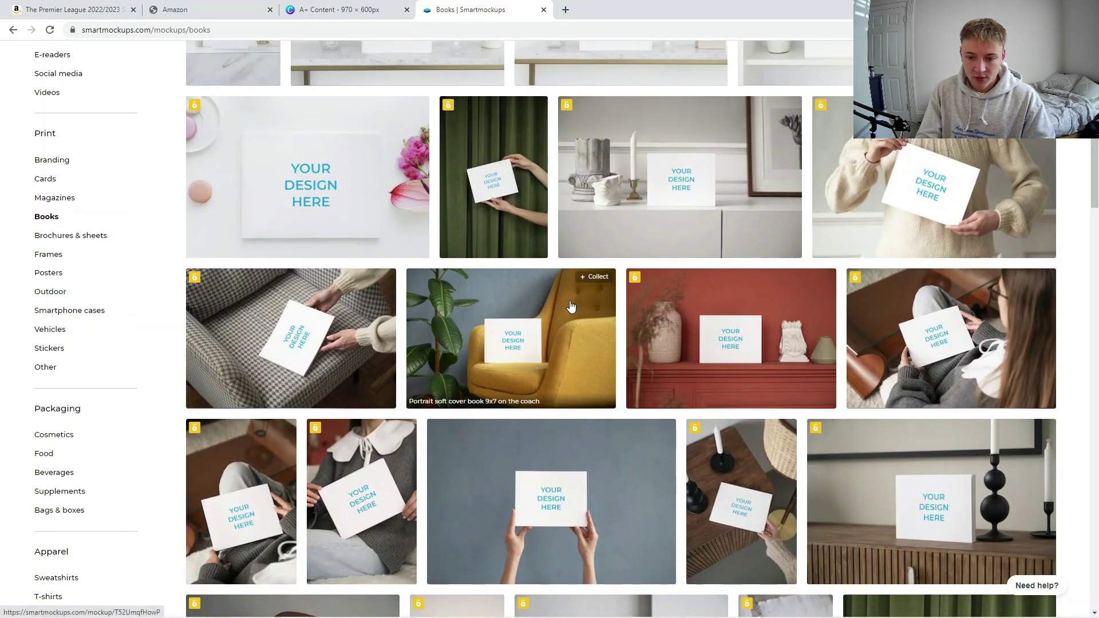
scroll(571, 307, down, 5)
scroll(933, 232, down, 4)
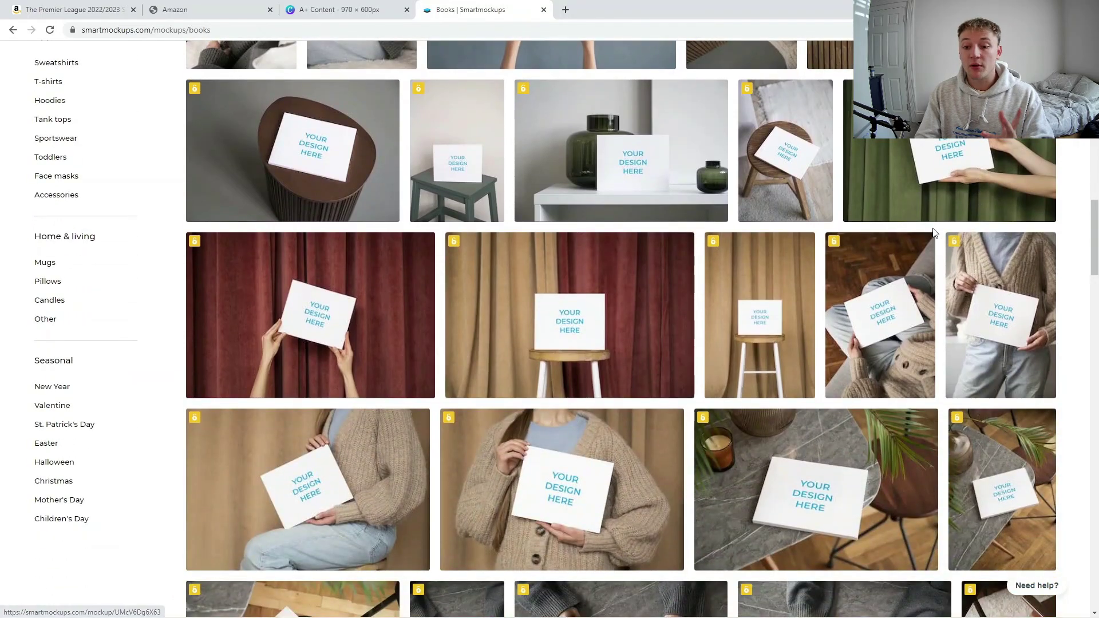
scroll(933, 232, down, 15)
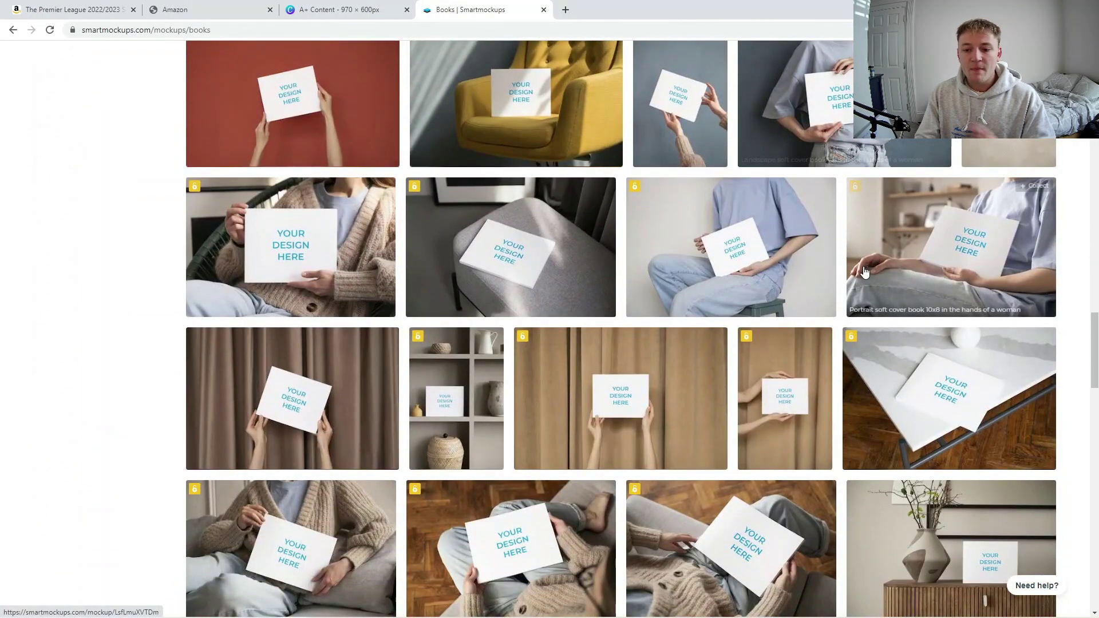
scroll(865, 272, down, 20)
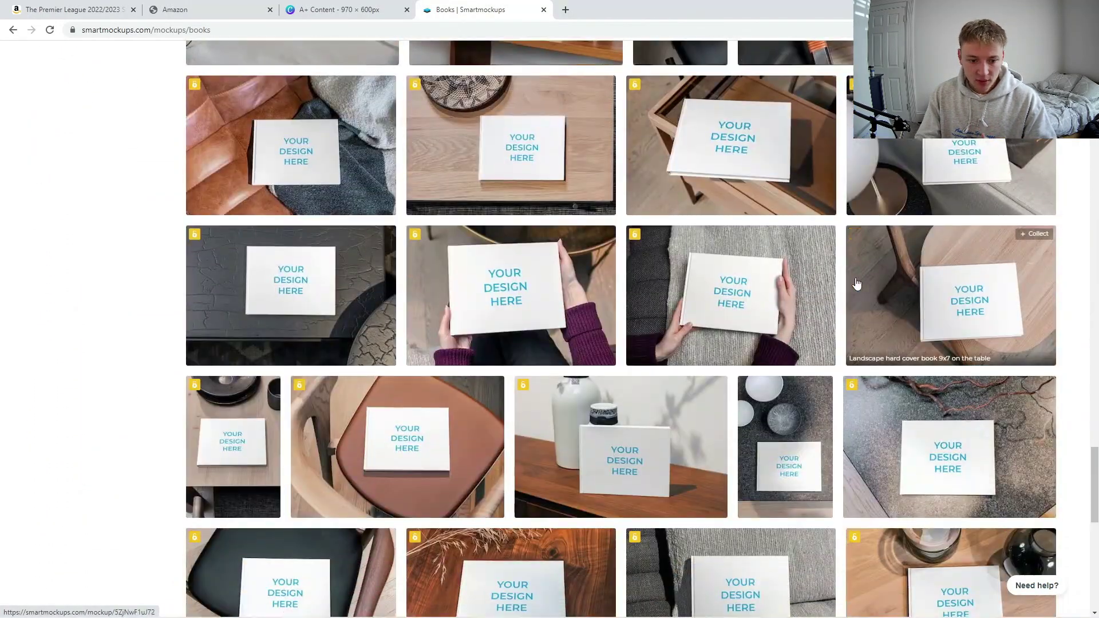
scroll(857, 284, down, 7)
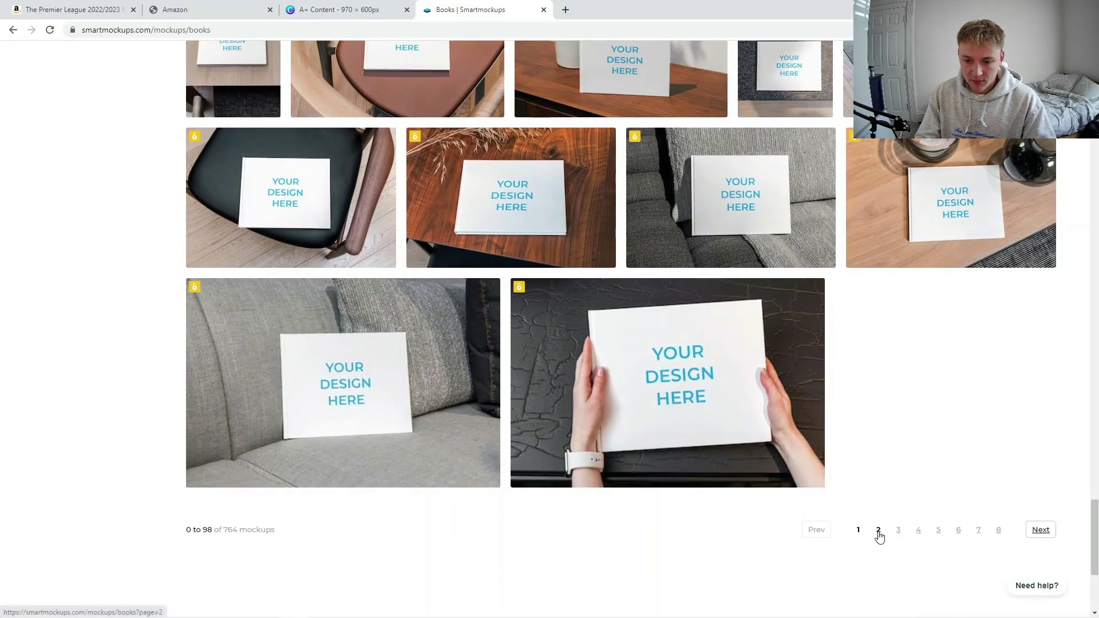
click(879, 533)
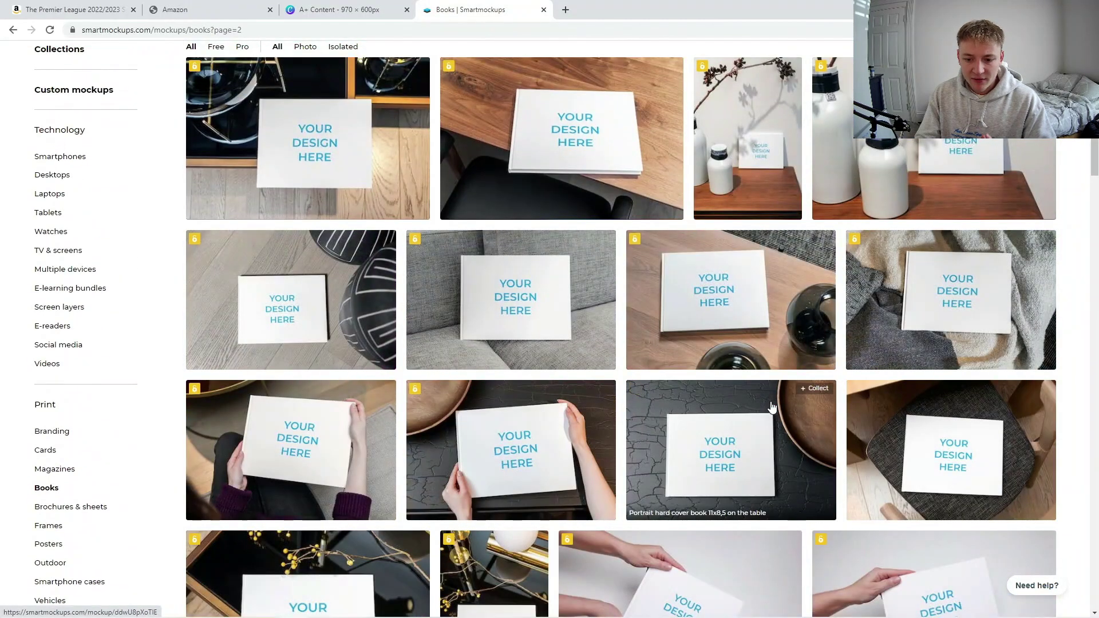
scroll(772, 407, down, 20)
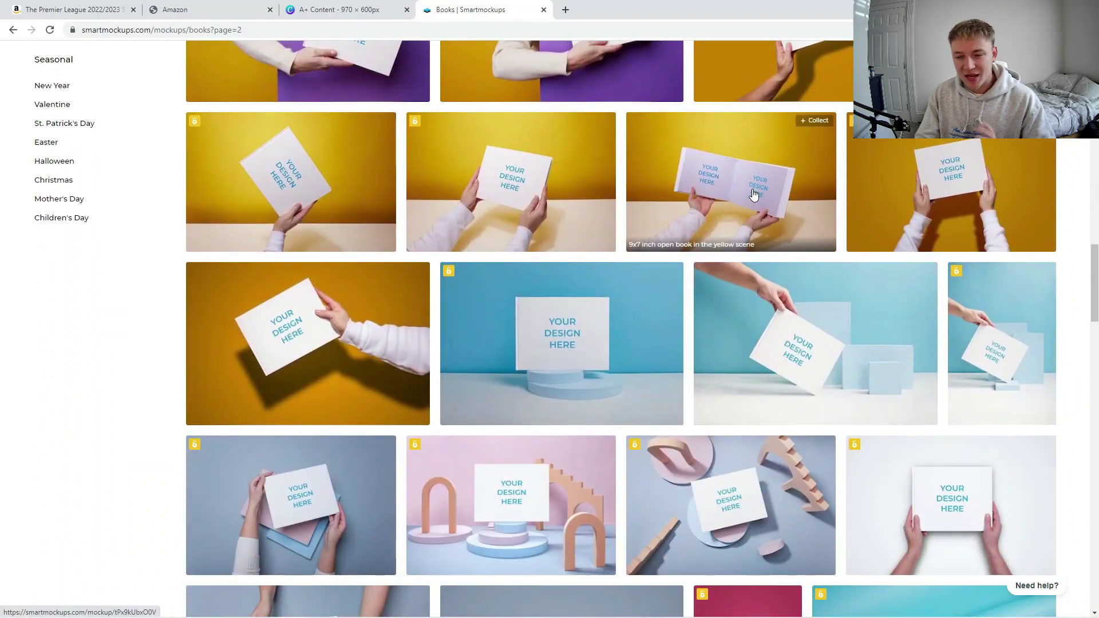
scroll(753, 194, down, 10)
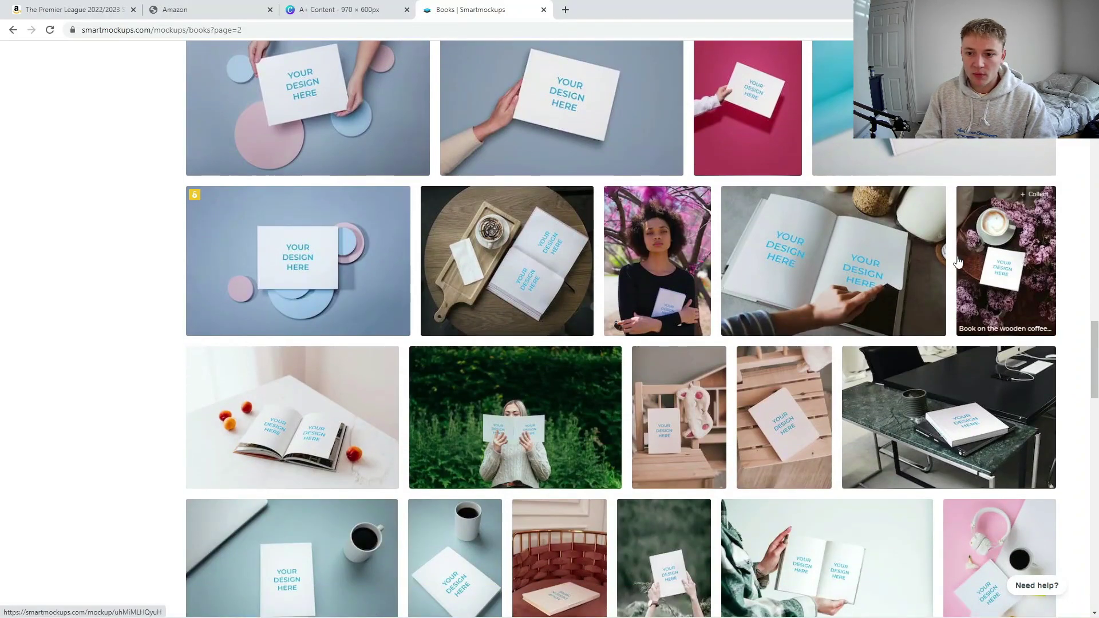
- View the "Open book on the kitchen counter" mockup and return to the list of book mockups
click(864, 273)
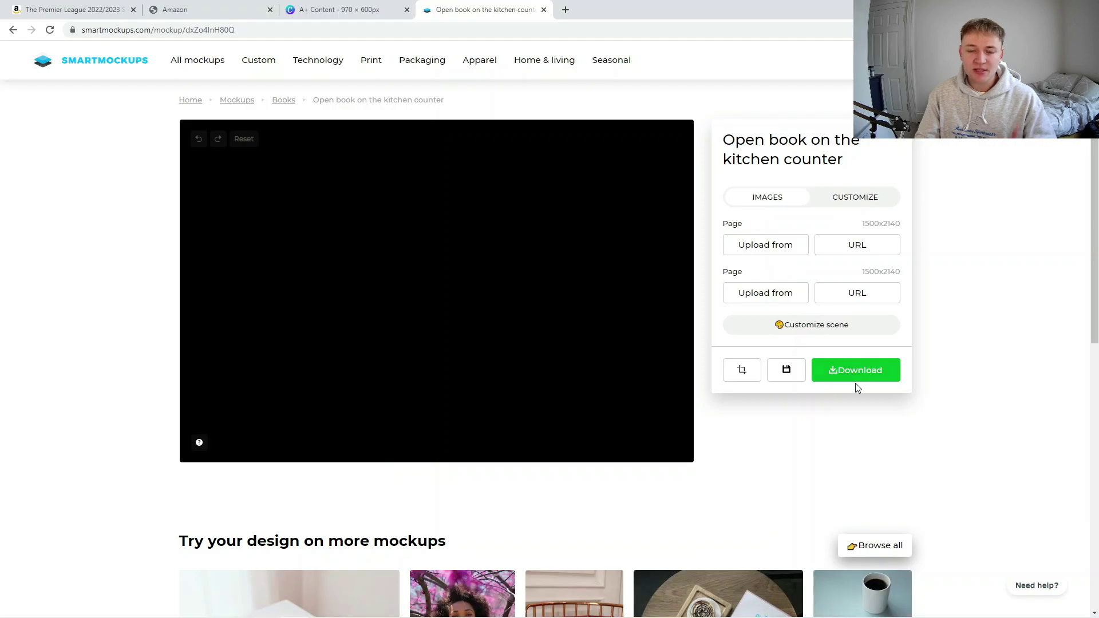
click(12, 29)
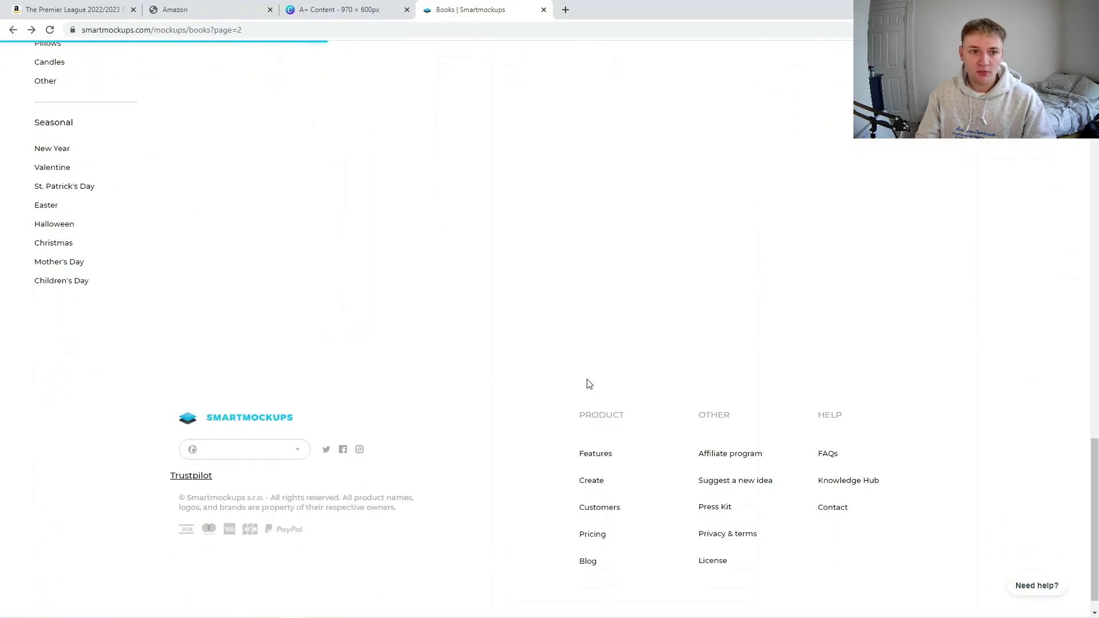
scroll(875, 368, down, 12)
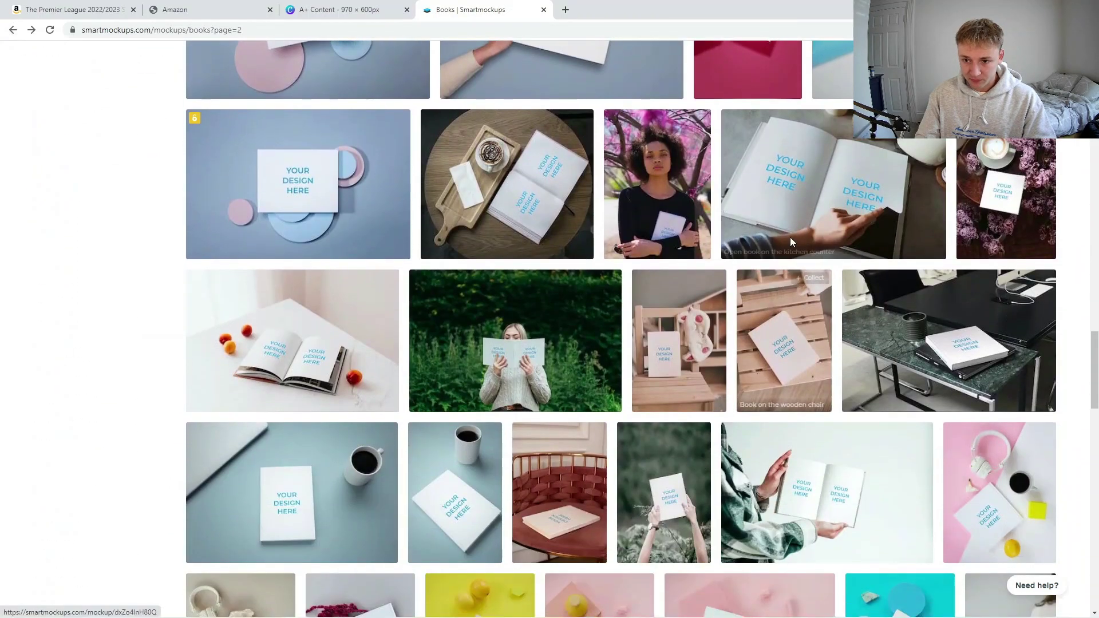
scroll(789, 237, up, 1)
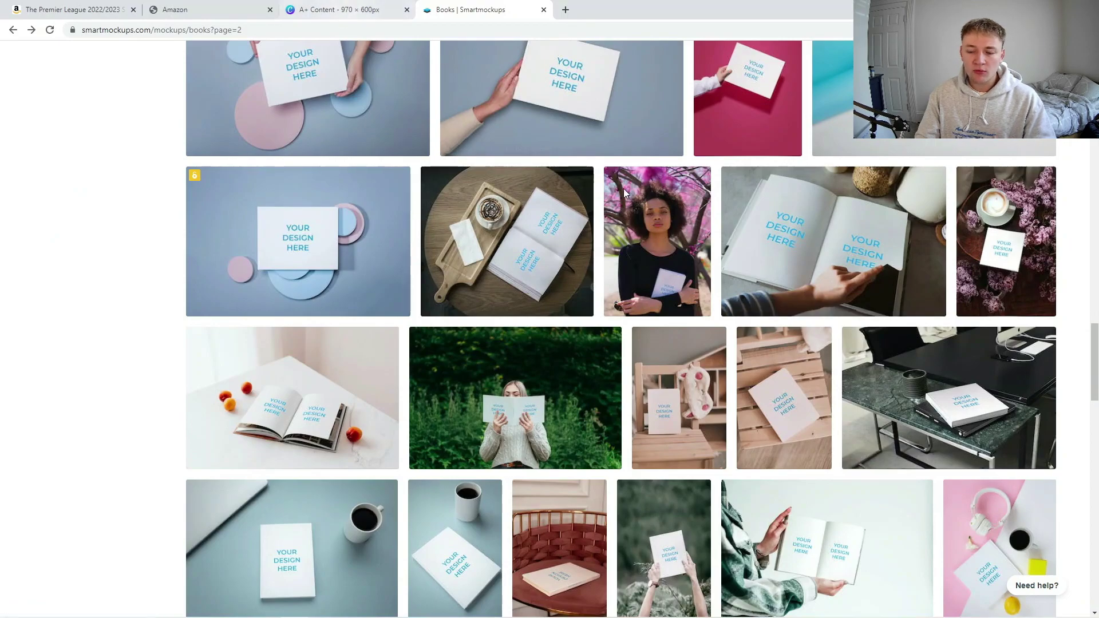
- Switch to Canva to review pages 1 and 2 of the design, and return to the Smartmockups book list
click(313, 20)
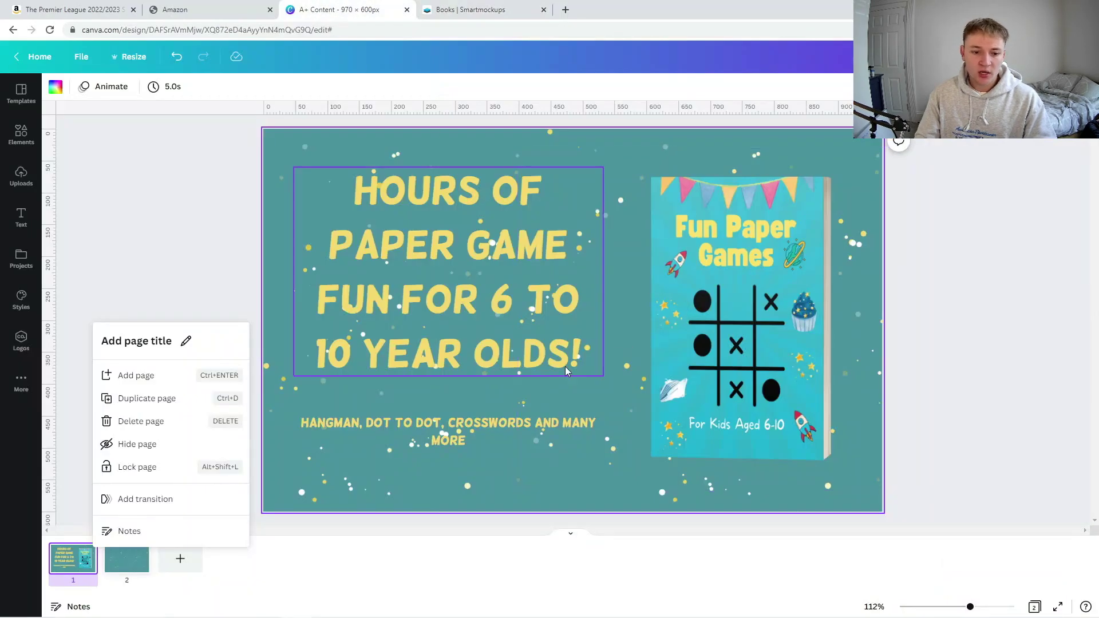
click(114, 567)
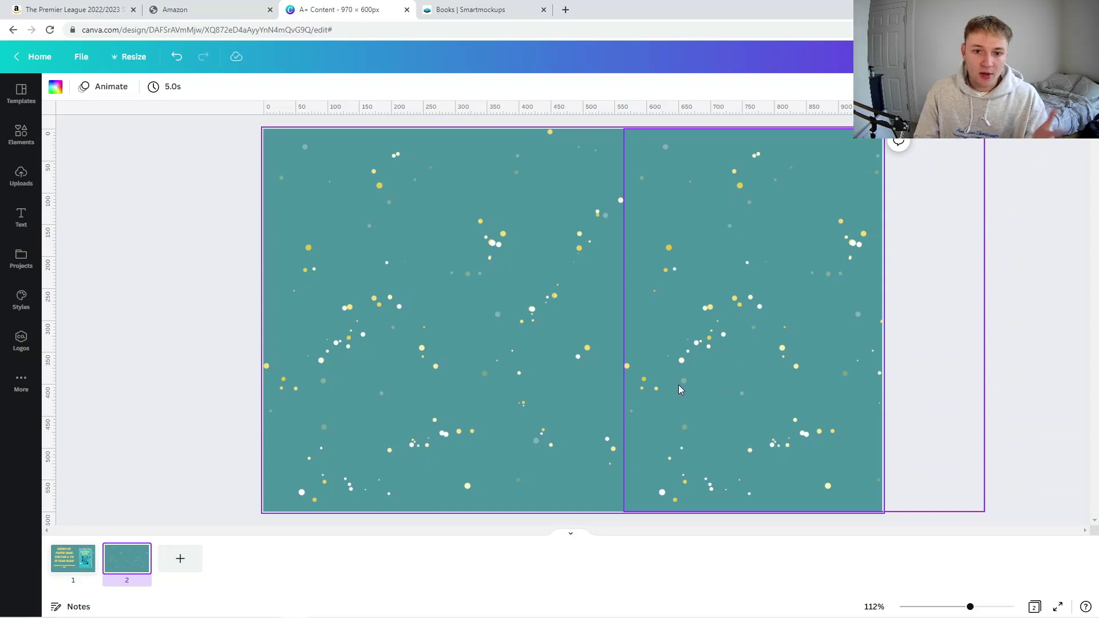
click(491, 12)
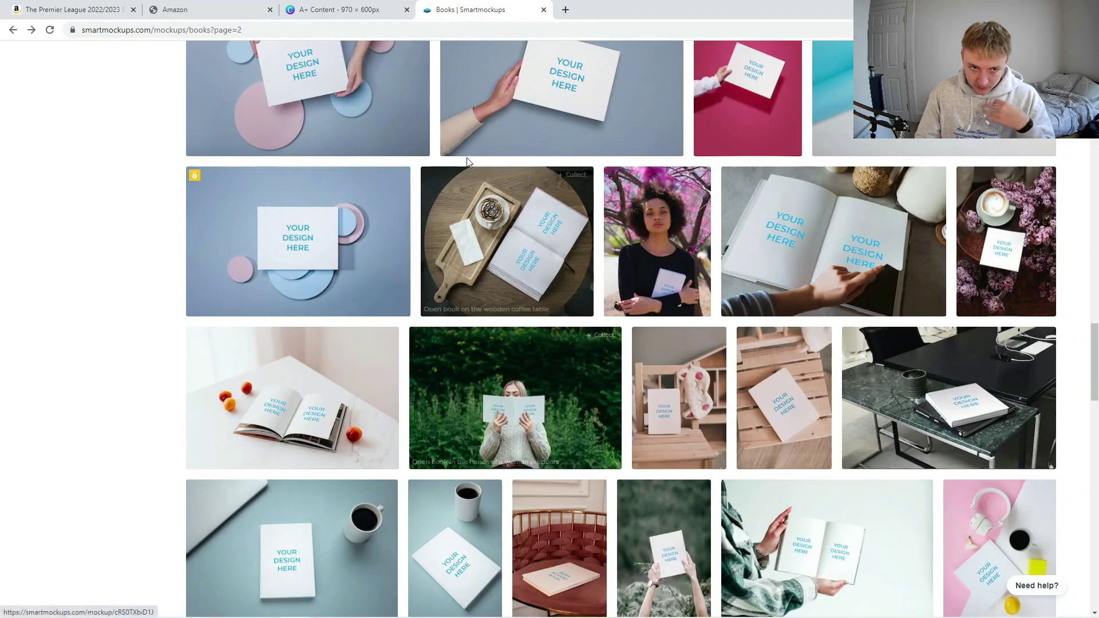
- Switch to the Canva design and add the uploaded cake dot-to-dot and noughts-and-crosses example pages to page 2
click(317, 7)
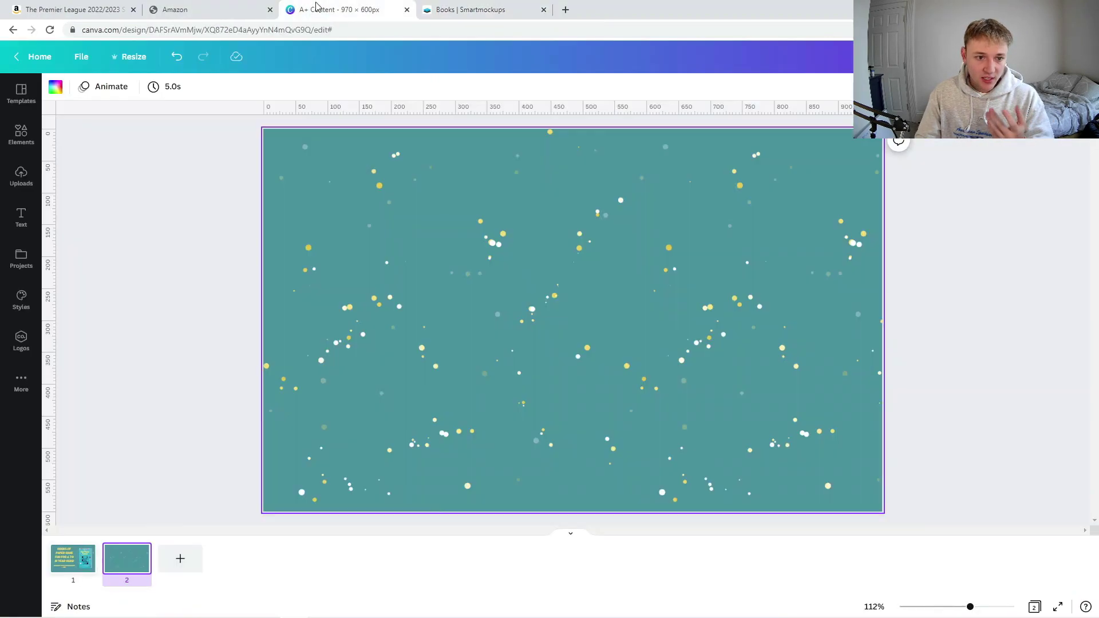
click(22, 179)
click(78, 229)
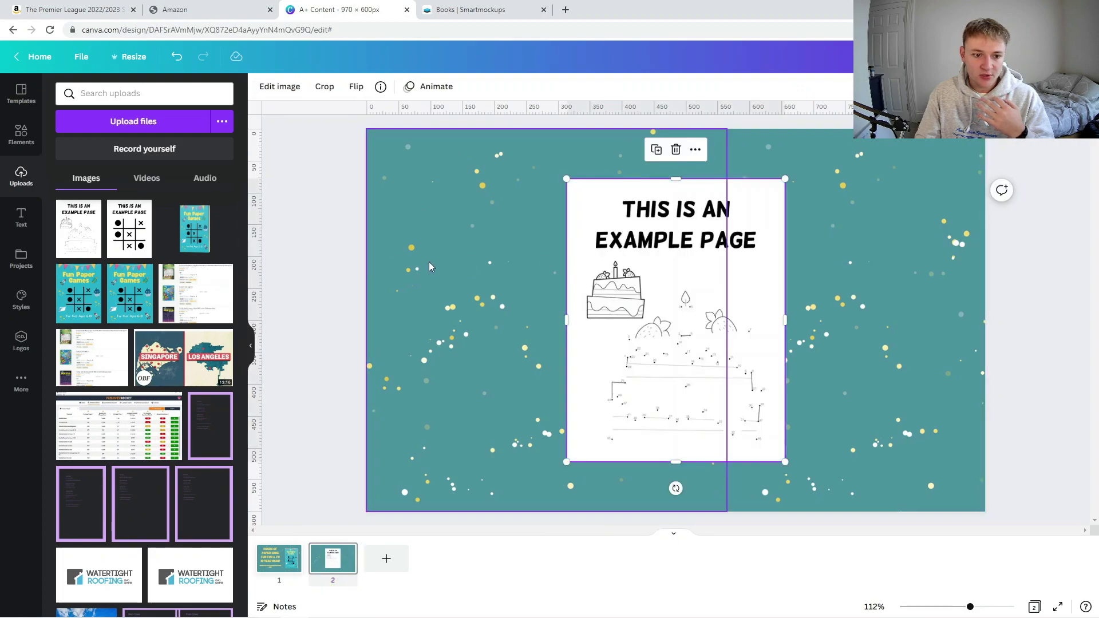
click(130, 229)
click(250, 345)
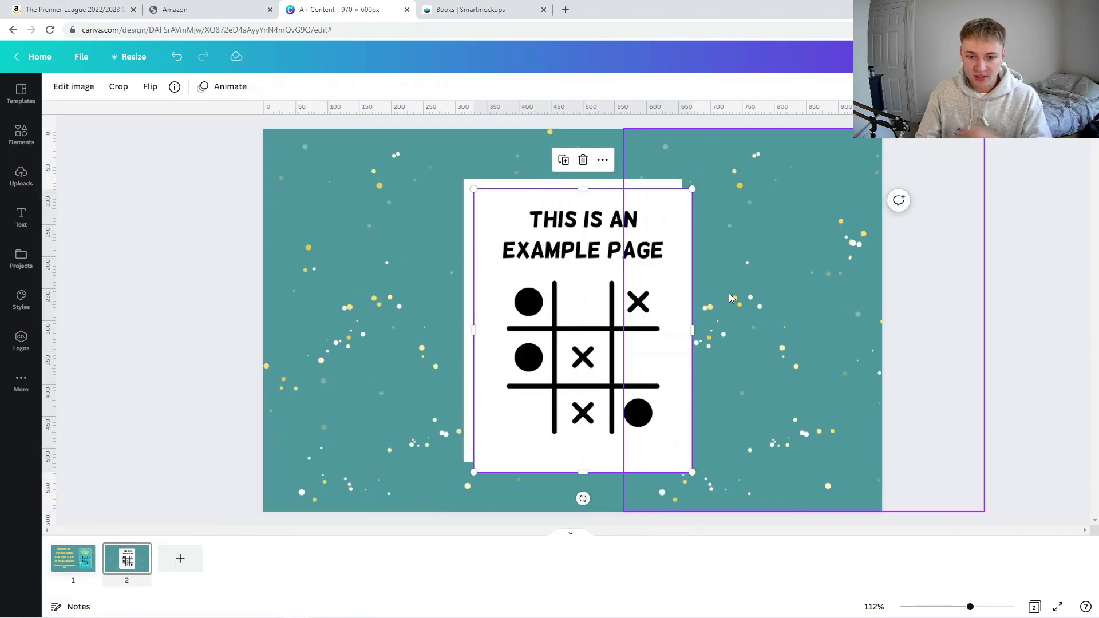
- Separate the two example pages, with the cake page on the left half and the noughts-and-crosses page on the right half
drag(483, 336, 611, 343)
drag(489, 313, 360, 318)
click(698, 273)
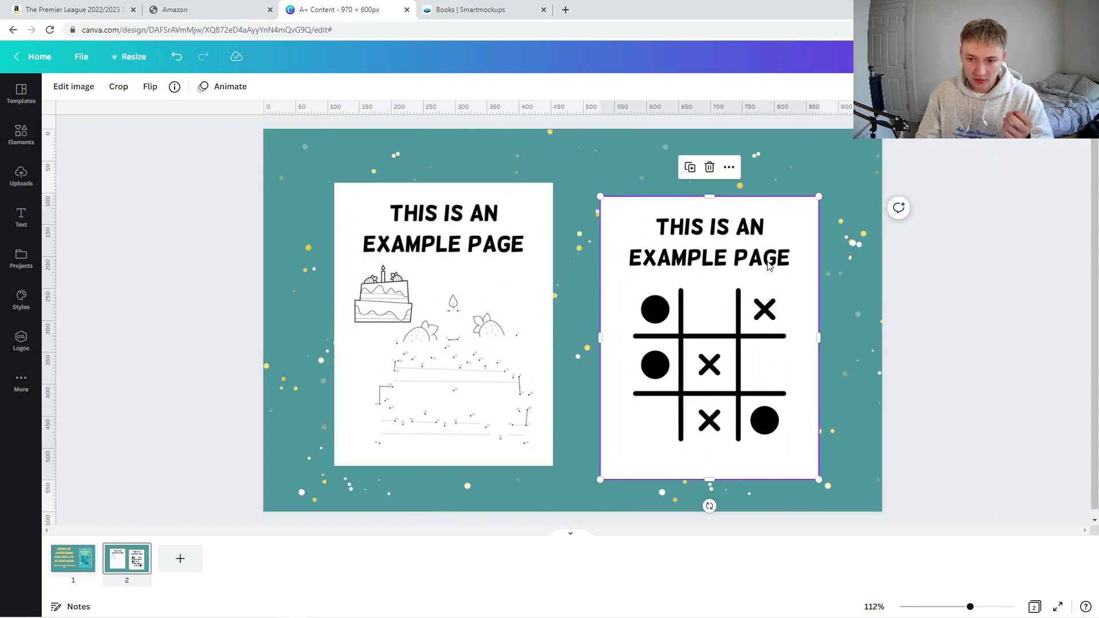
drag(768, 263, 783, 264)
- Scale down both example pages and place the cake page near the left edge of the design
drag(616, 198, 678, 279)
click(545, 204)
drag(542, 192, 500, 229)
drag(427, 324, 403, 302)
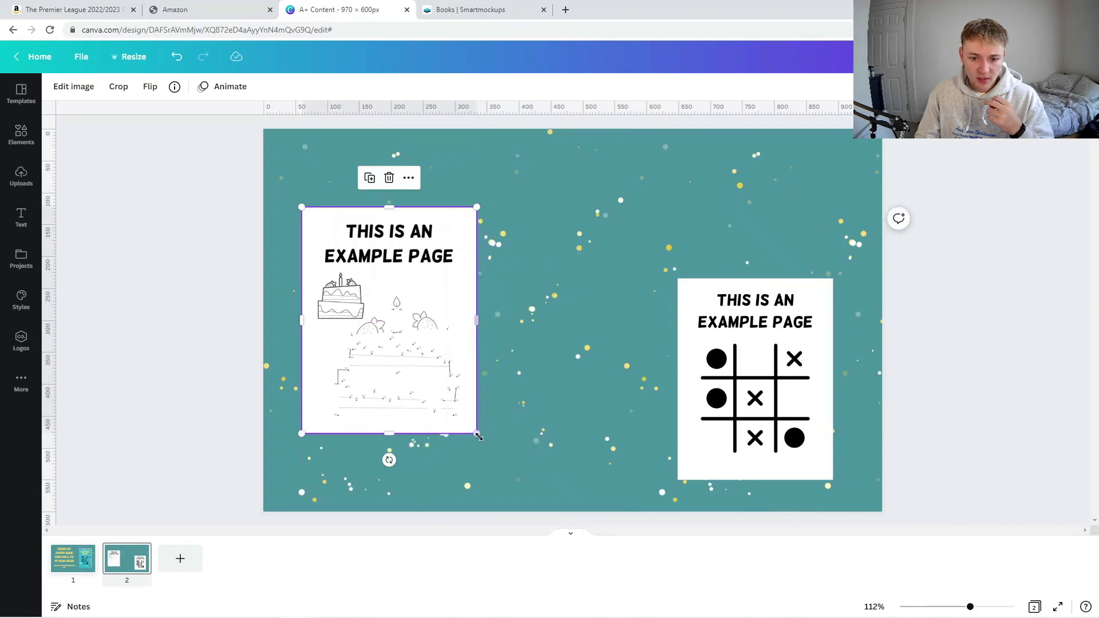
drag(477, 434, 448, 433)
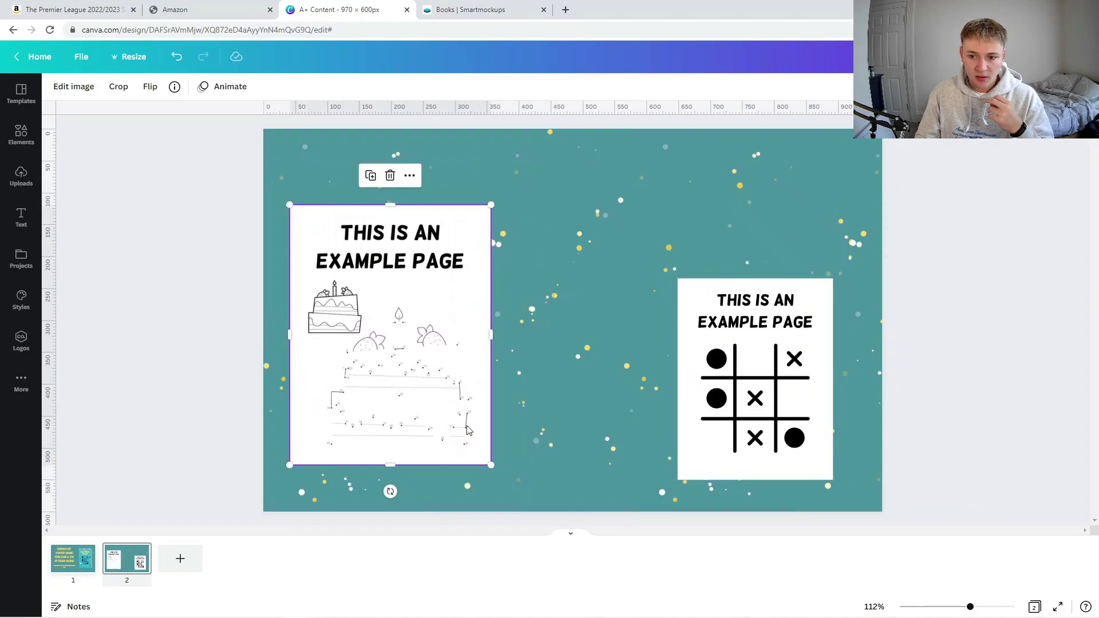
- Match the noughts-and-crosses page to the cake page's size by overlaying it, and return it level on the right side
click(759, 392)
drag(759, 393, 376, 371)
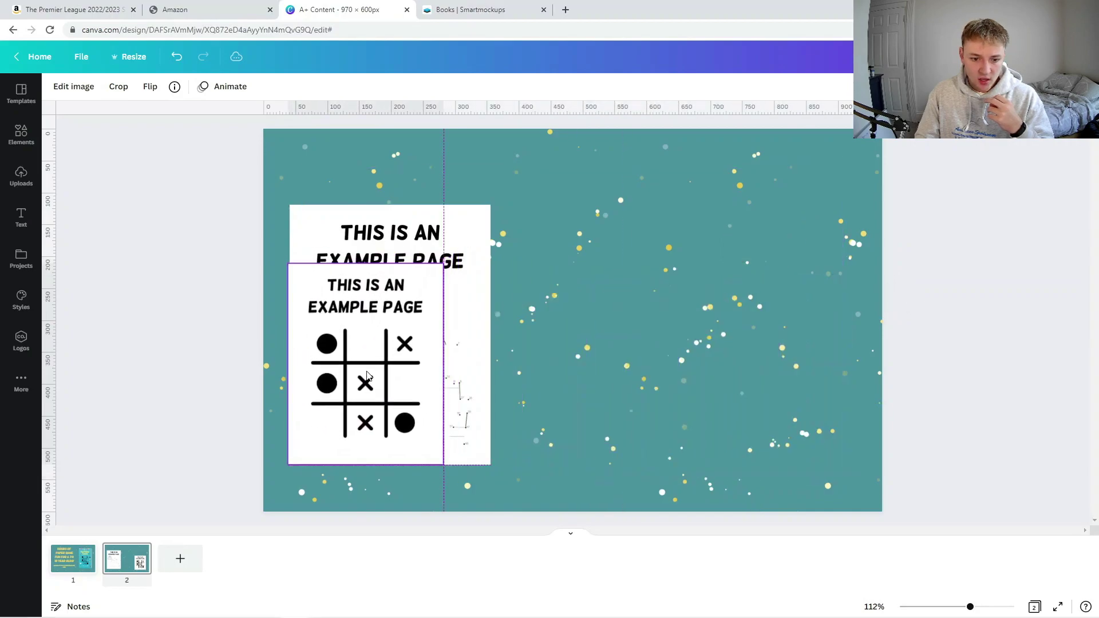
drag(451, 258, 499, 206)
drag(416, 288, 791, 288)
- Shrink both example pages equally to about 263 px wide, keeping their lower outer corners in place to free space above
click(466, 282)
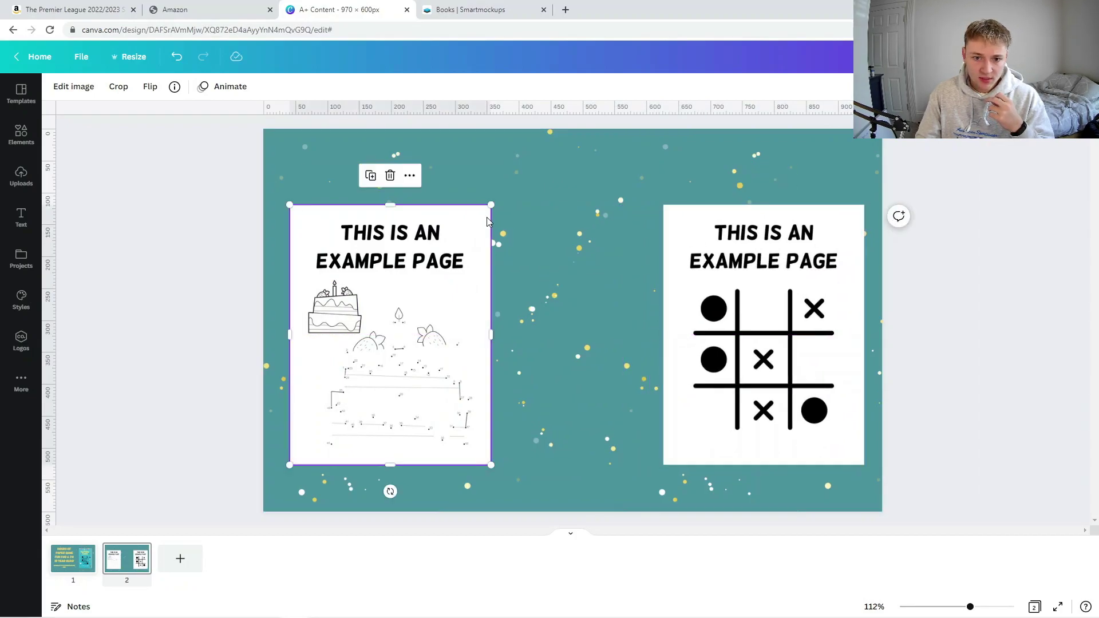
drag(490, 205, 456, 248)
click(793, 260)
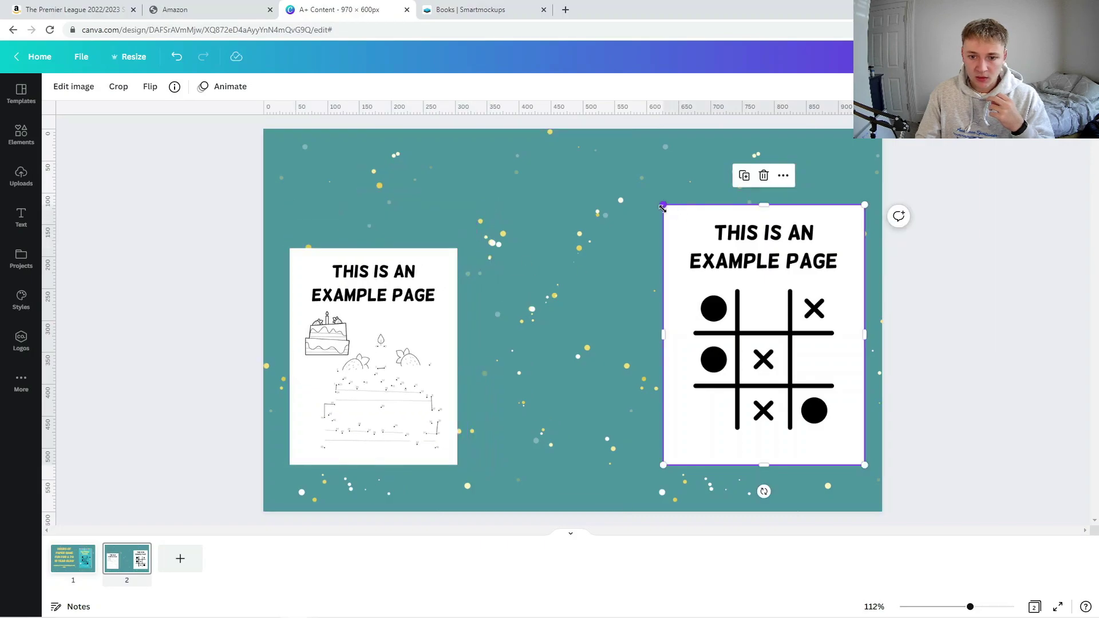
drag(662, 207, 687, 254)
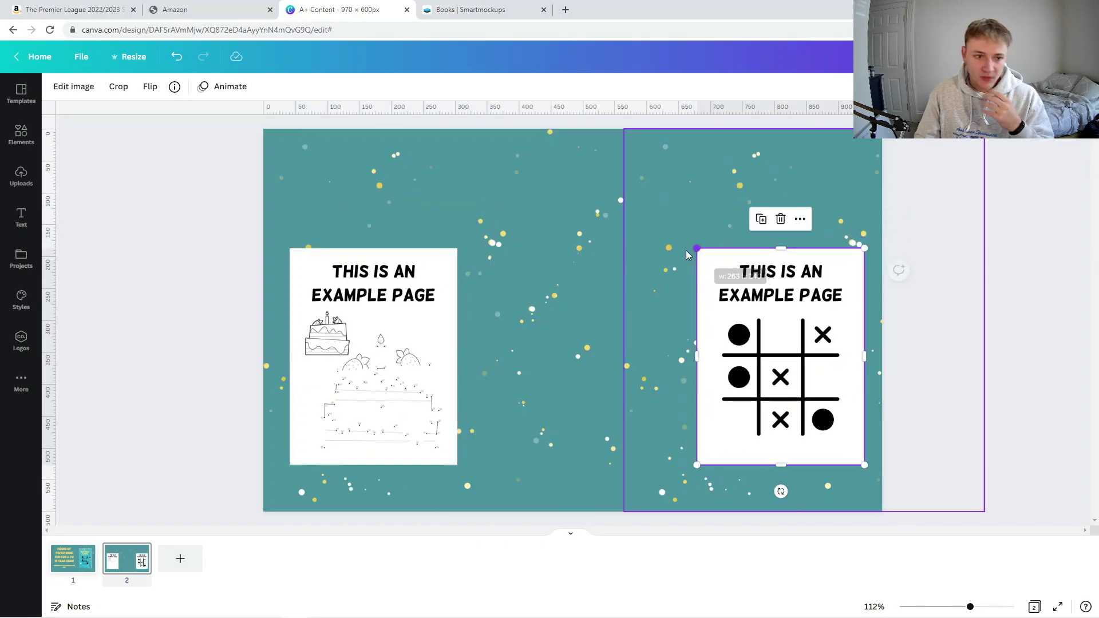
- Add a heading text box to page 2 and set its font to Helsinki
click(73, 225)
click(21, 215)
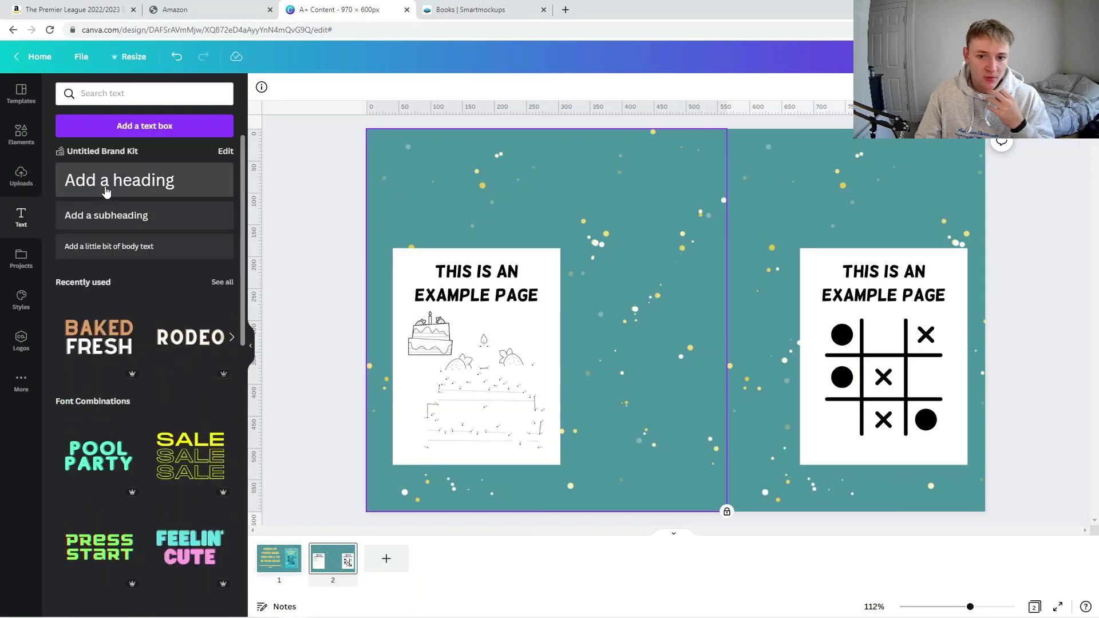
click(105, 182)
click(704, 331)
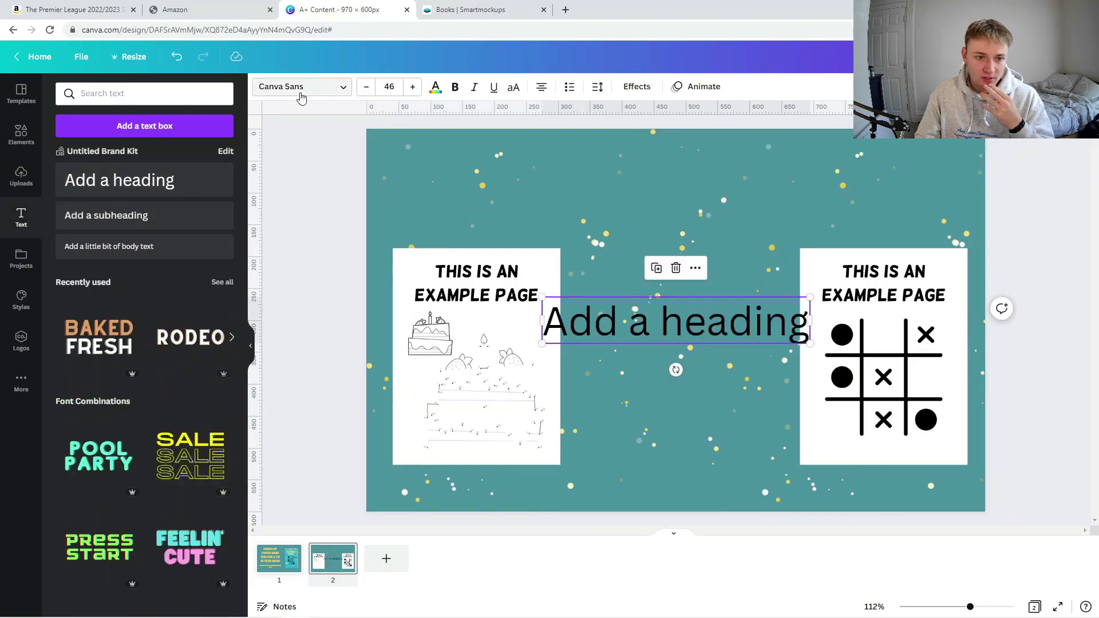
click(301, 87)
click(147, 144)
click(663, 360)
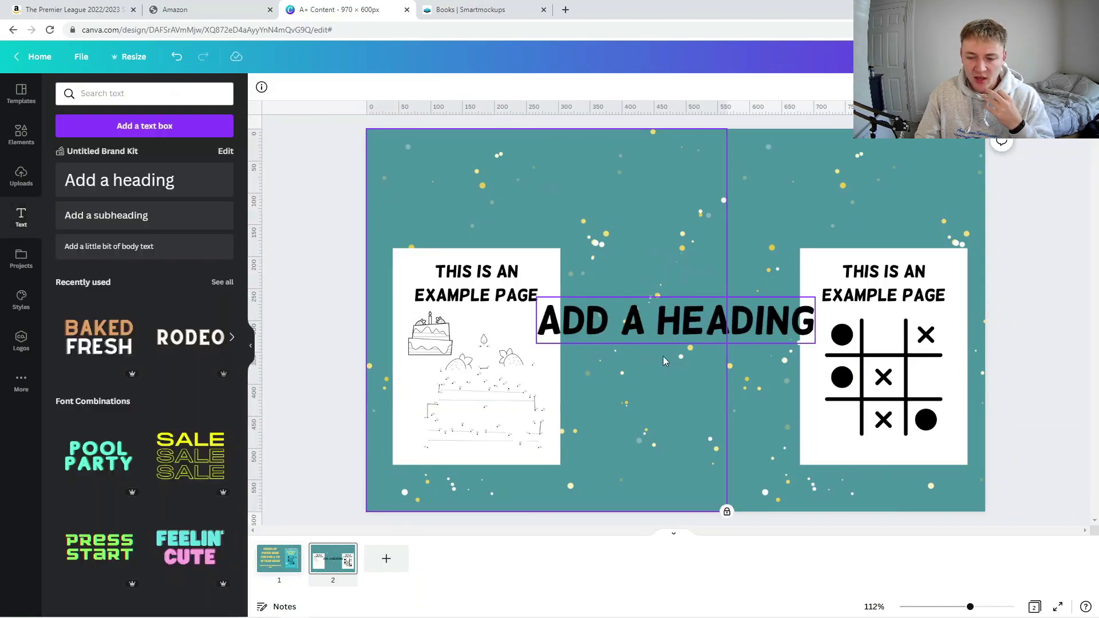
- Move the heading above the example pages and replace its text with "150 PAGES OF CHILDREN'S FAVOURITE BOOK ACTIVITIES"
drag(662, 332, 660, 201)
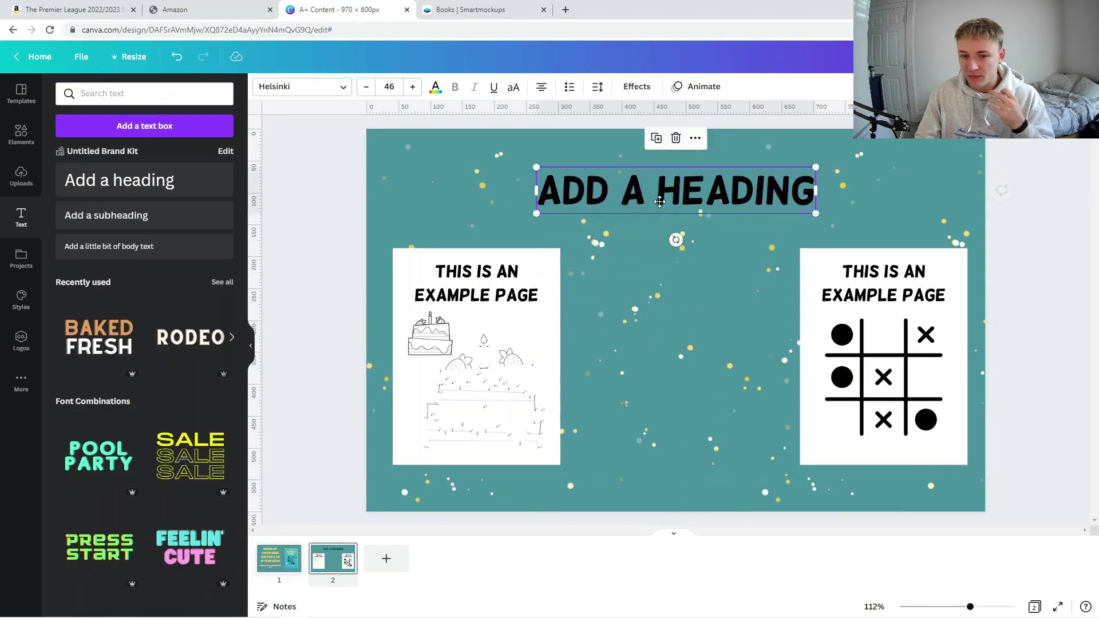
double_click(659, 202)
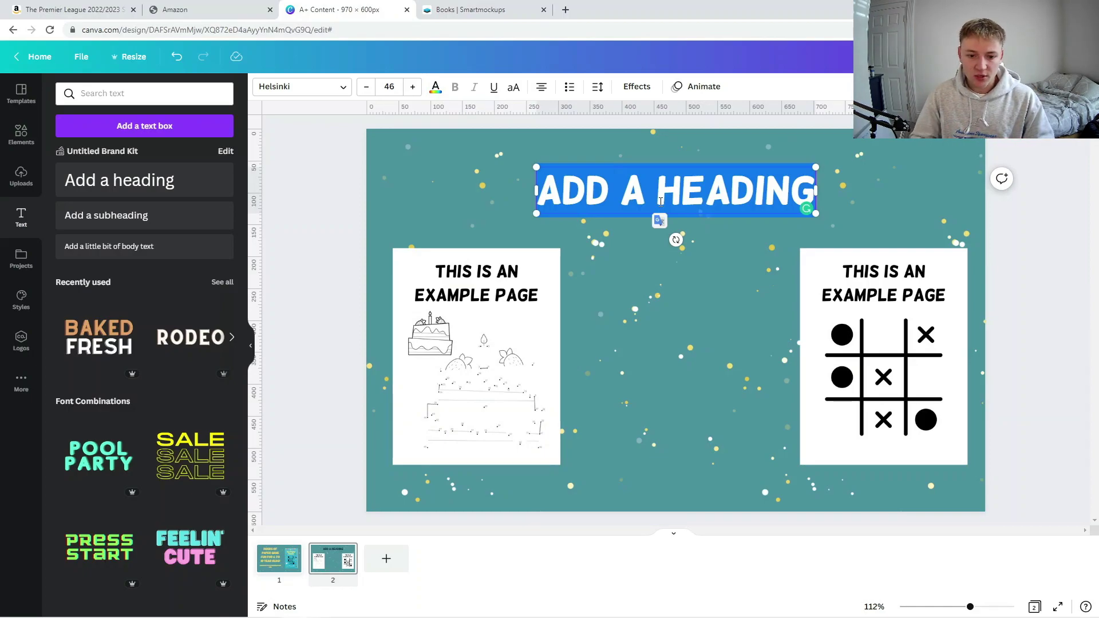
text(150)
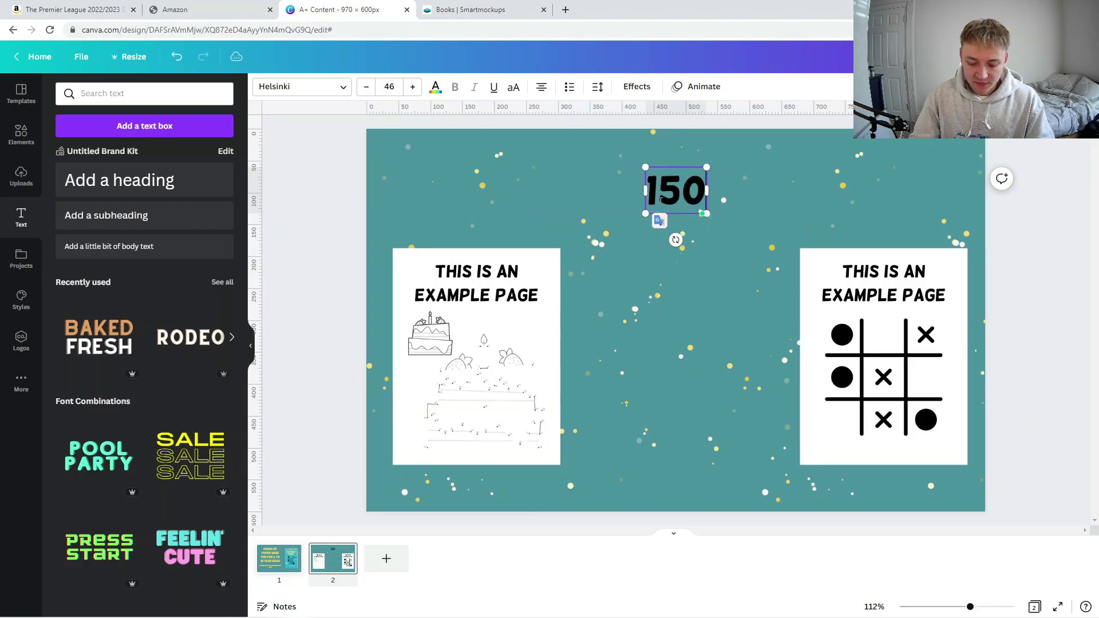
text( PAGES OF C)
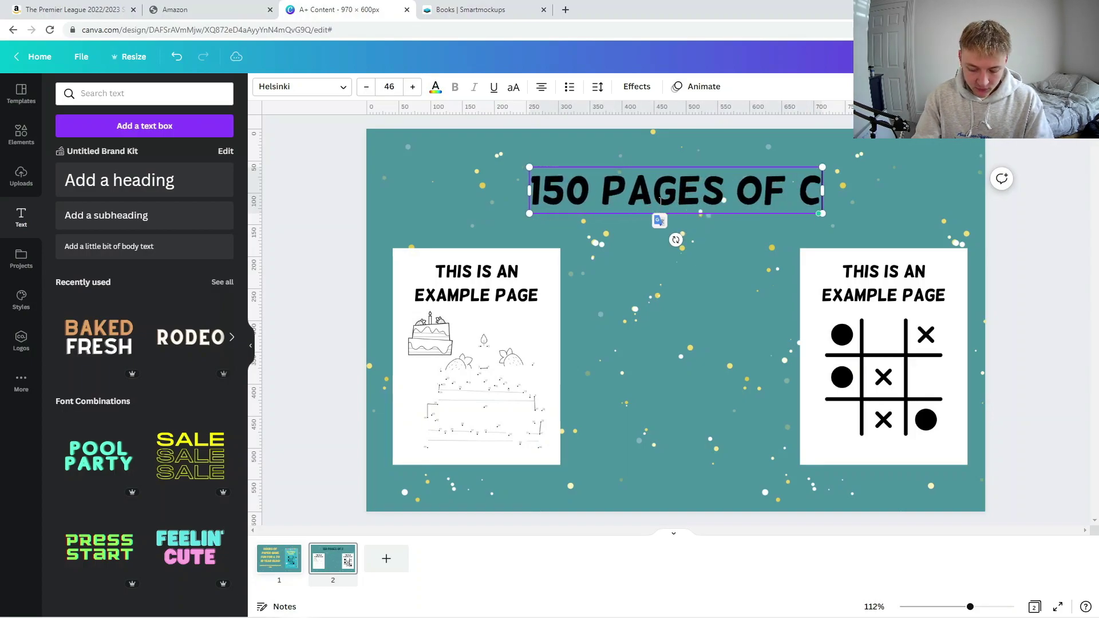
text(HILDREN'S FAVOURIT)
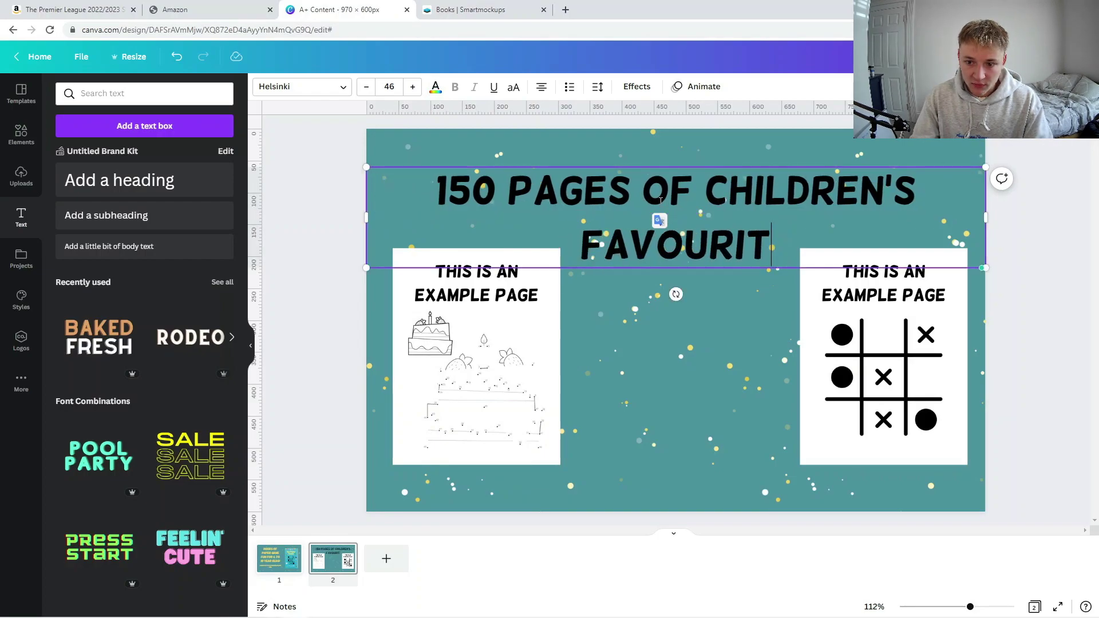
key(BackSpace)
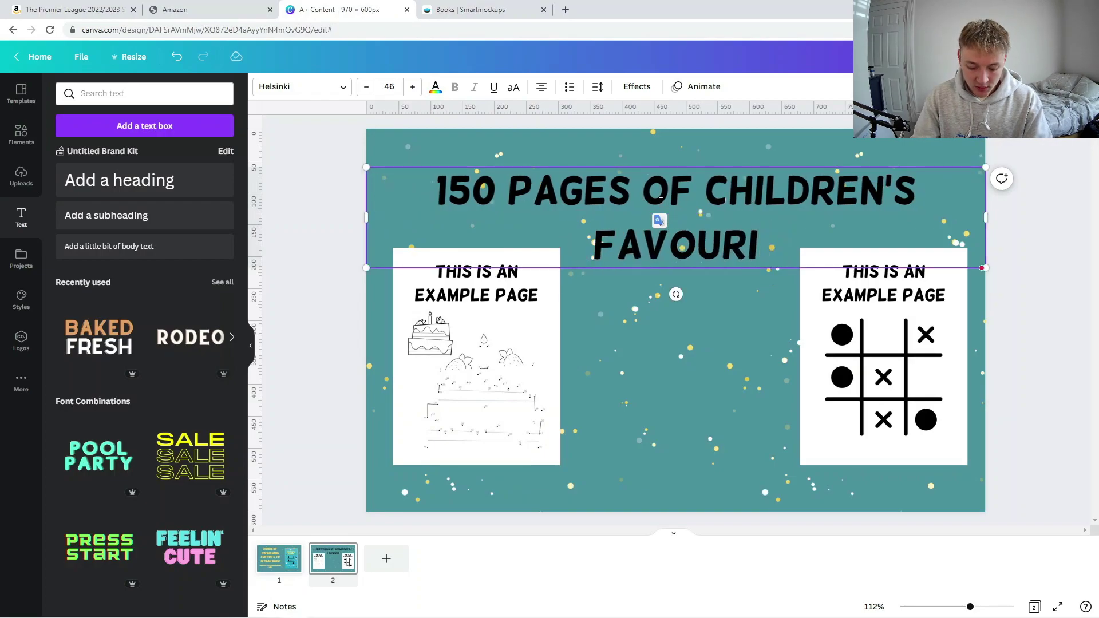
text(TE BOOK ACTIV)
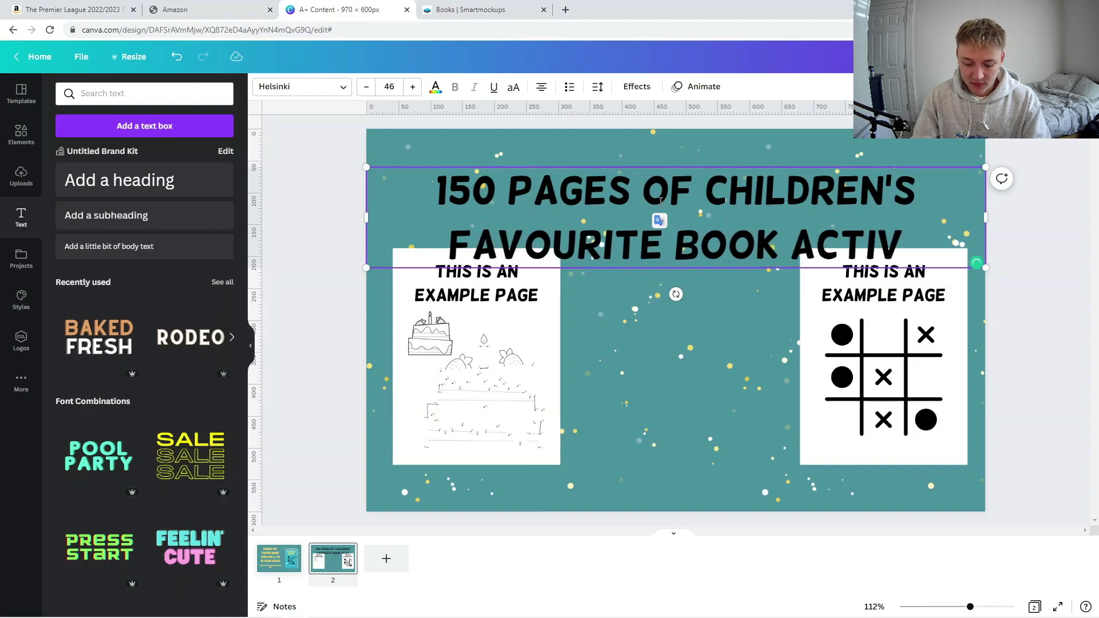
text(ITIES)
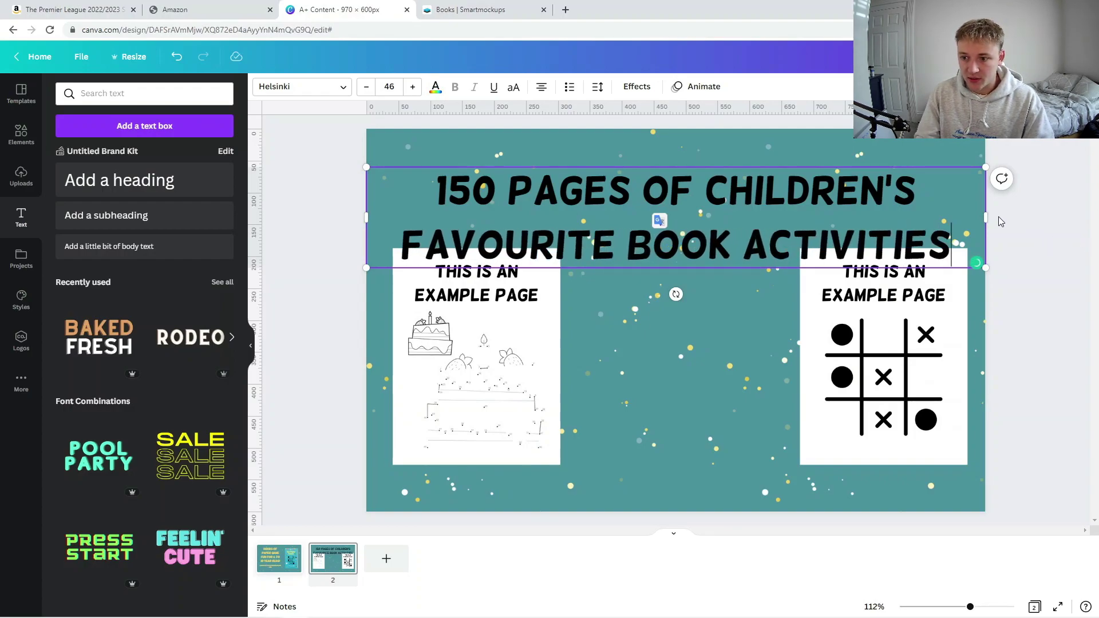
- Set the heading's font size to 40, fit its box to two lines of text, and centre it above the example pages
drag(971, 218, 719, 229)
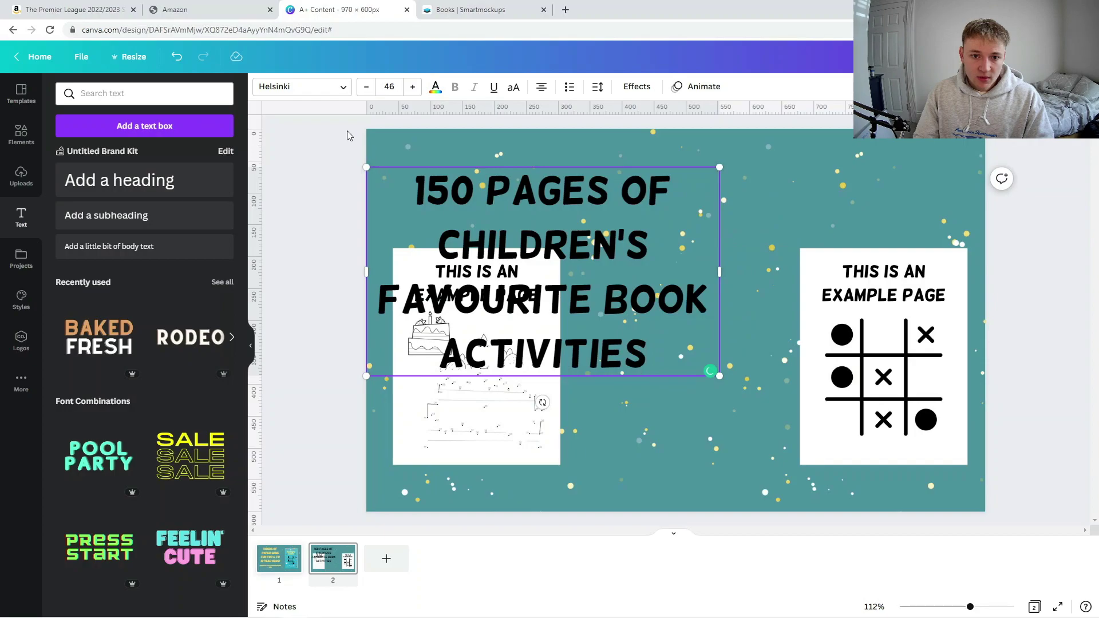
click(389, 86)
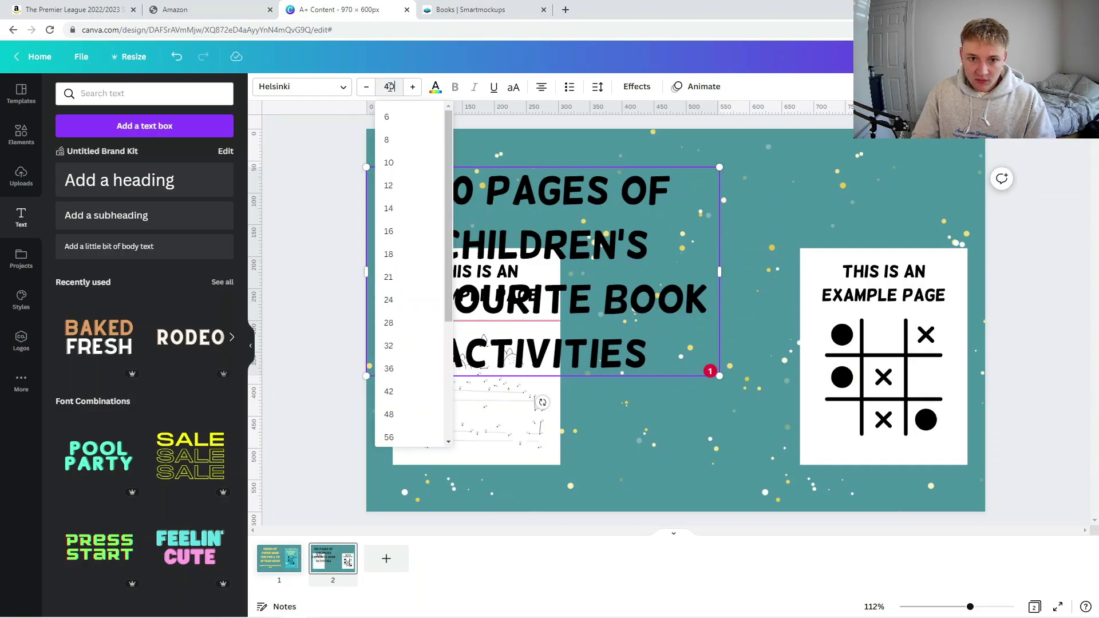
text(40)
key(Return)
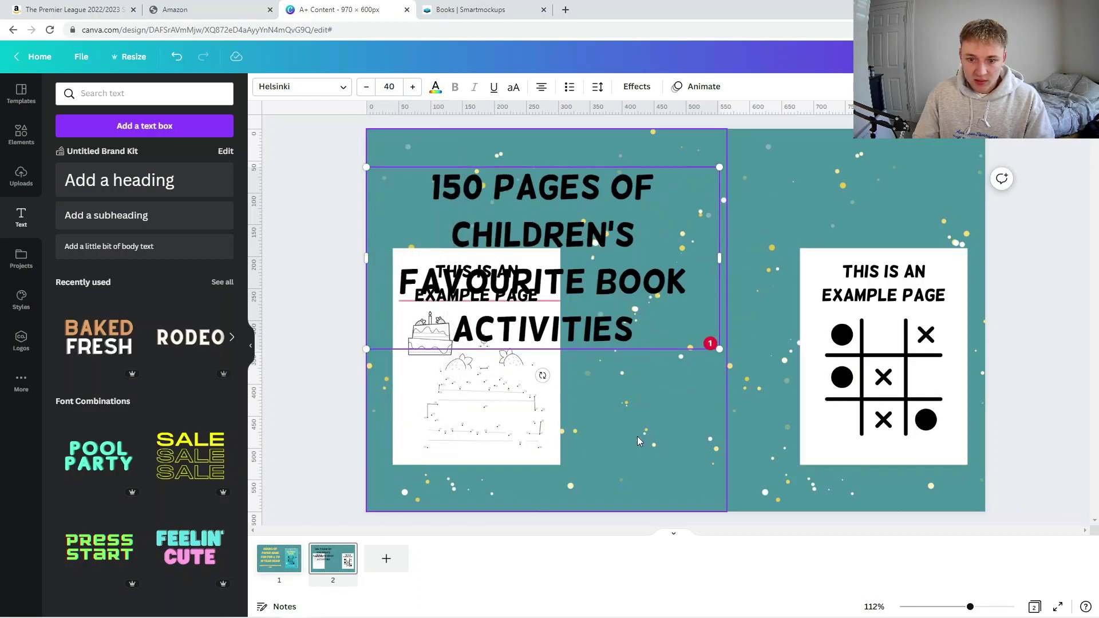
drag(651, 254, 748, 259)
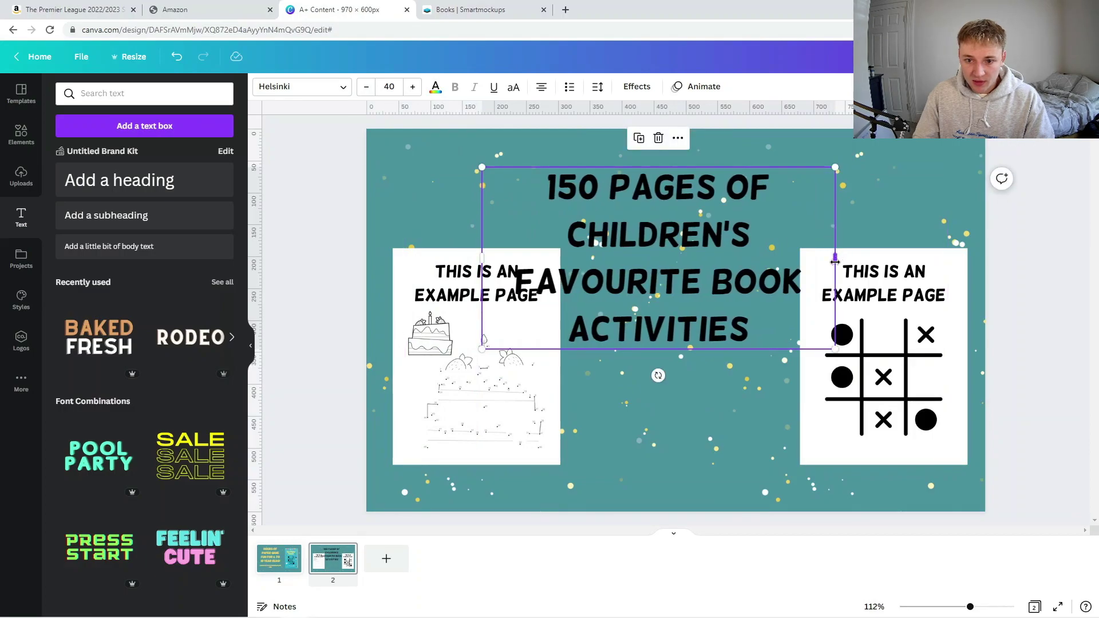
drag(835, 261, 967, 264)
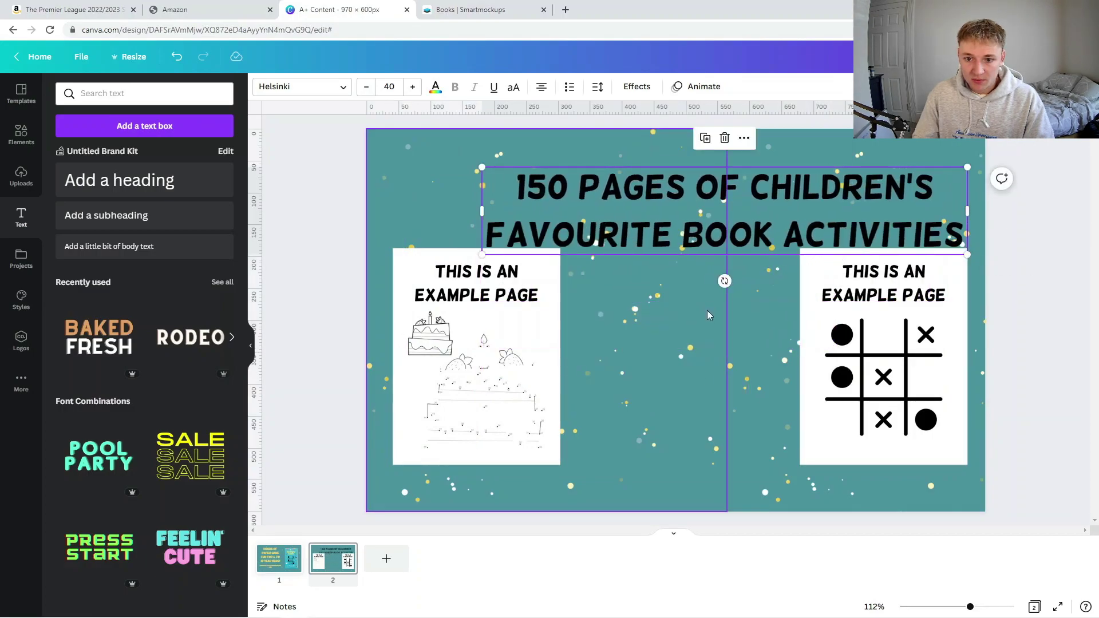
drag(728, 242, 680, 224)
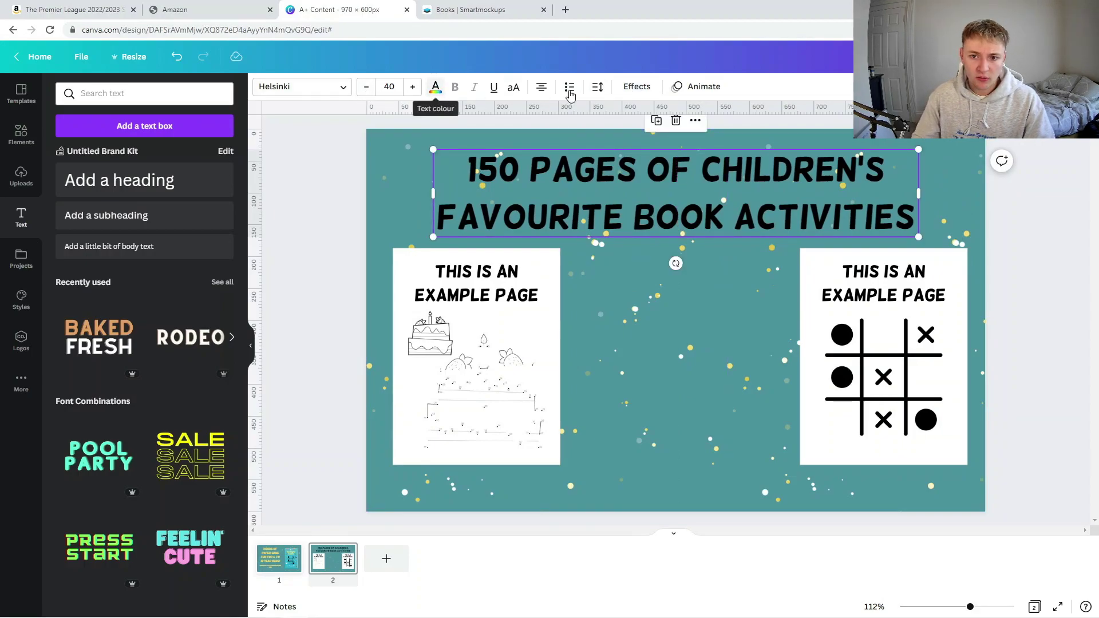
- Apply the Splice effect to the heading with a white effect colour and an offset of 0
click(636, 86)
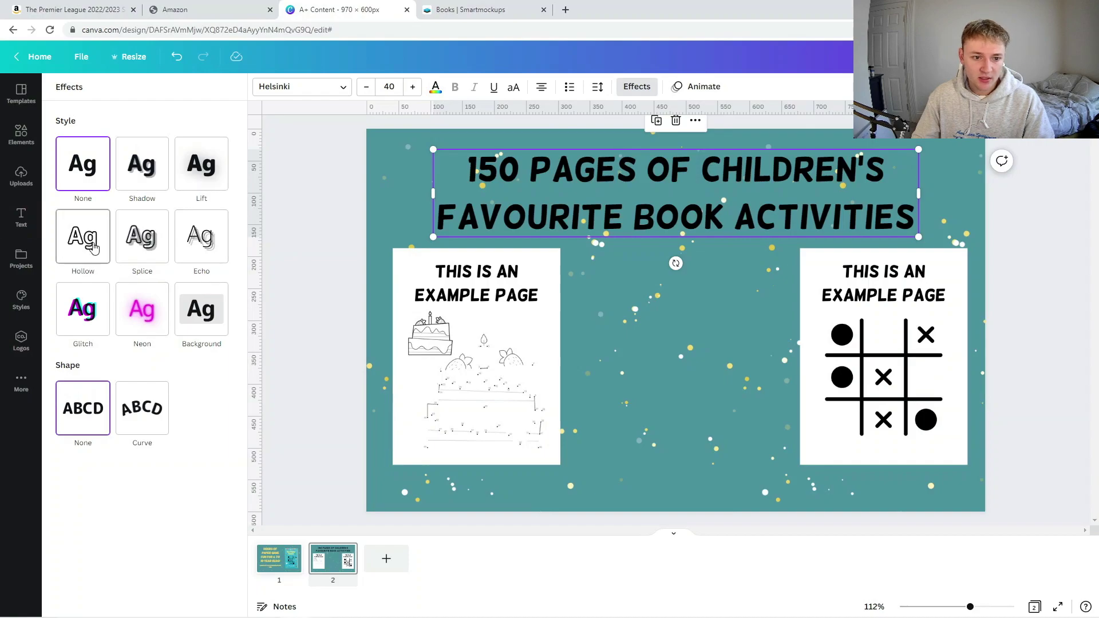
click(141, 237)
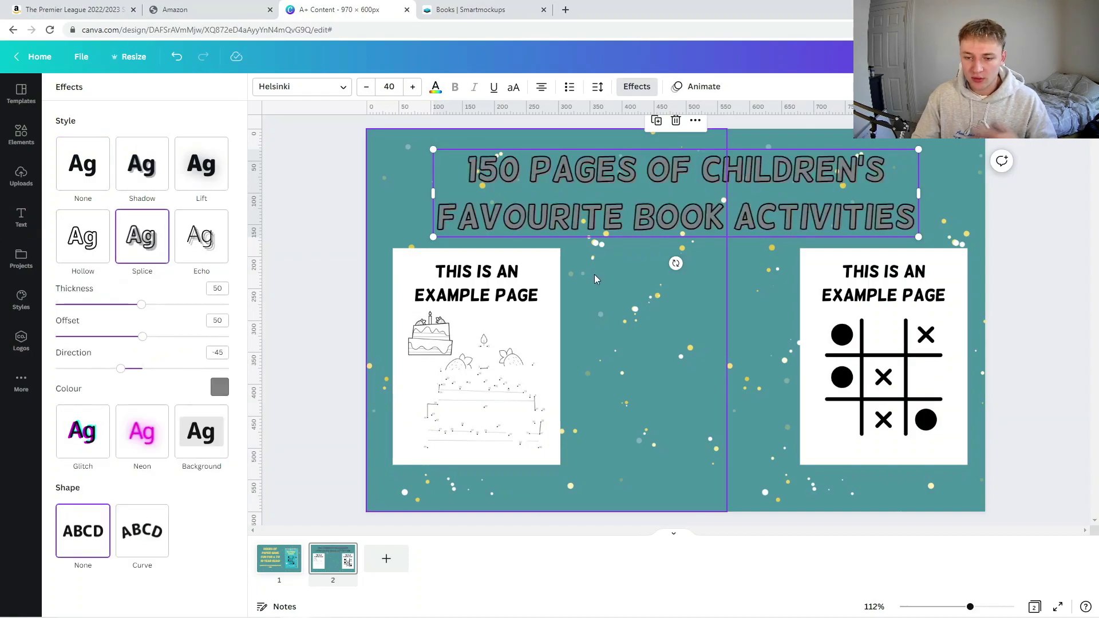
click(220, 386)
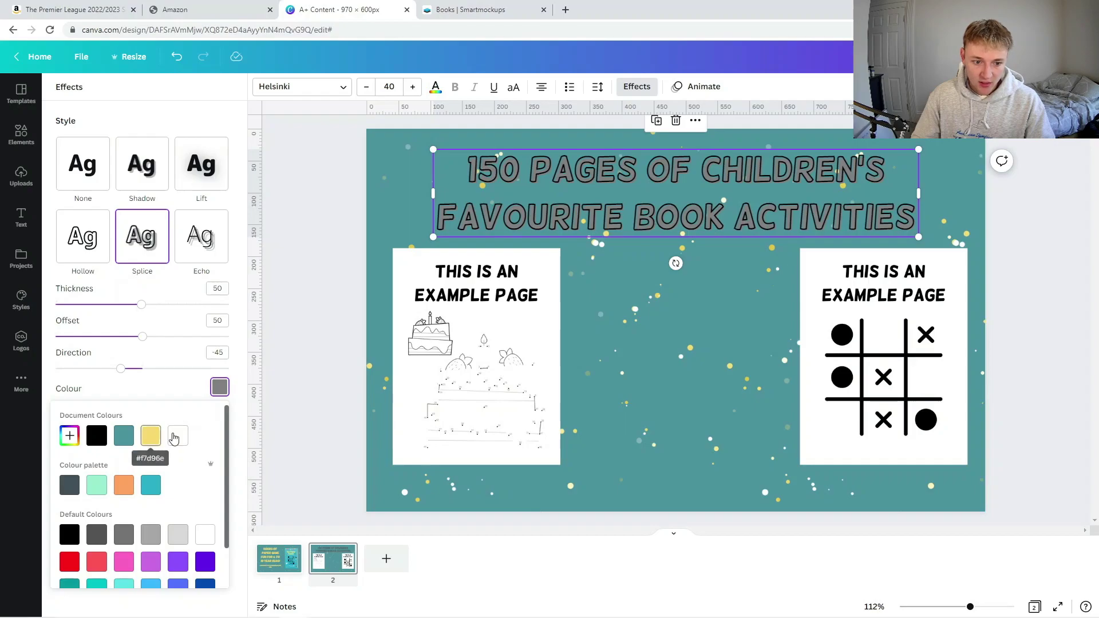
click(178, 436)
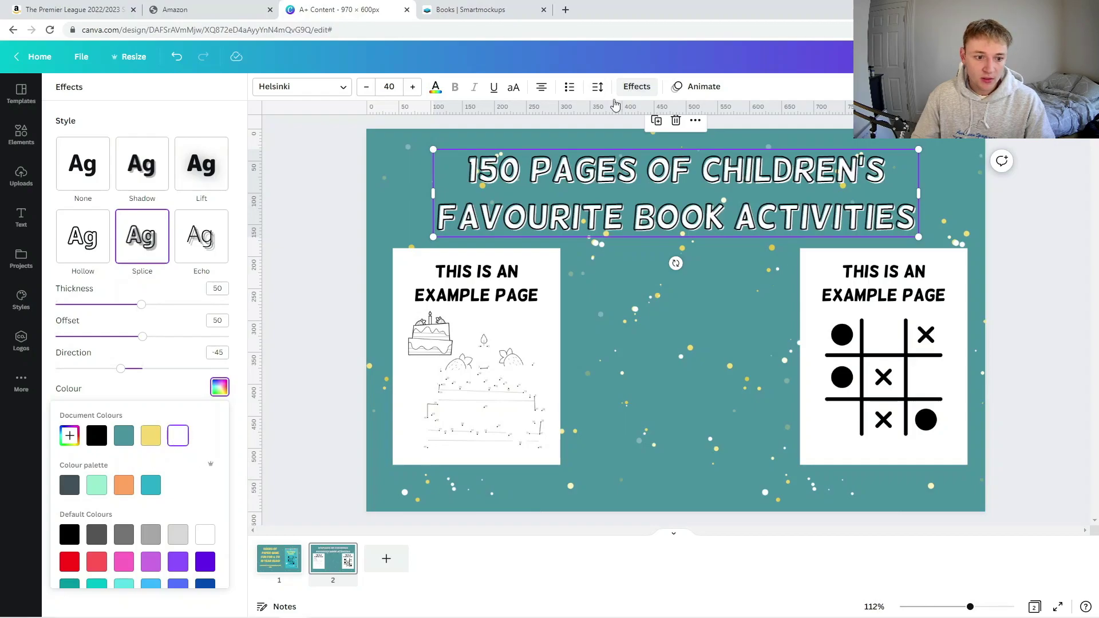
drag(142, 336, 29, 342)
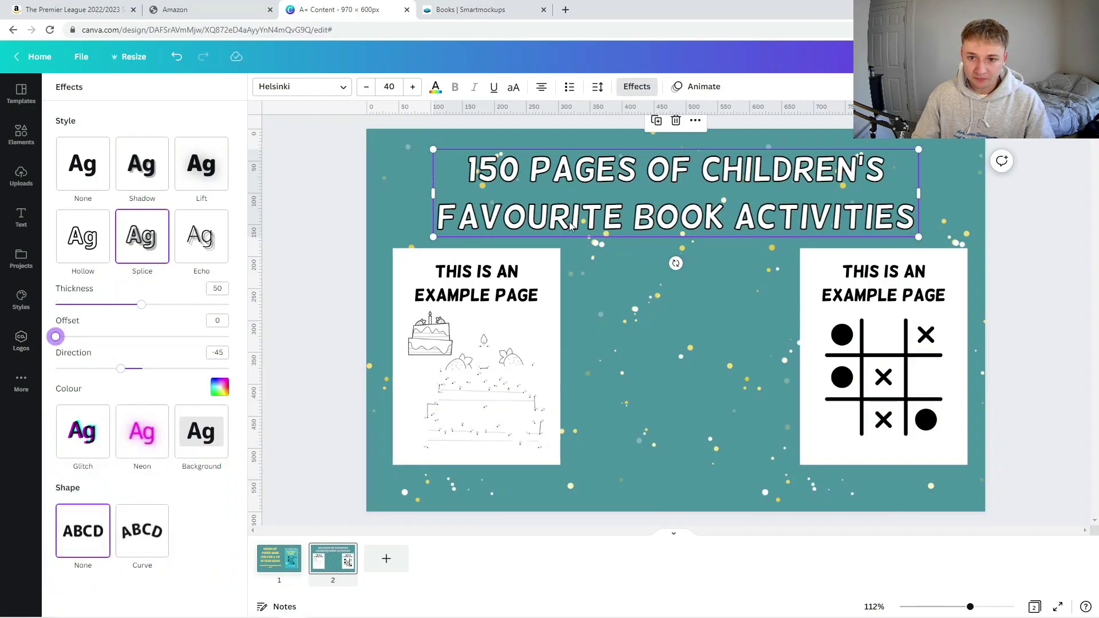
- Try the yellow document colour on the heading text, and set its text colour to white
click(434, 87)
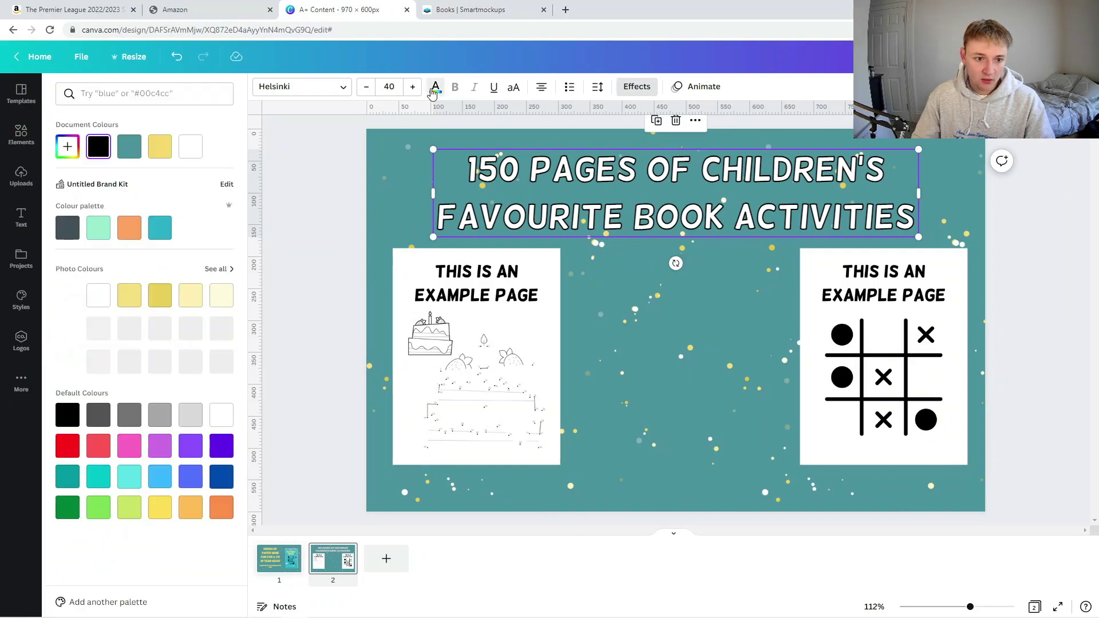
click(162, 148)
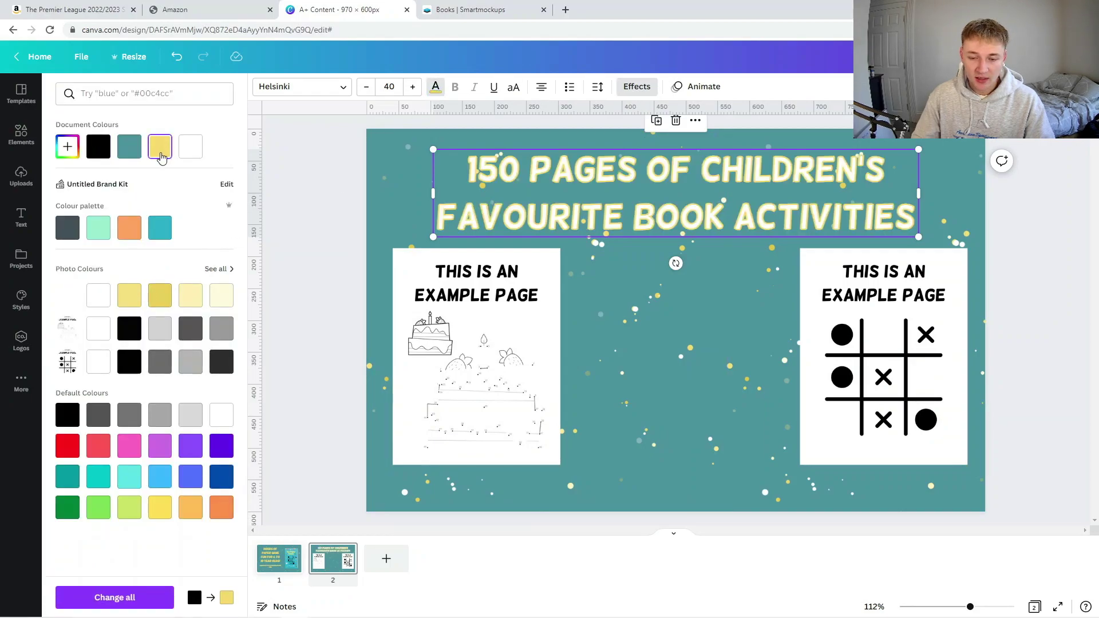
click(191, 157)
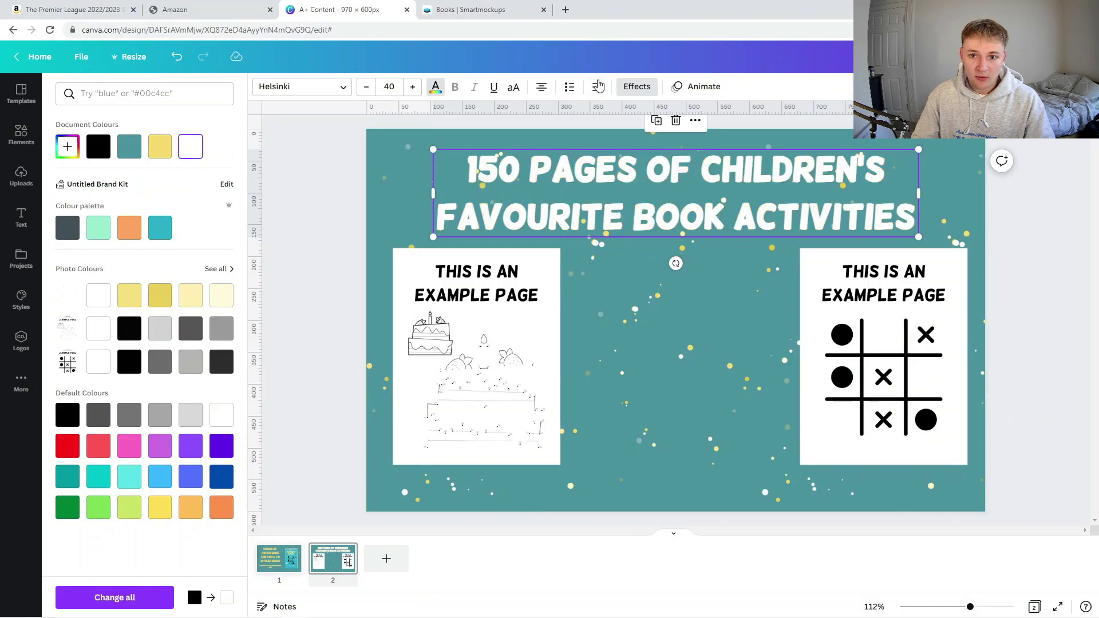
- Set the heading's Splice effect colour to the yellow document colour and compare the result with page 1
click(436, 90)
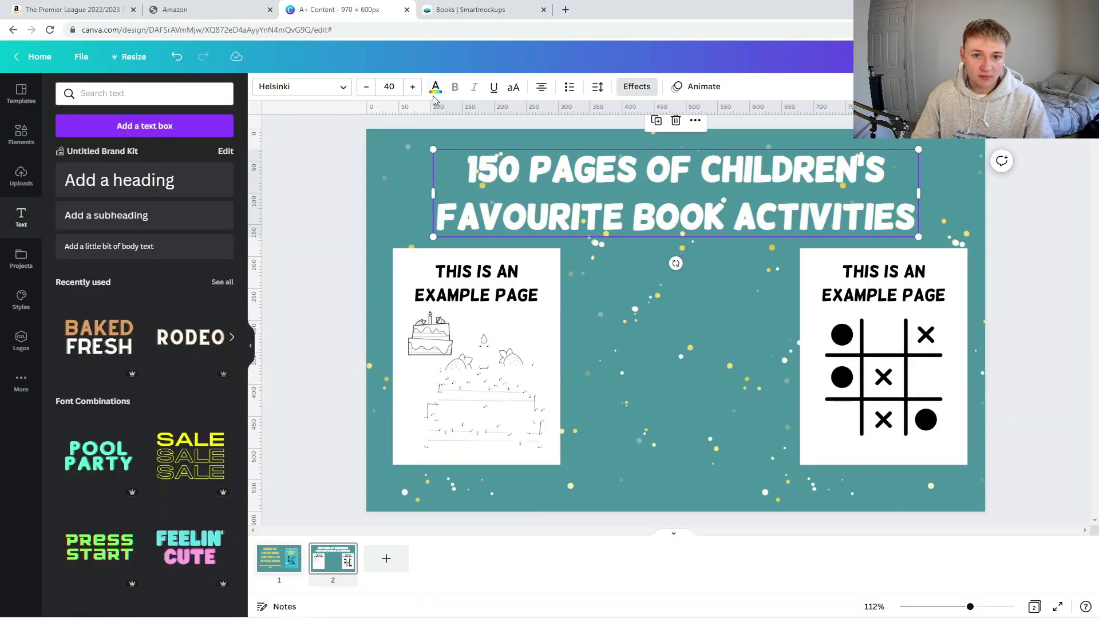
click(636, 87)
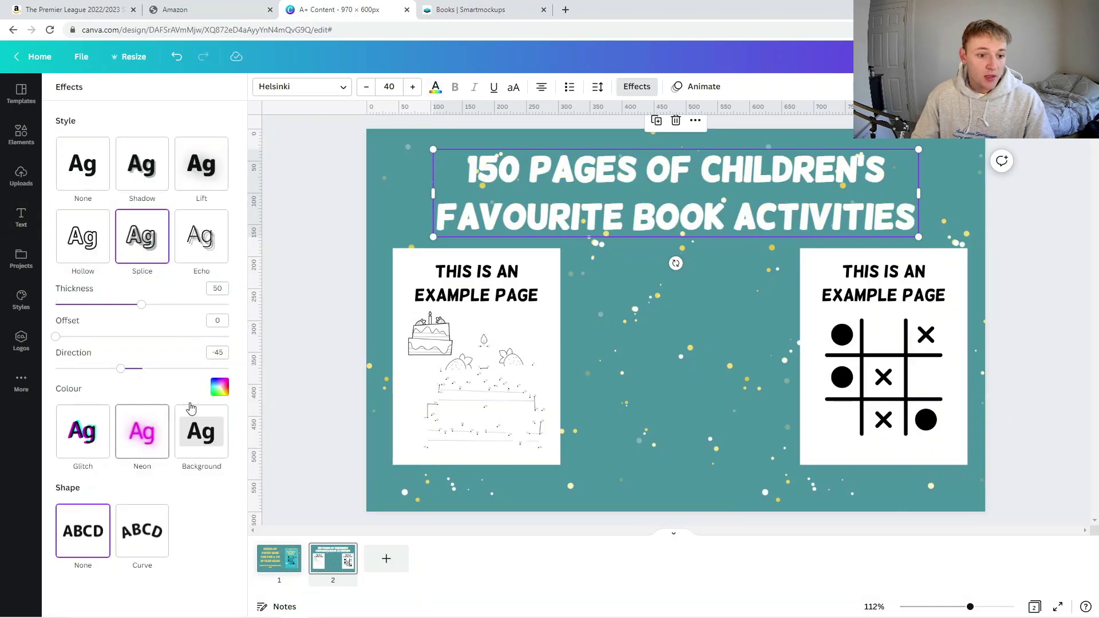
click(218, 389)
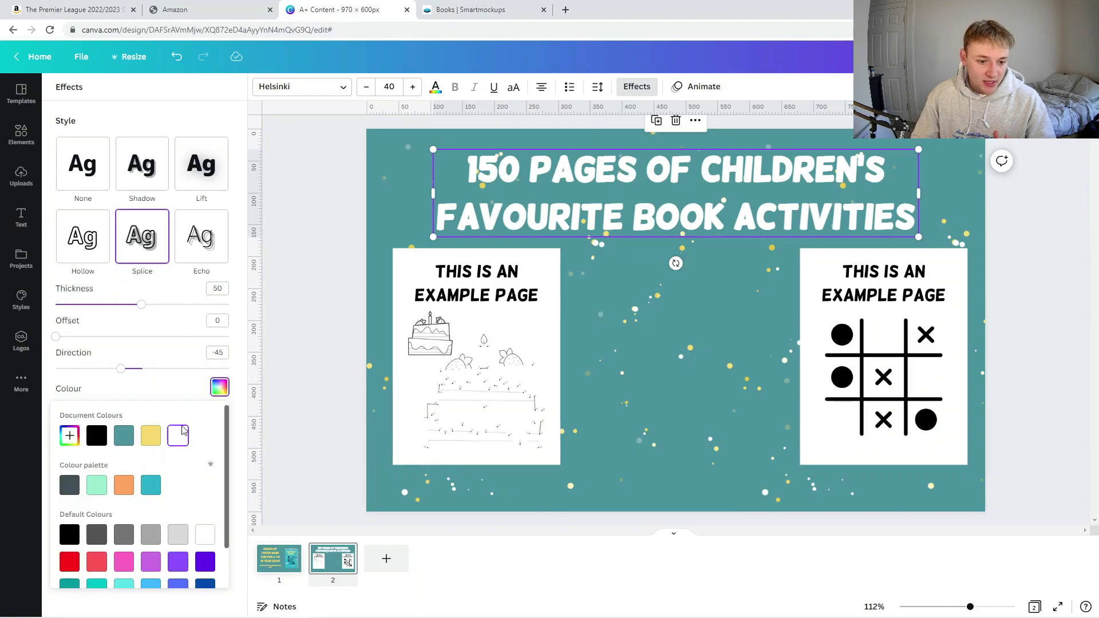
click(151, 436)
click(645, 363)
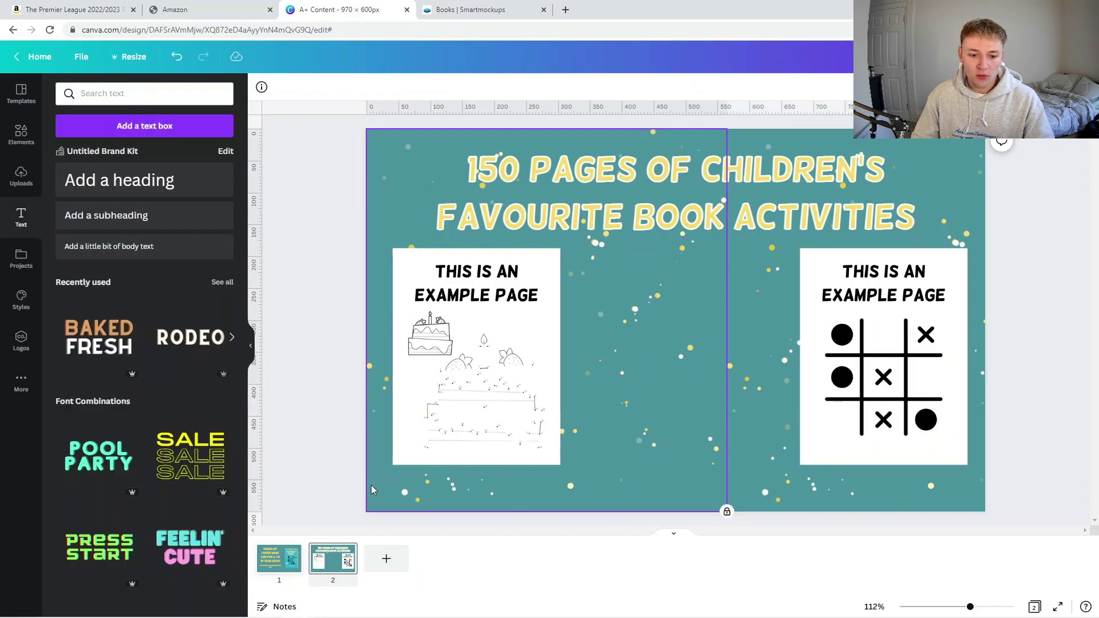
scroll(401, 400, up, 5)
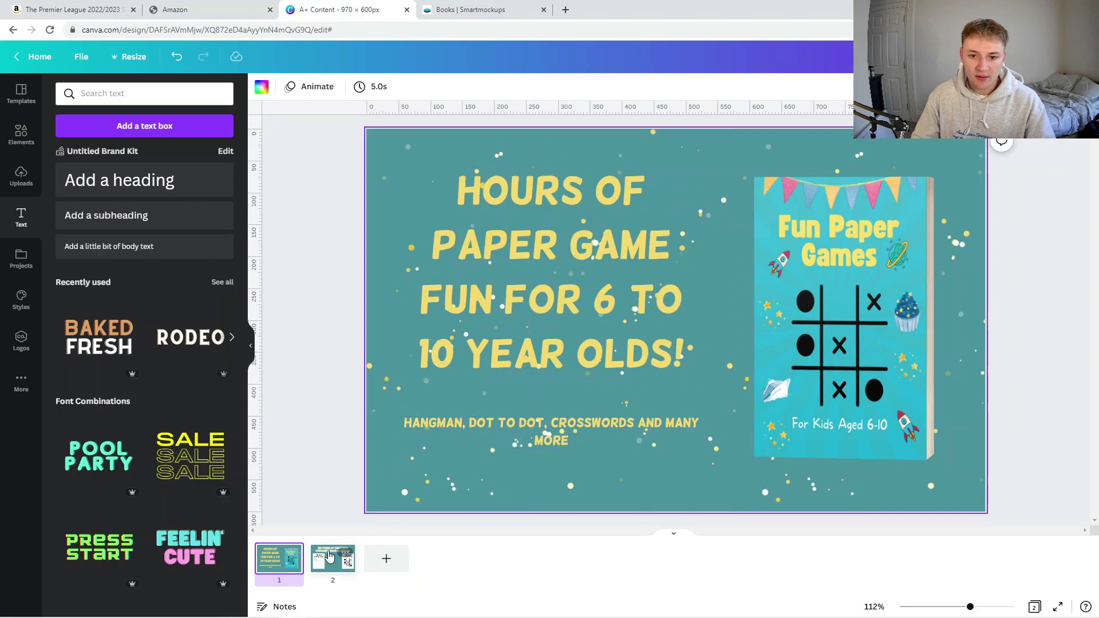
scroll(583, 393, down, 5)
click(647, 198)
key(Escape)
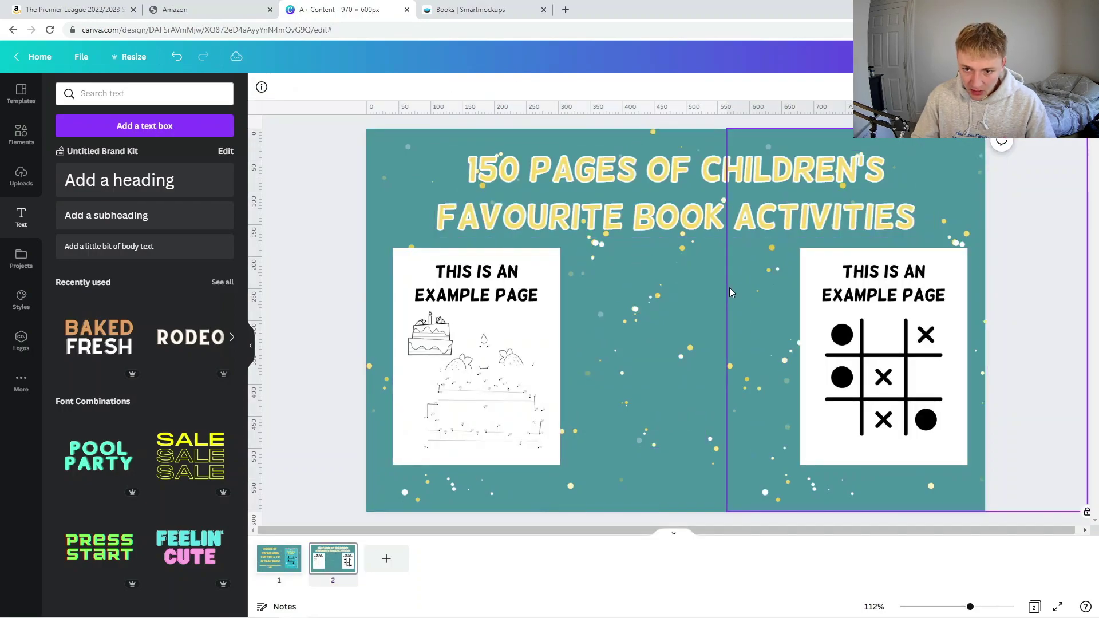
- Adjust the example pages' positions below the heading and place a copy of the noughts-and-crosses page in the centre, making a row of three
drag(487, 365, 483, 370)
drag(822, 314, 645, 307)
key(ctrl+d)
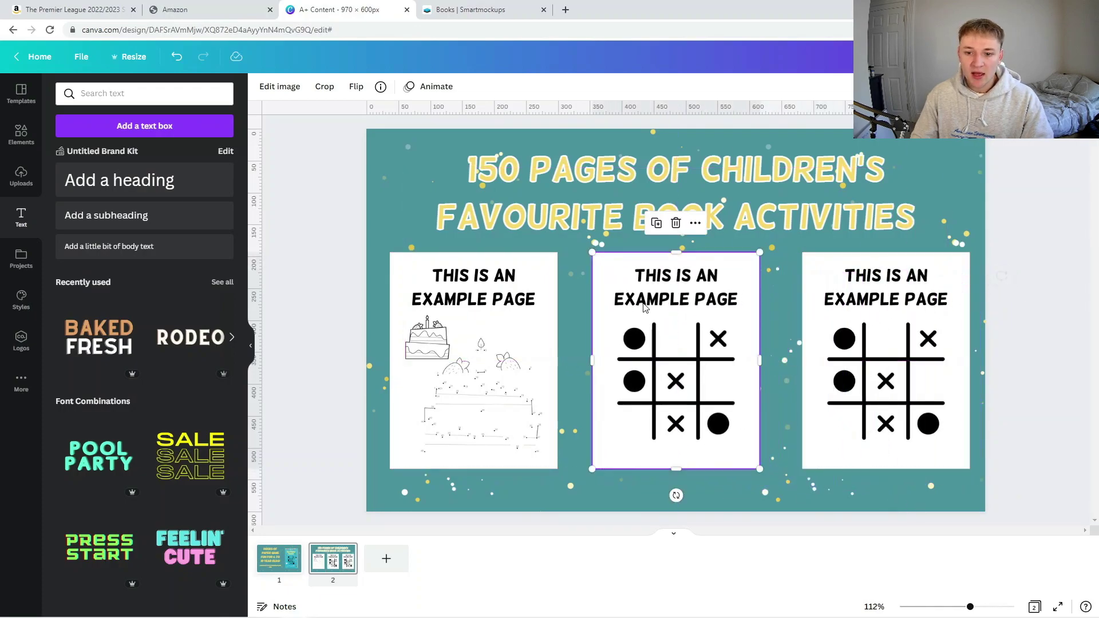
click(398, 191)
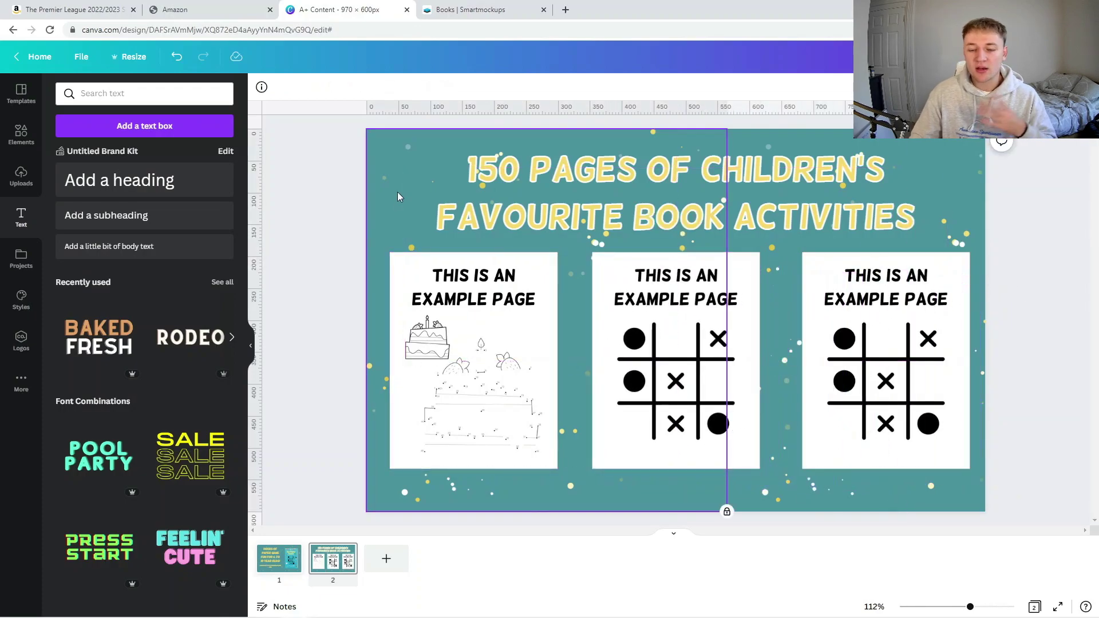
click(292, 214)
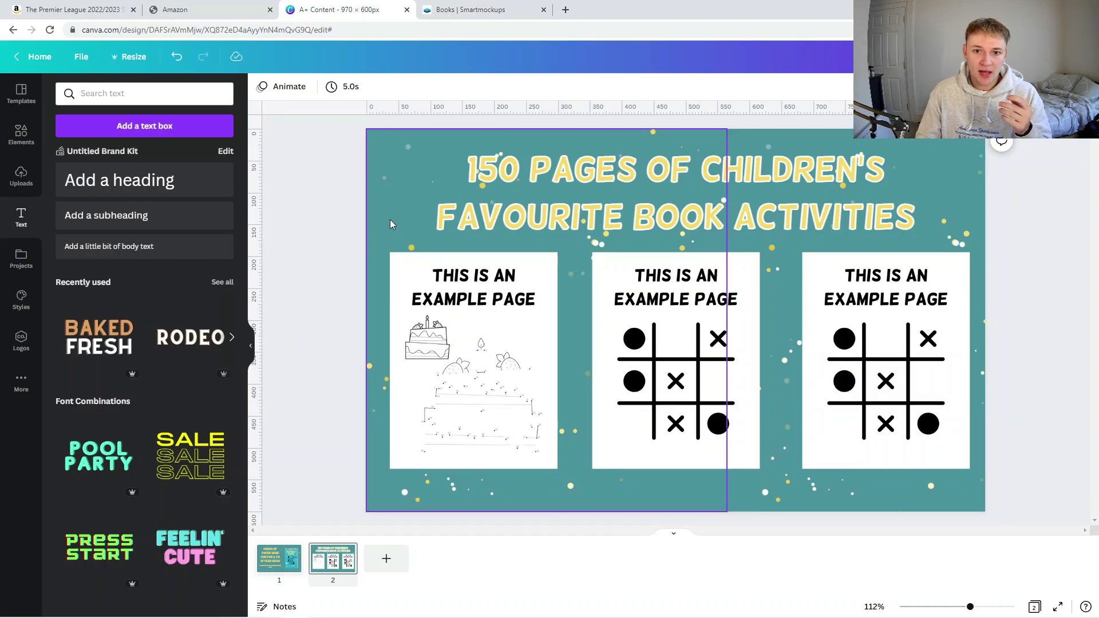
- Switch to Smartmockups to examine the open-book mockups as an alternative way to present the example pages, and return to Canva
click(498, 9)
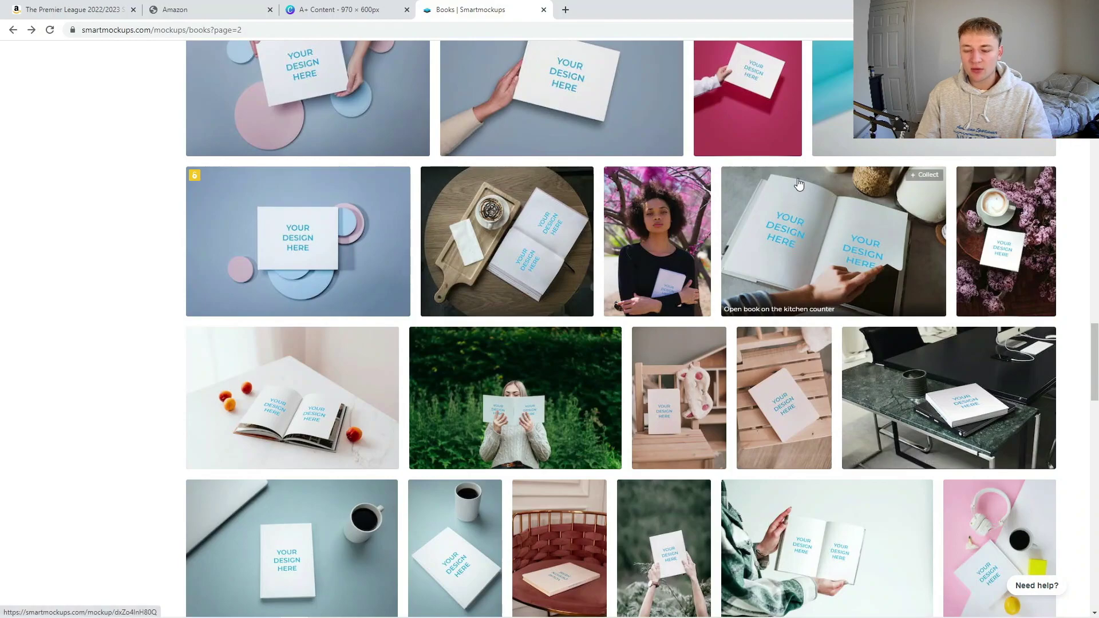
click(358, 10)
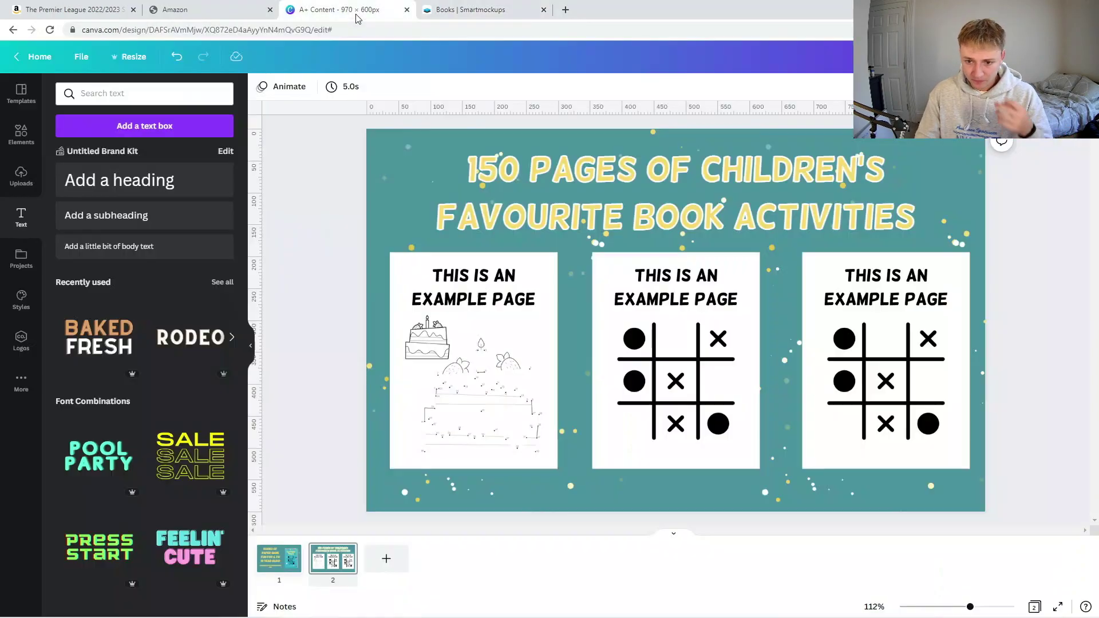
click(465, 10)
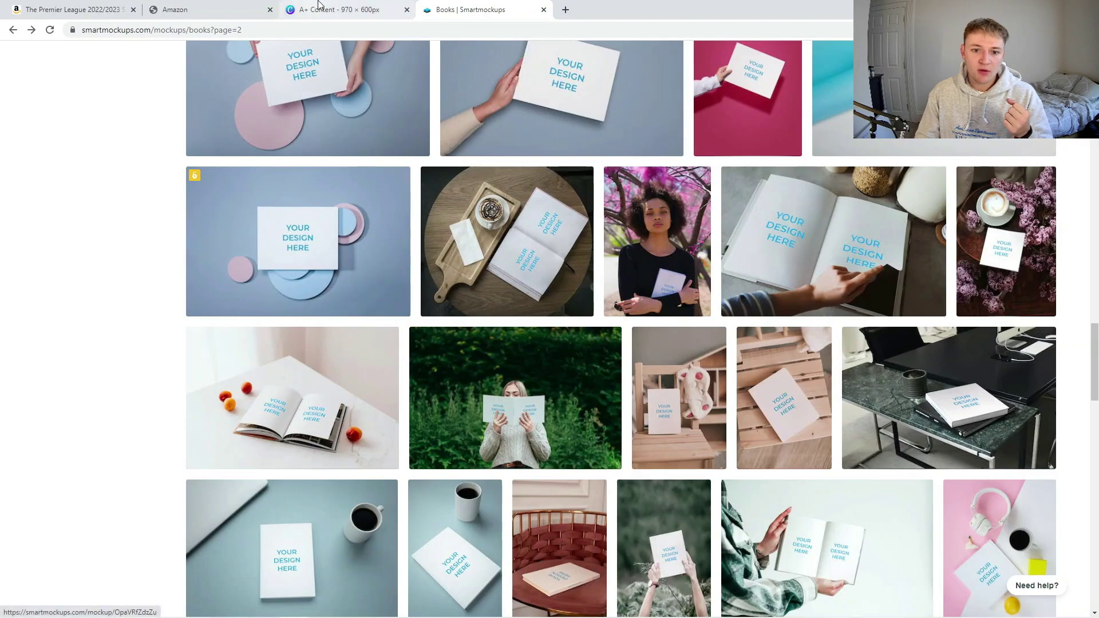
click(344, 10)
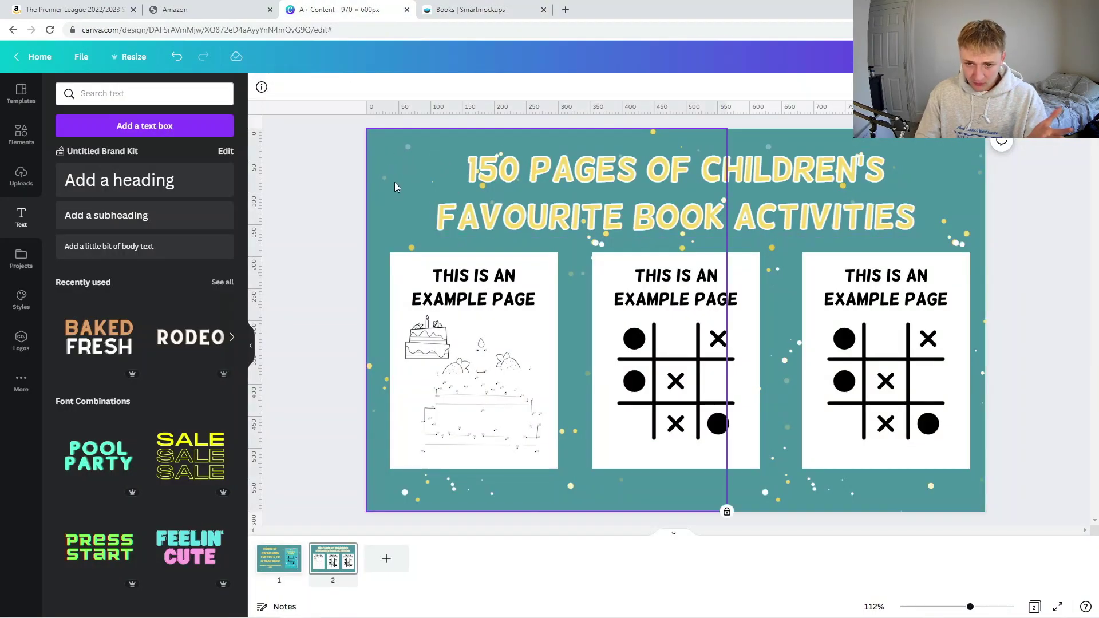
click(452, 16)
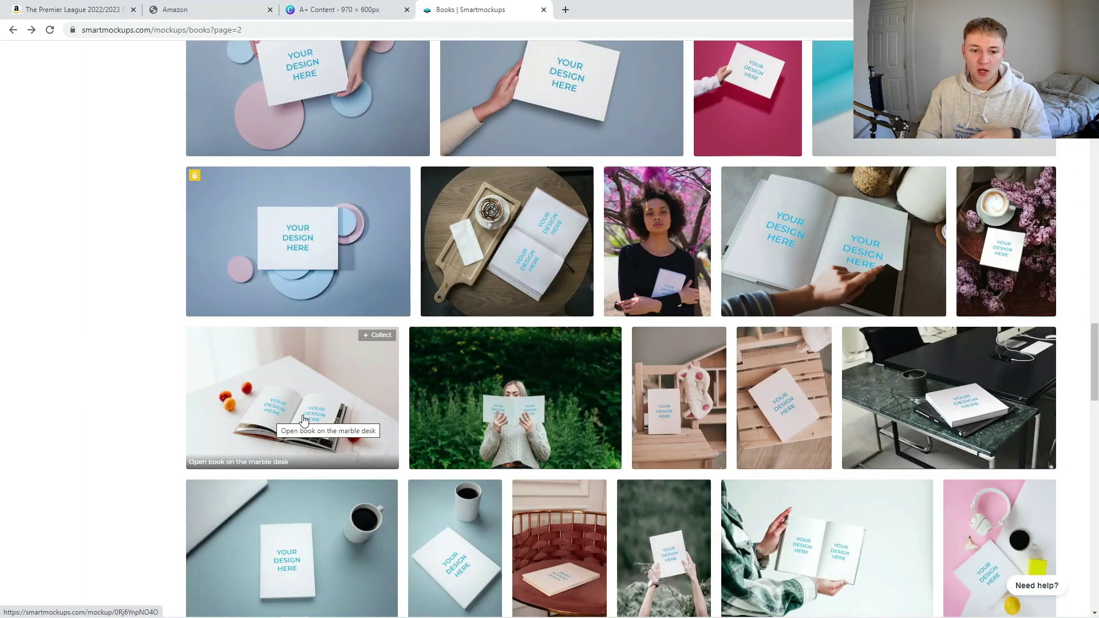
click(363, 10)
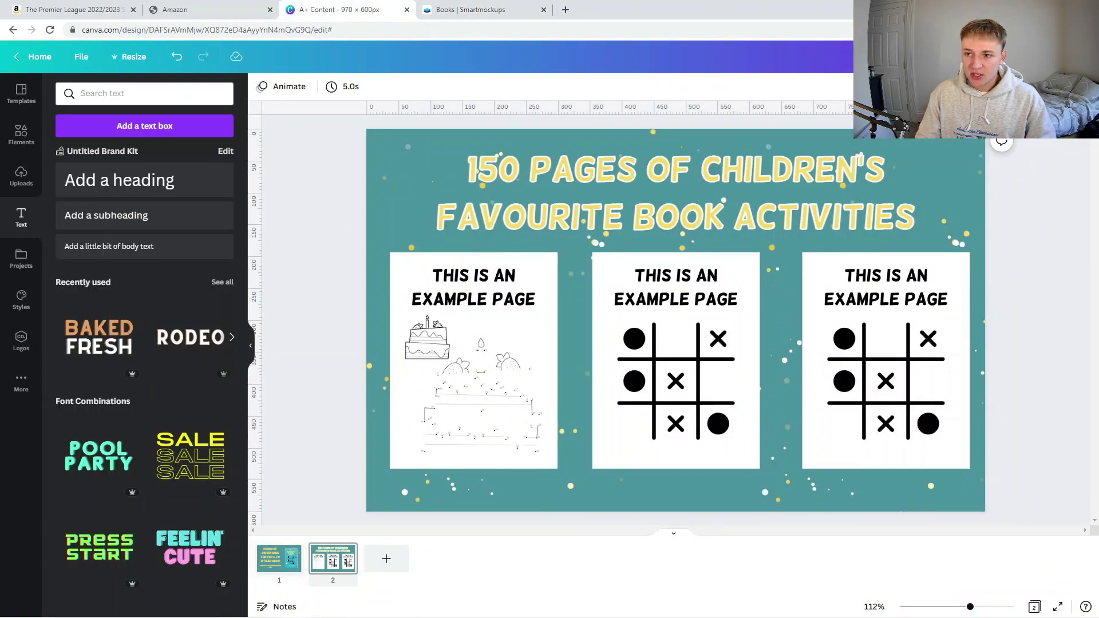
- Download all pages of the design at 970 × 600 px
click(1056, 56)
click(947, 333)
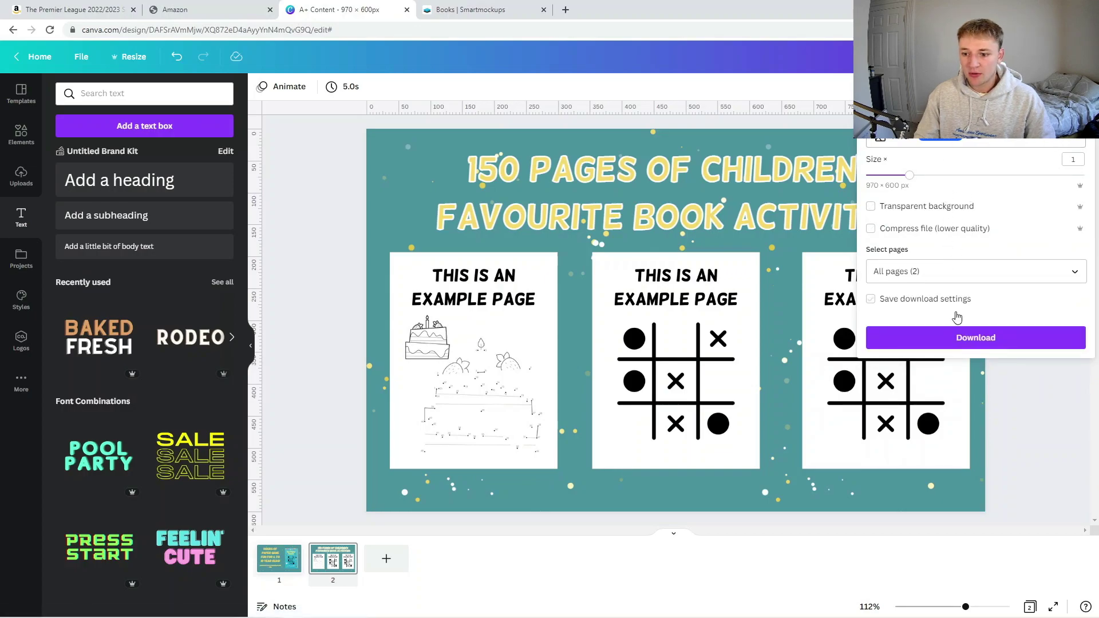
click(959, 337)
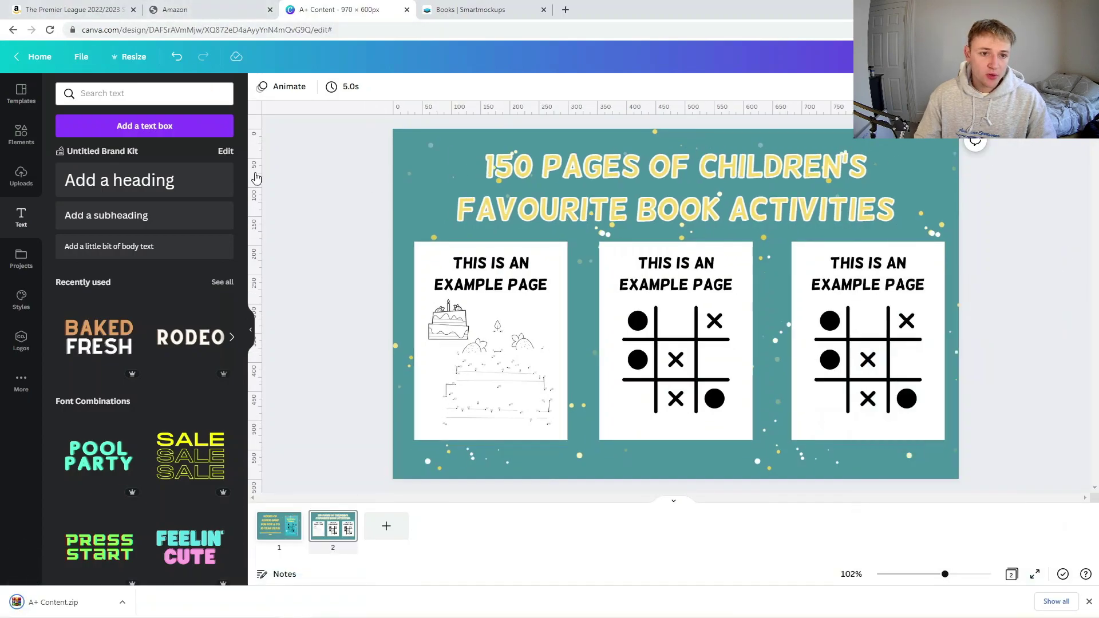
- Switch to the KDP A+ Content editor, open the header module's image upload, and show the downloaded A+ Content.zip in its folder
click(206, 10)
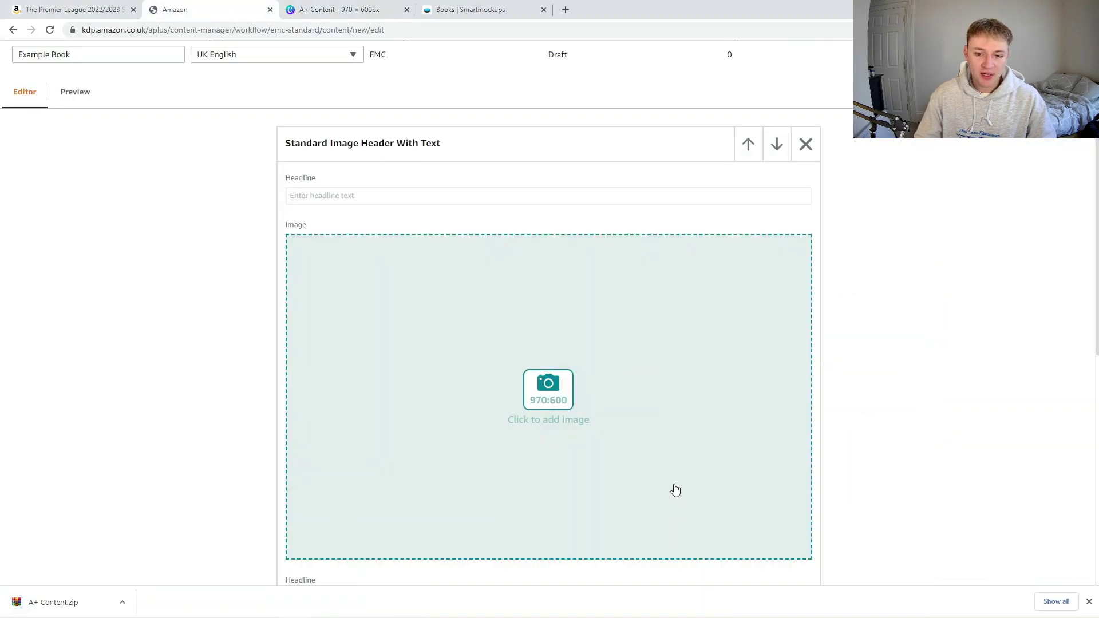
click(568, 416)
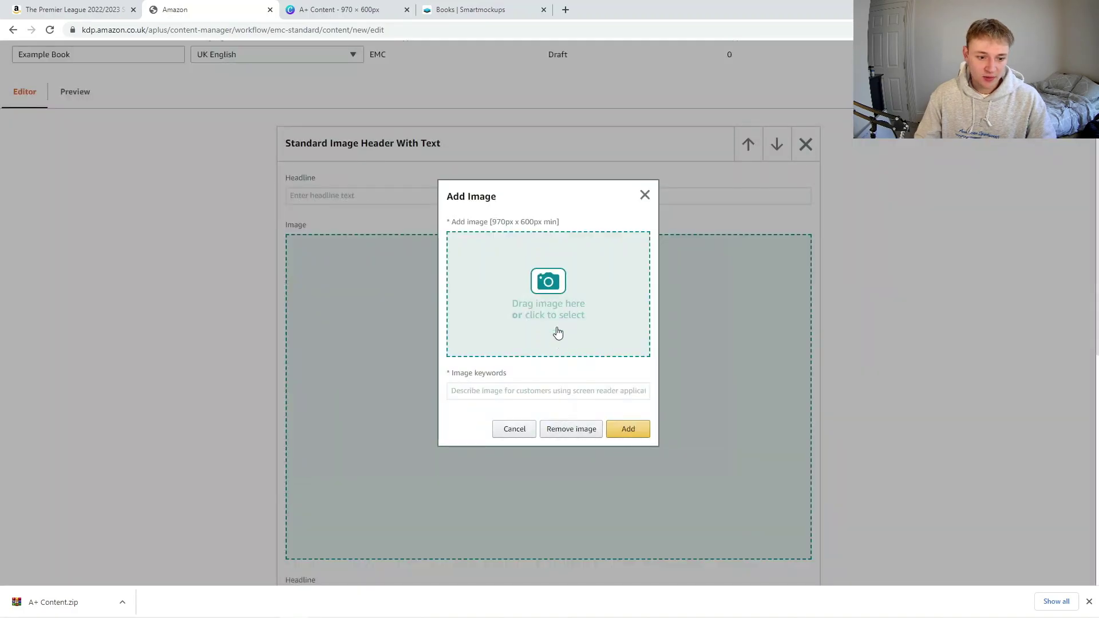
right_click(47, 601)
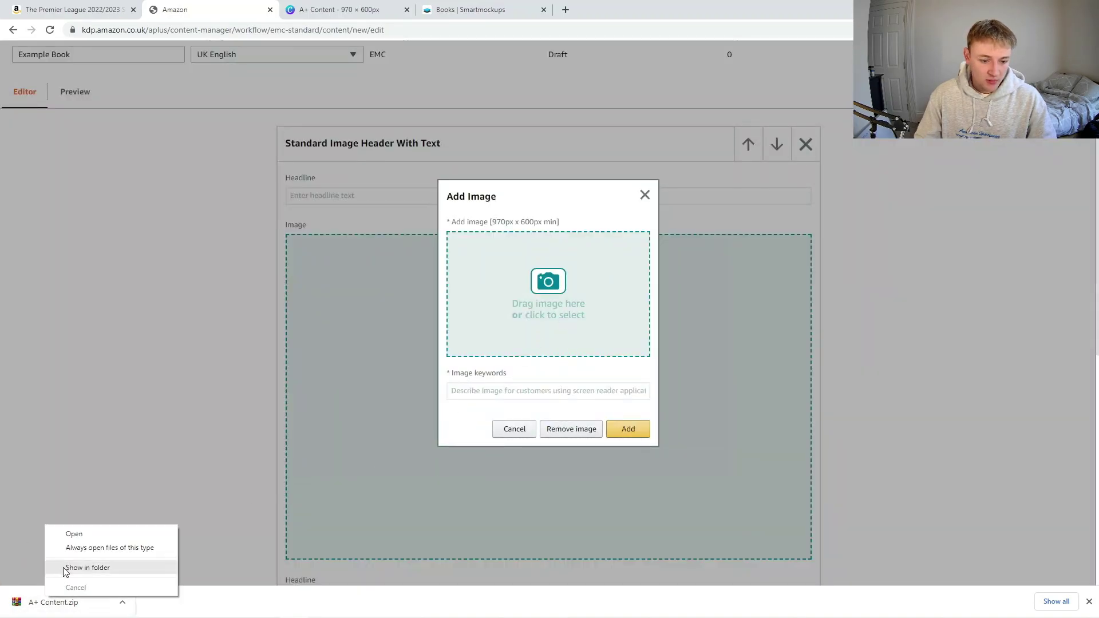
click(86, 568)
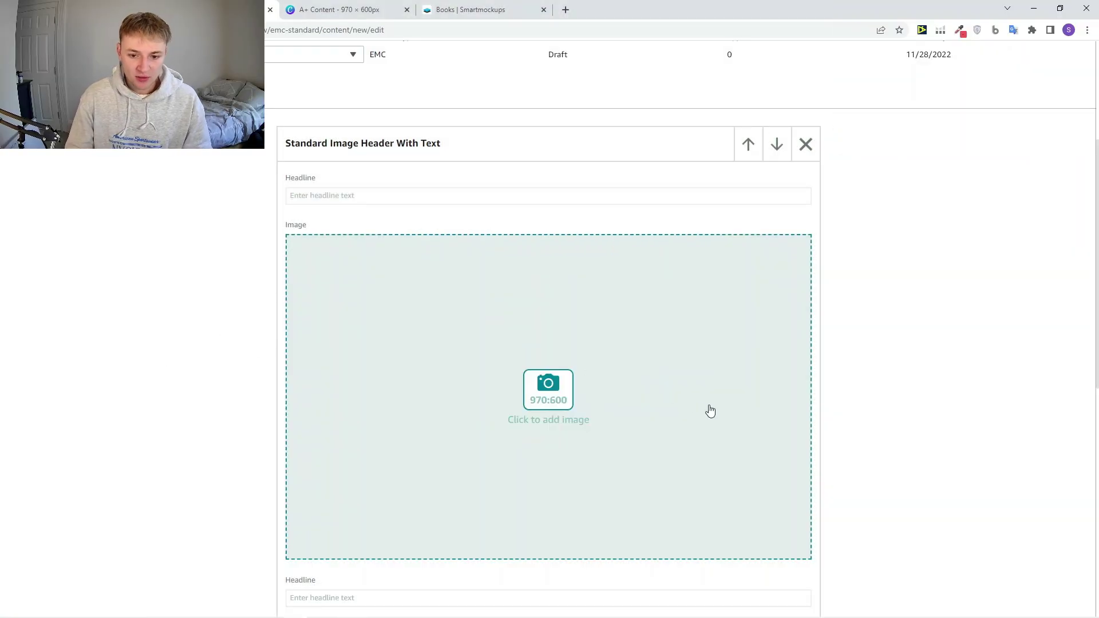
- Add the "Hours of paper game fun" image to the first header module with the image keywords "Main header"
click(596, 381)
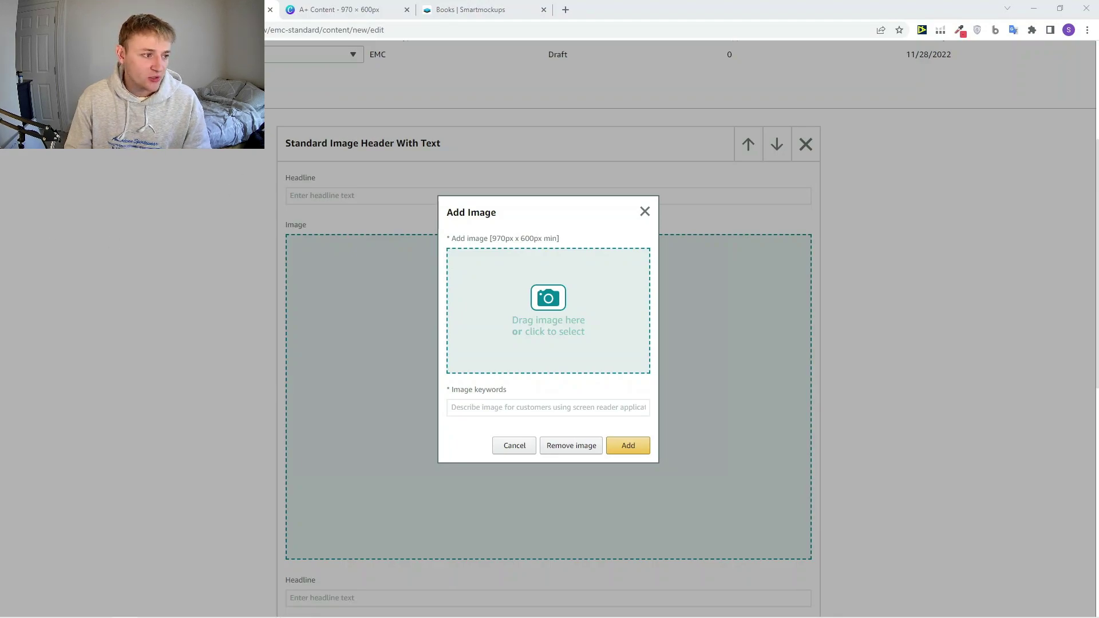
drag(1098, 344, 559, 334)
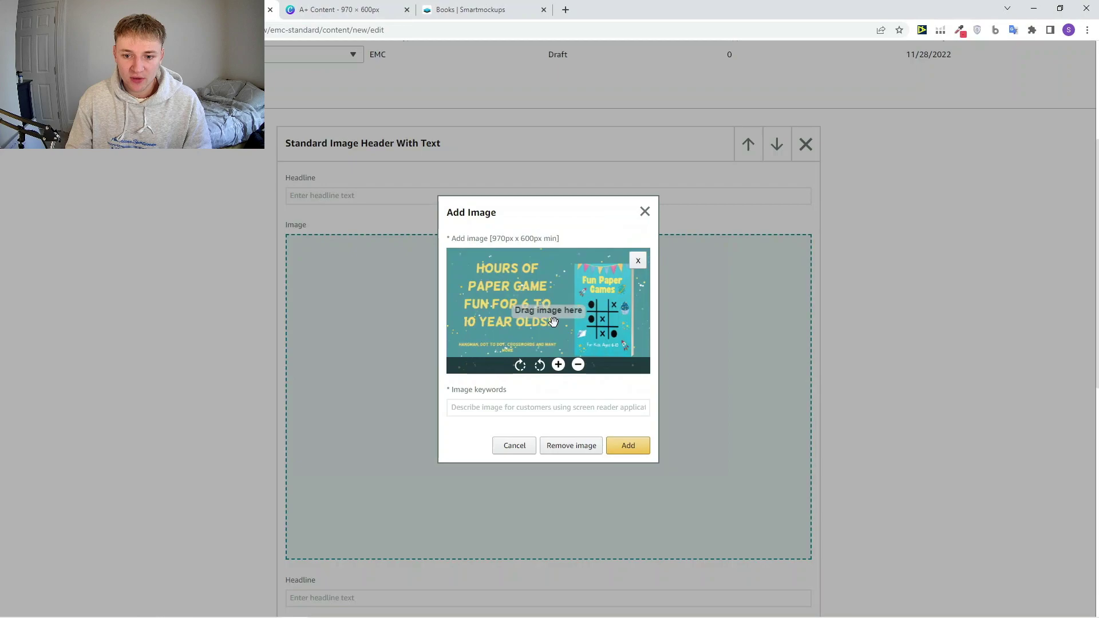
click(628, 447)
click(516, 408)
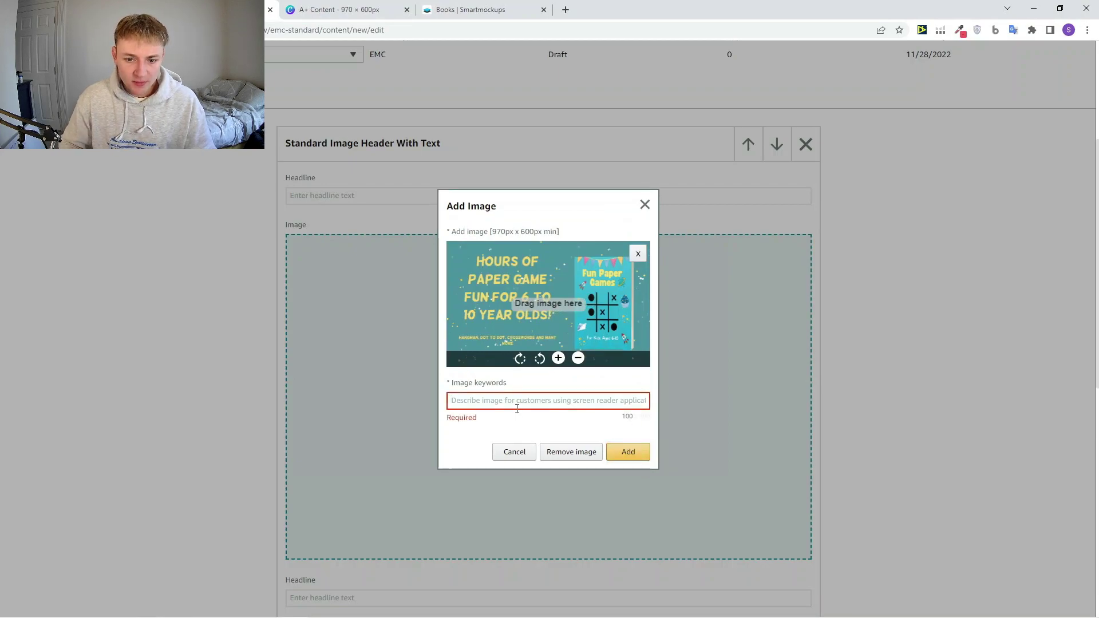
text(MaIN)
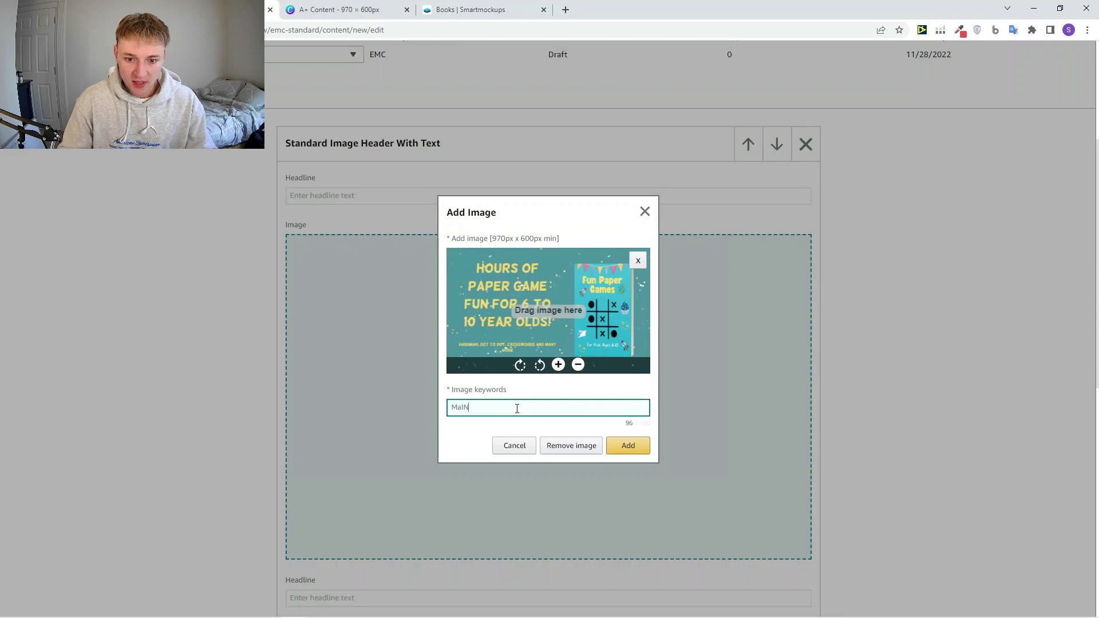
text(in header)
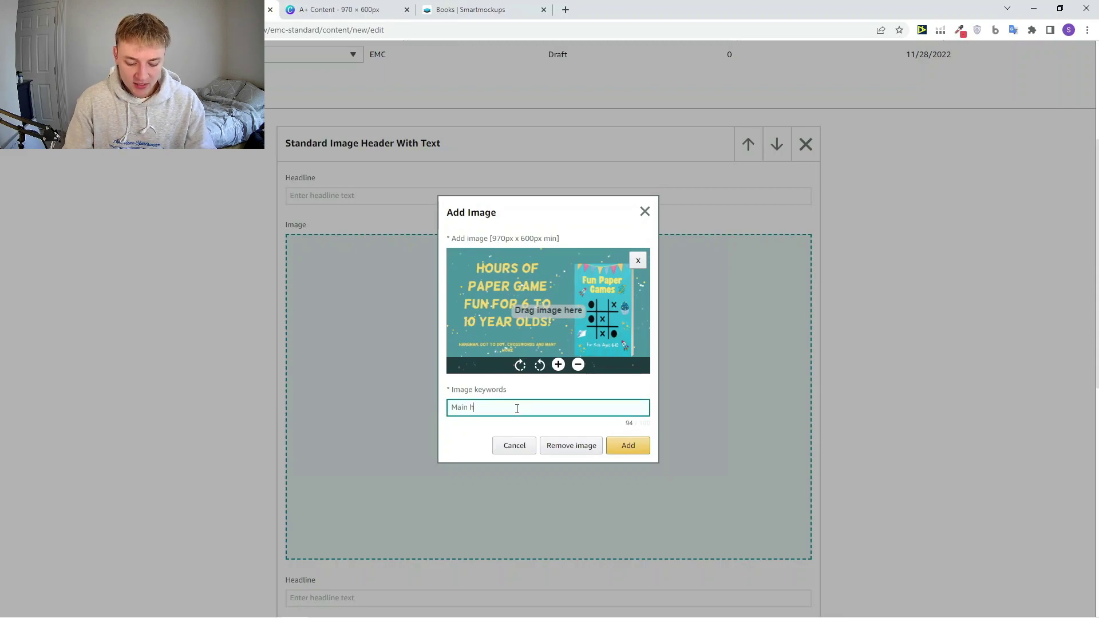
click(645, 450)
- Add a second Standard Image Header With Text module below the first one
scroll(349, 356, down, 7)
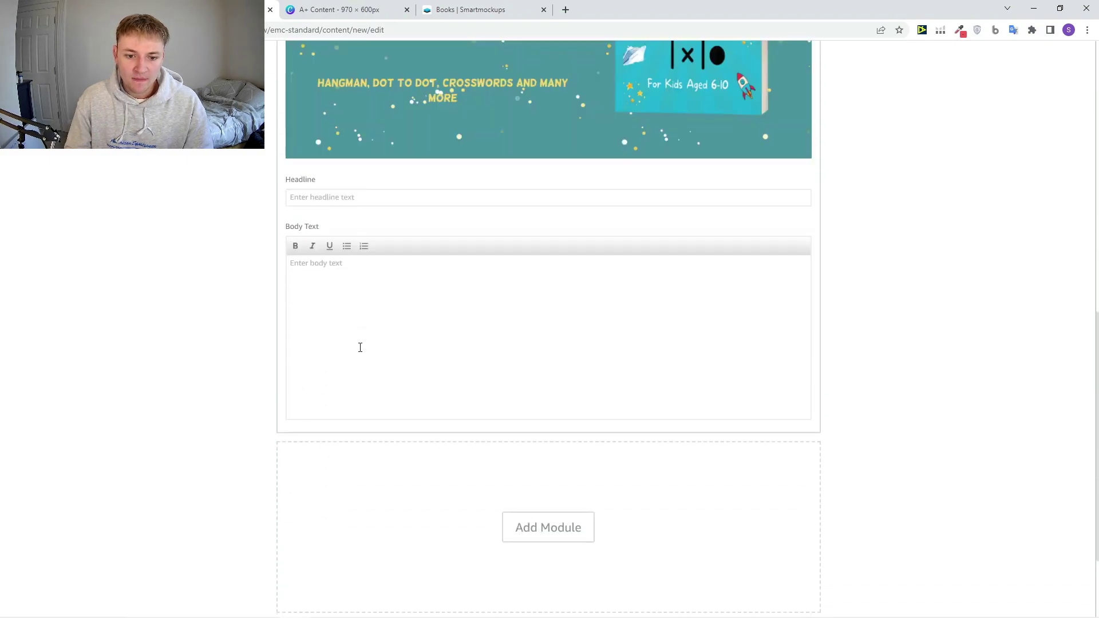
scroll(474, 395, down, 2)
click(542, 410)
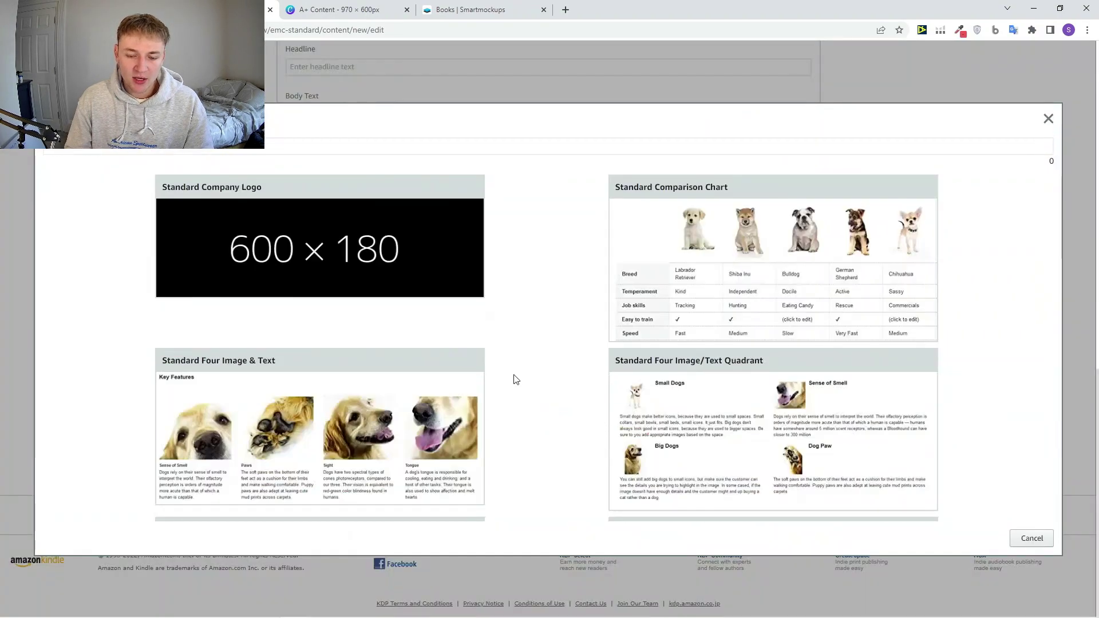
scroll(515, 378, down, 6)
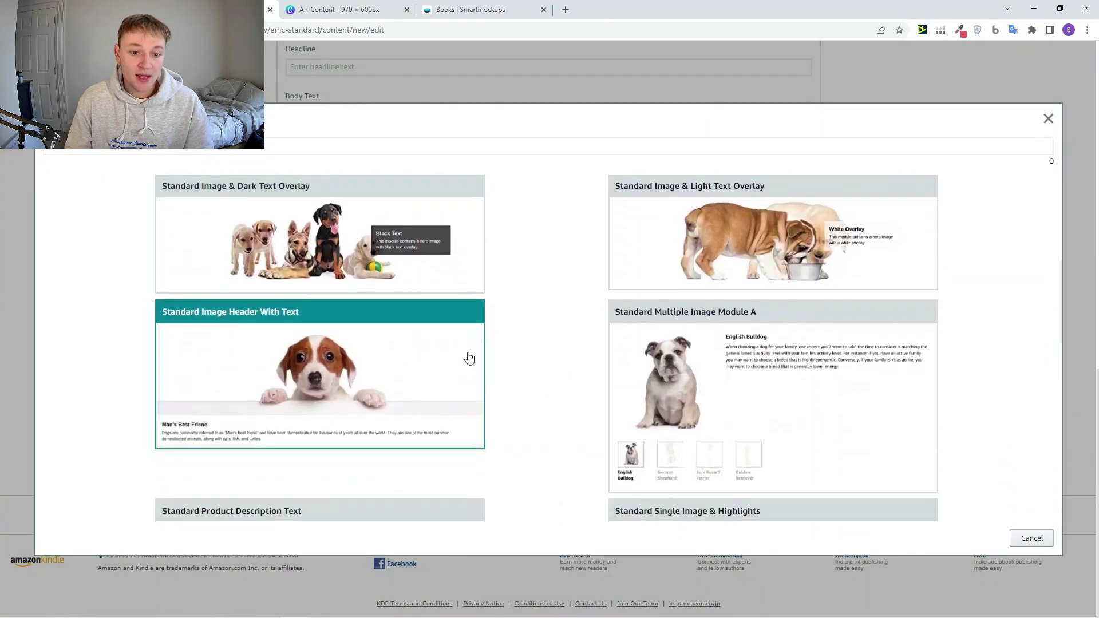
click(439, 352)
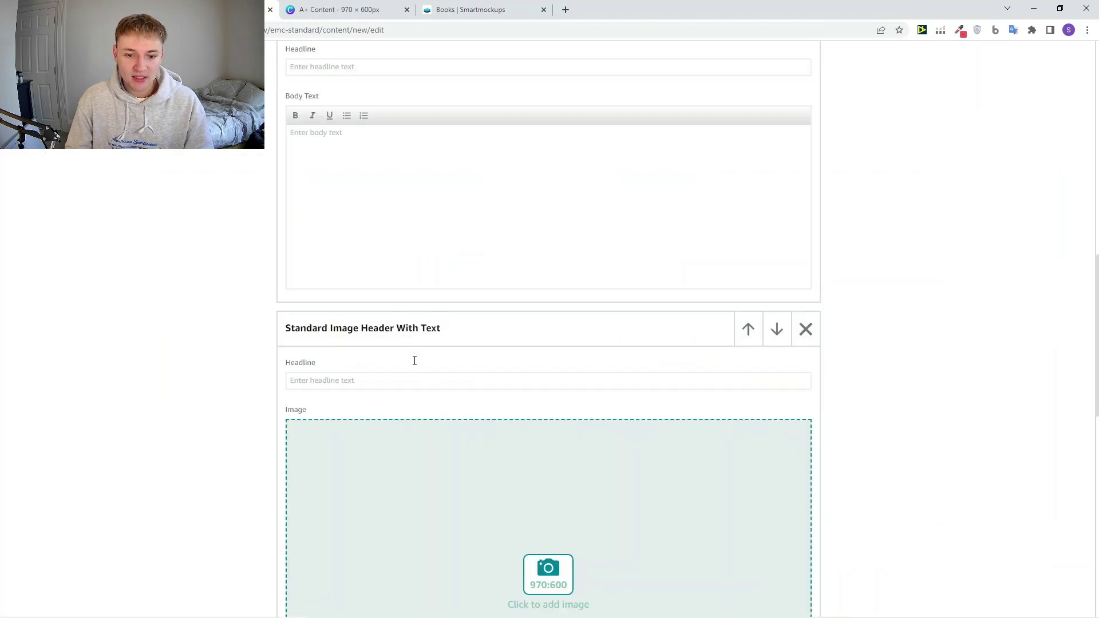
- Add the "150 pages of children's favourite book activities" image to the second header module with the image keywords "Interior Image"
scroll(506, 378, down, 4)
click(515, 366)
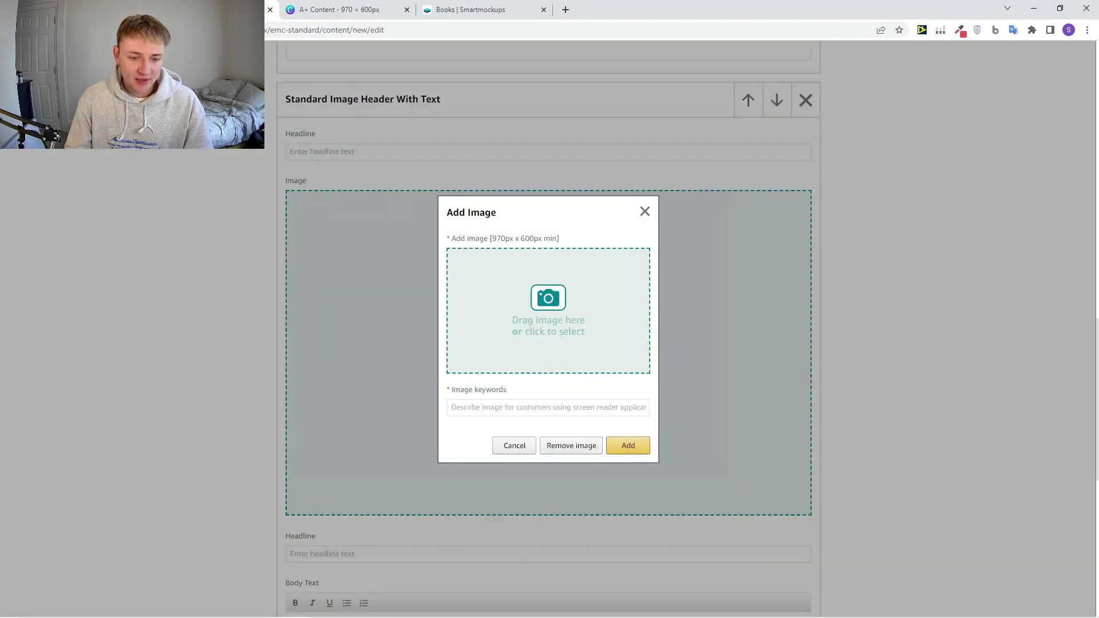
drag(400, 57, 538, 338)
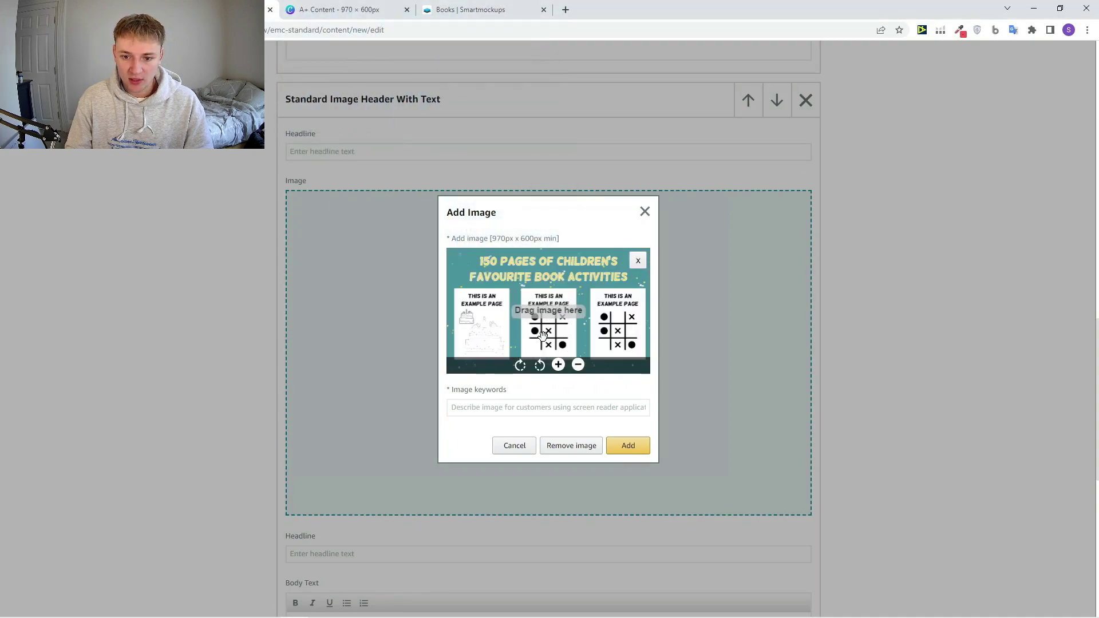
click(628, 445)
click(495, 401)
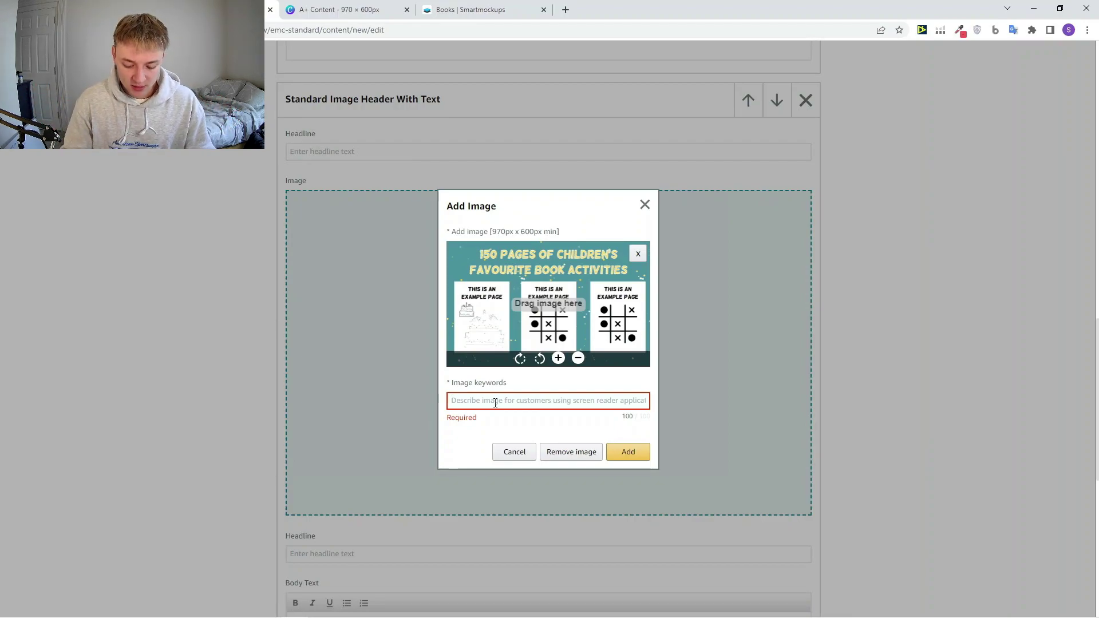
text(Second Imag)
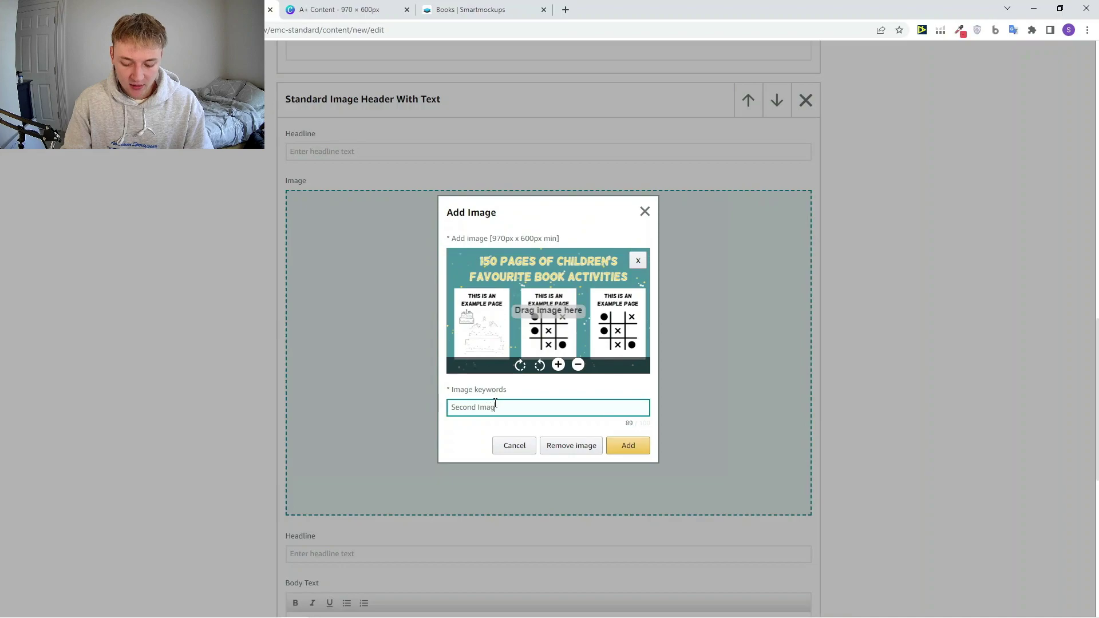
text(e)
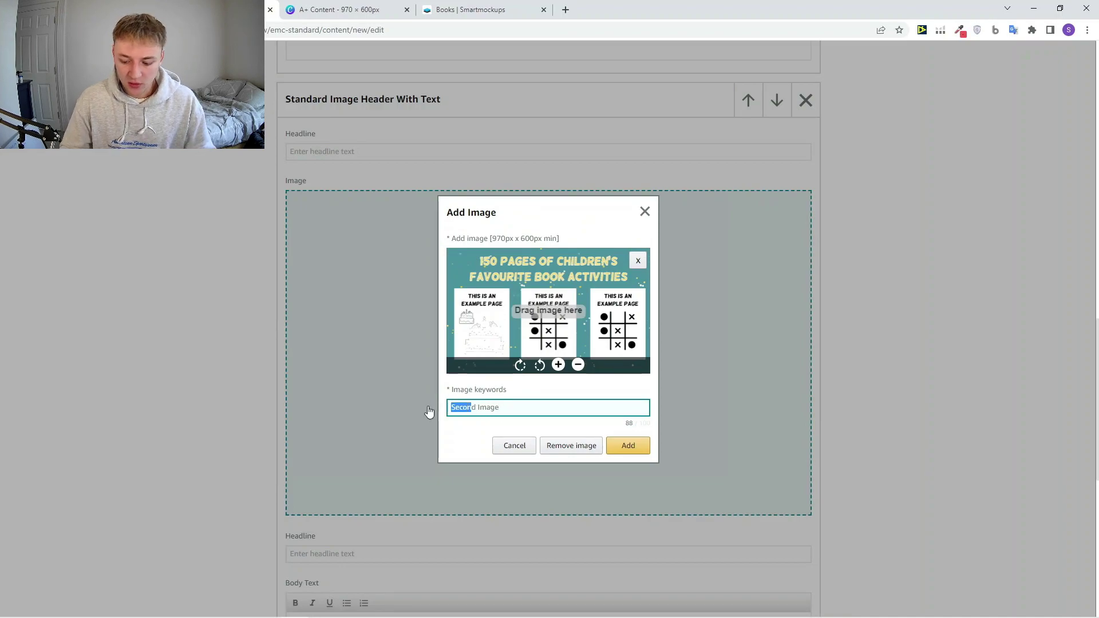
text(side)
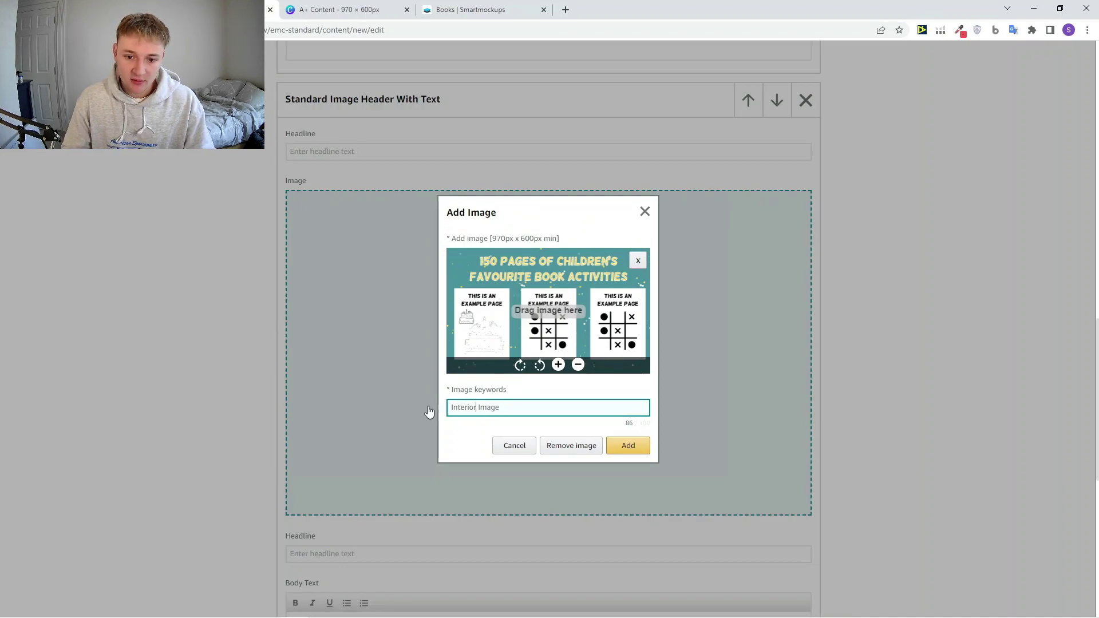
click(628, 450)
- Review both header modules and proceed to the Apply ASINs stage of the A+ Content
scroll(882, 439, up, 10)
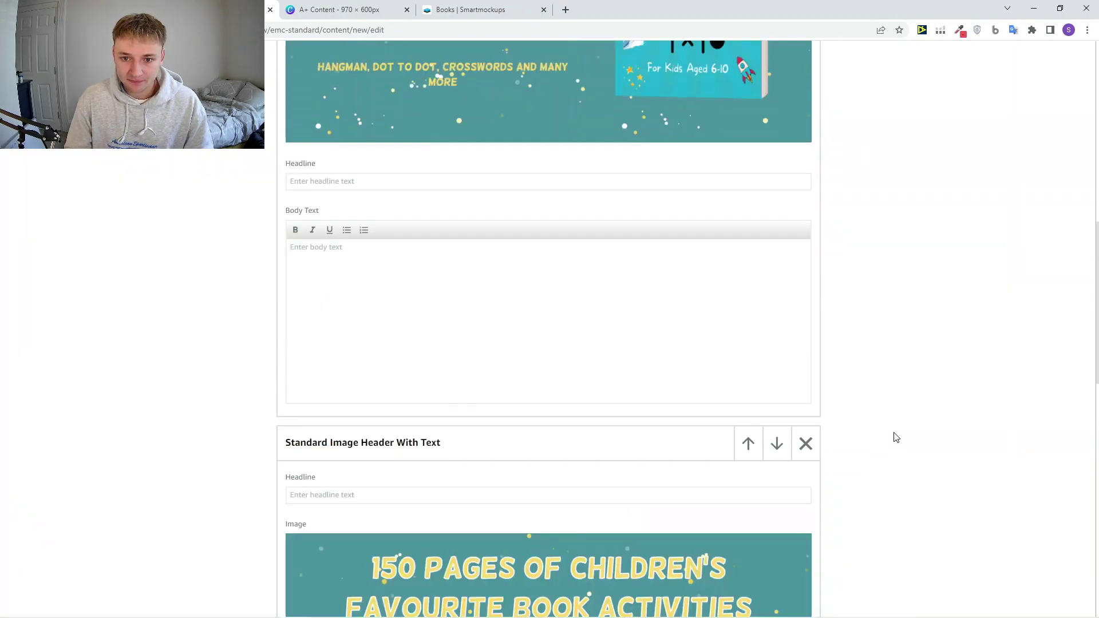
scroll(896, 437, down, 15)
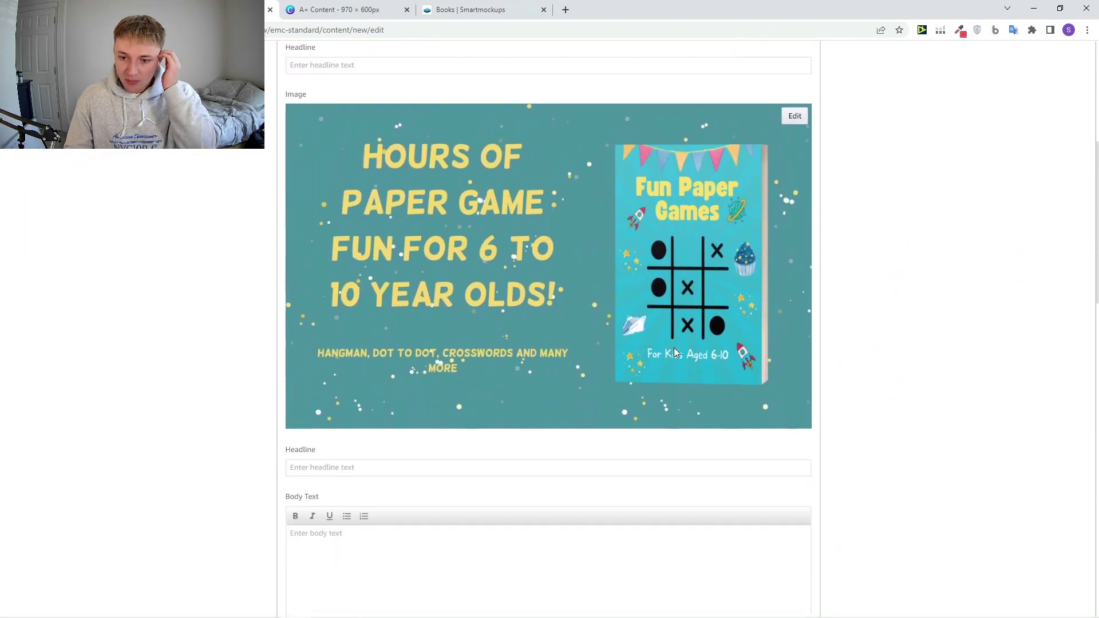
scroll(710, 392, down, 7)
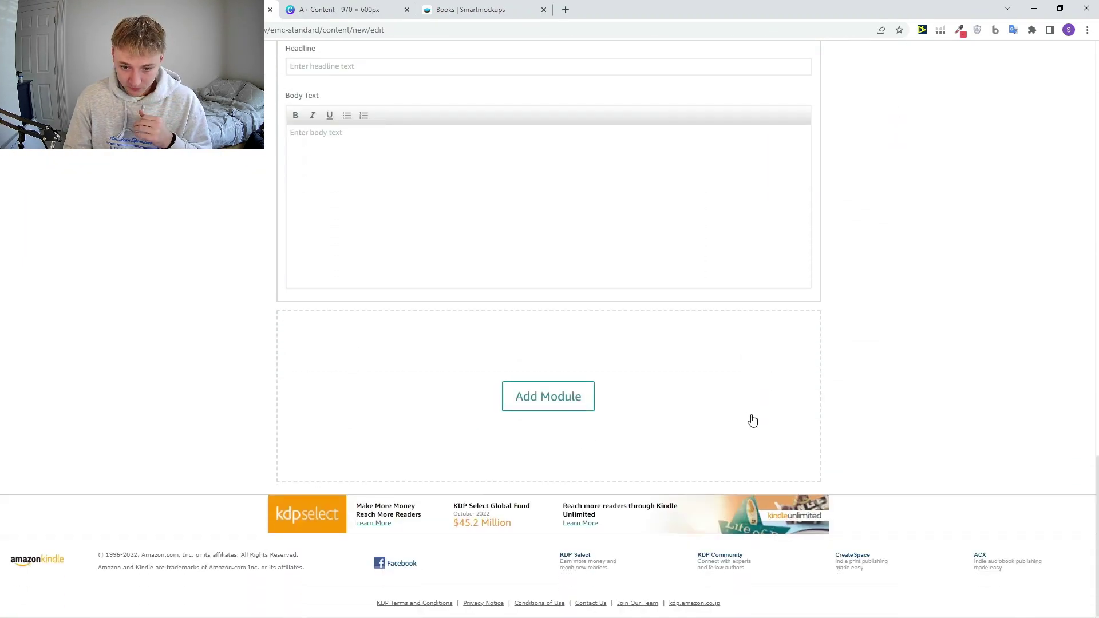
scroll(750, 419, up, 20)
scroll(757, 422, up, 4)
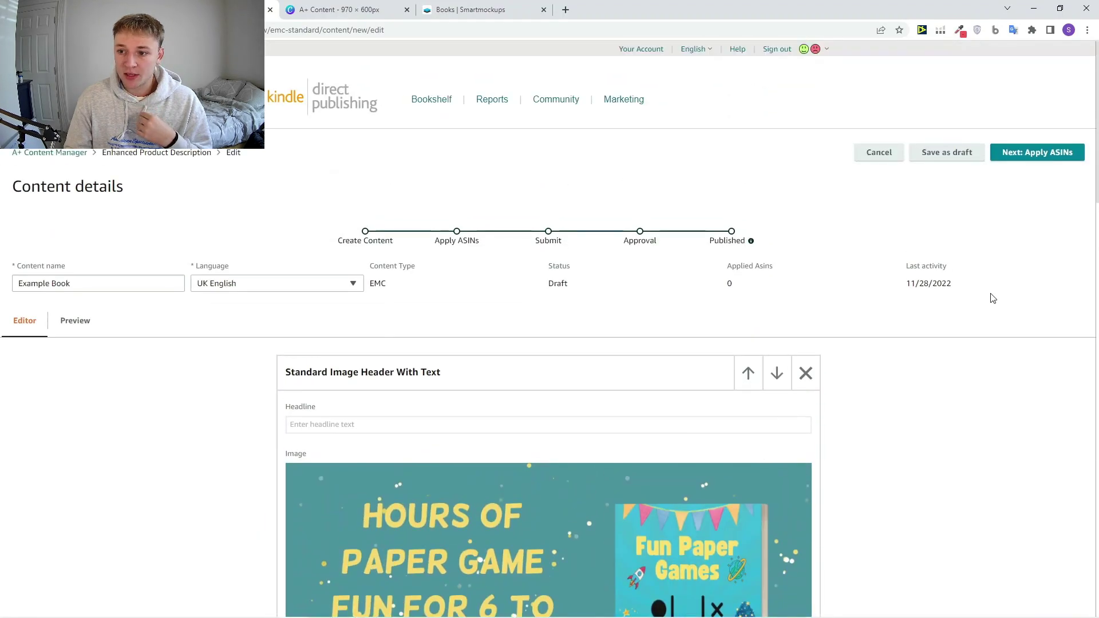
click(1052, 153)
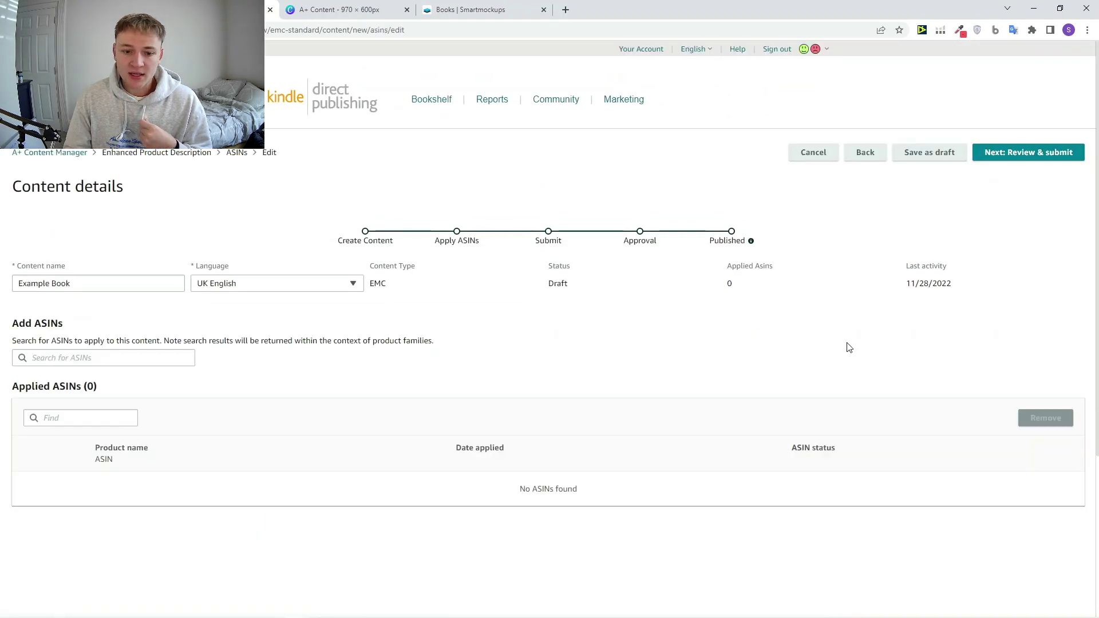
scroll(682, 383, down, 2)
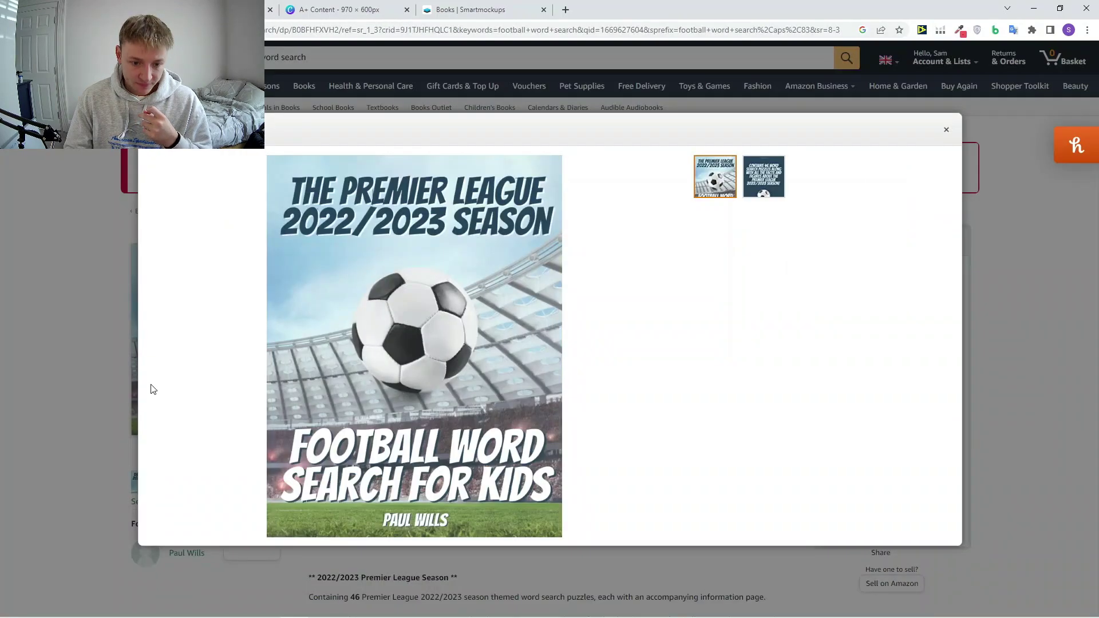
- Close the enlarged cover on the football word search book's Amazon listing and select the ASIN value in its product details
key(Escape)
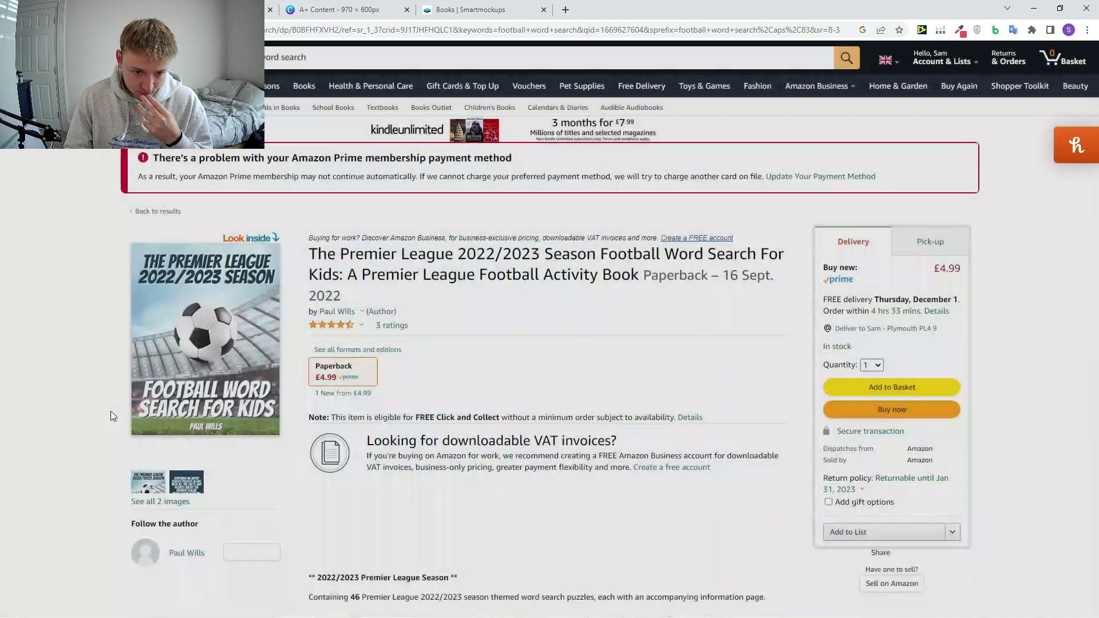
scroll(112, 415, down, 10)
scroll(109, 412, down, 9)
scroll(108, 412, up, 1)
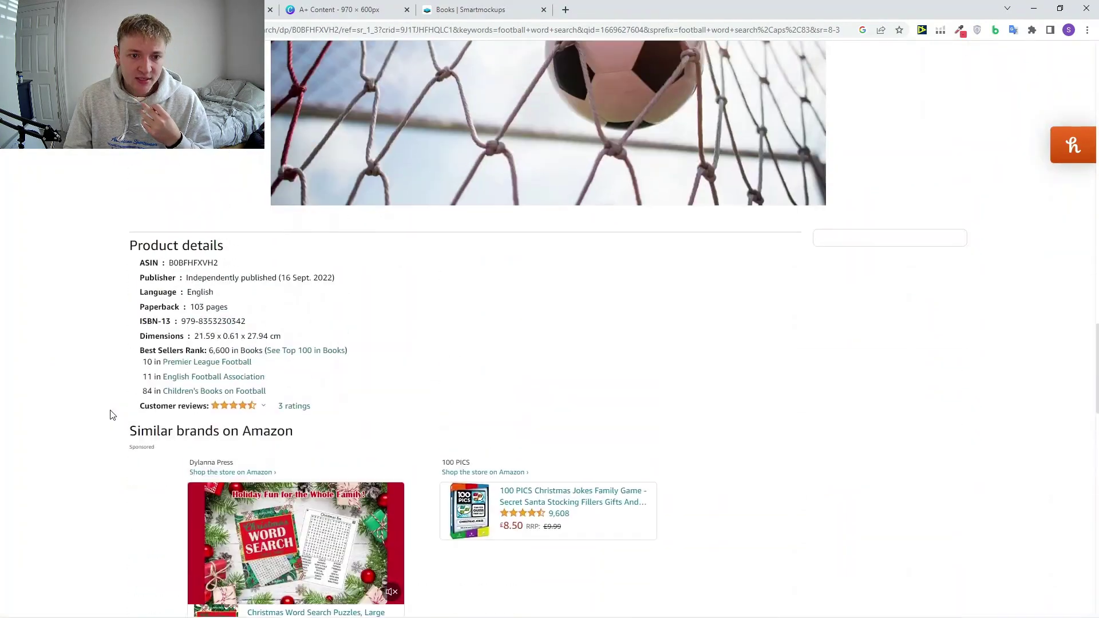
triple_click(195, 274)
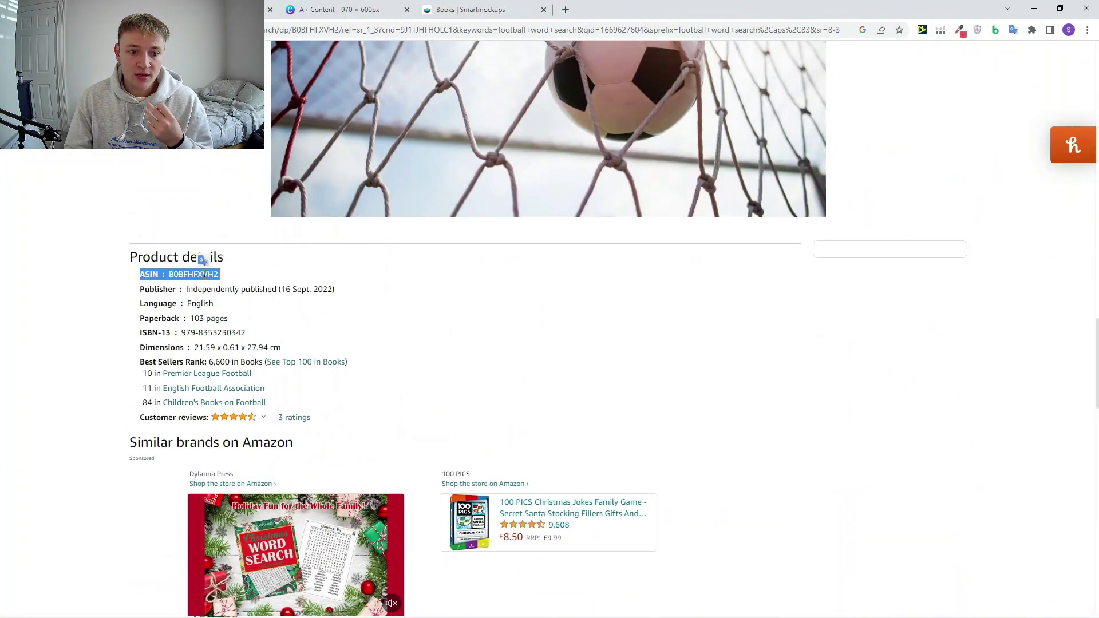
click(195, 274)
double_click(195, 275)
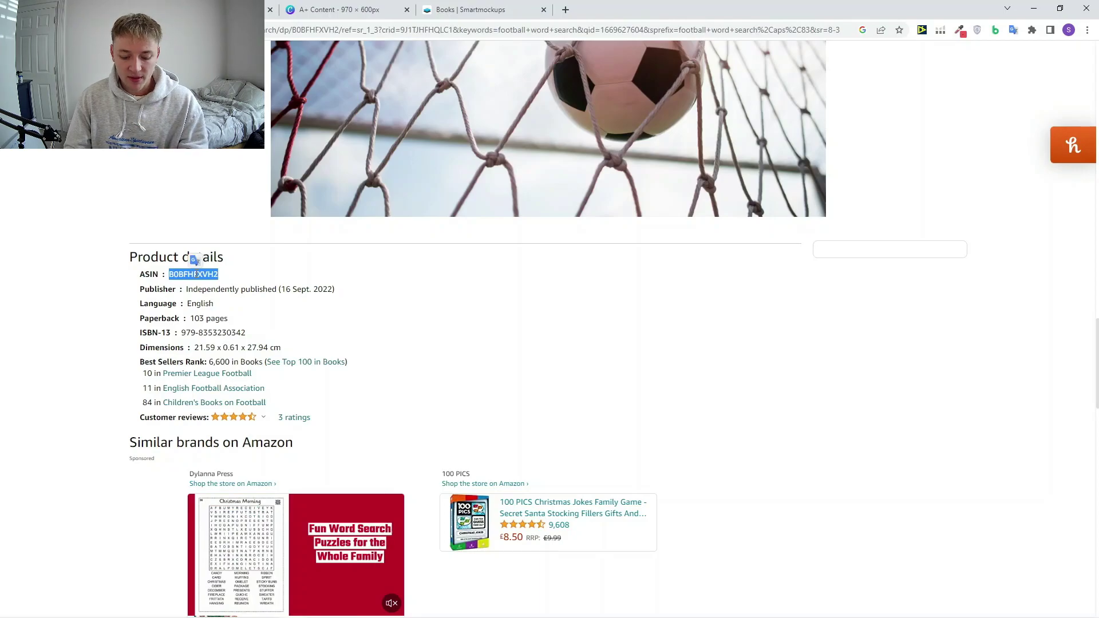
- Switch back to the KDP A+ Content page for adding ASINs
click(457, 12)
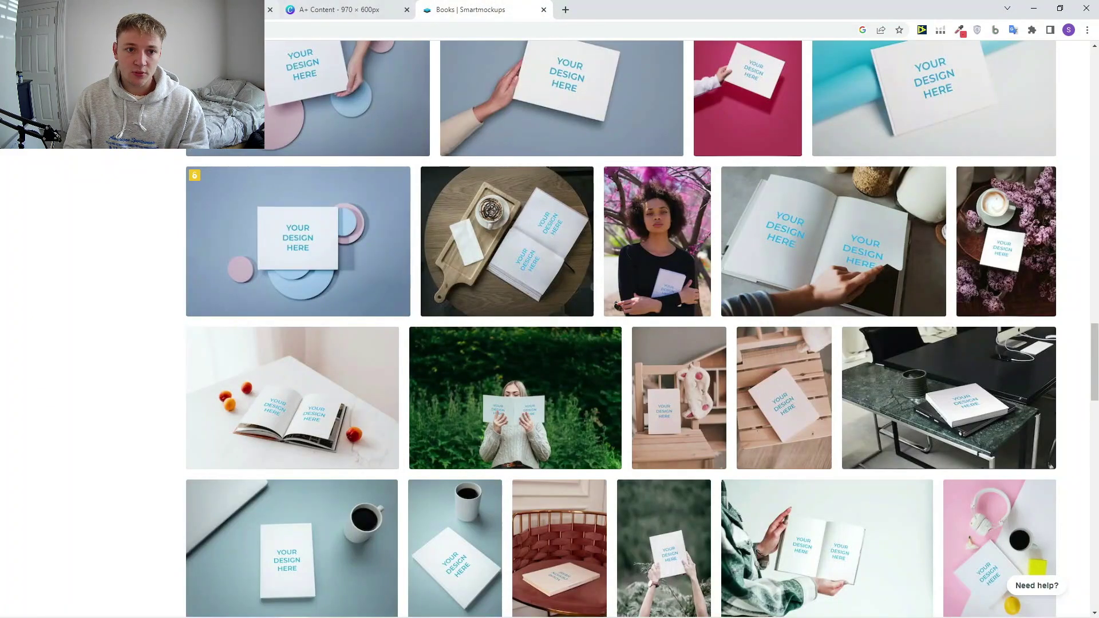
click(200, 10)
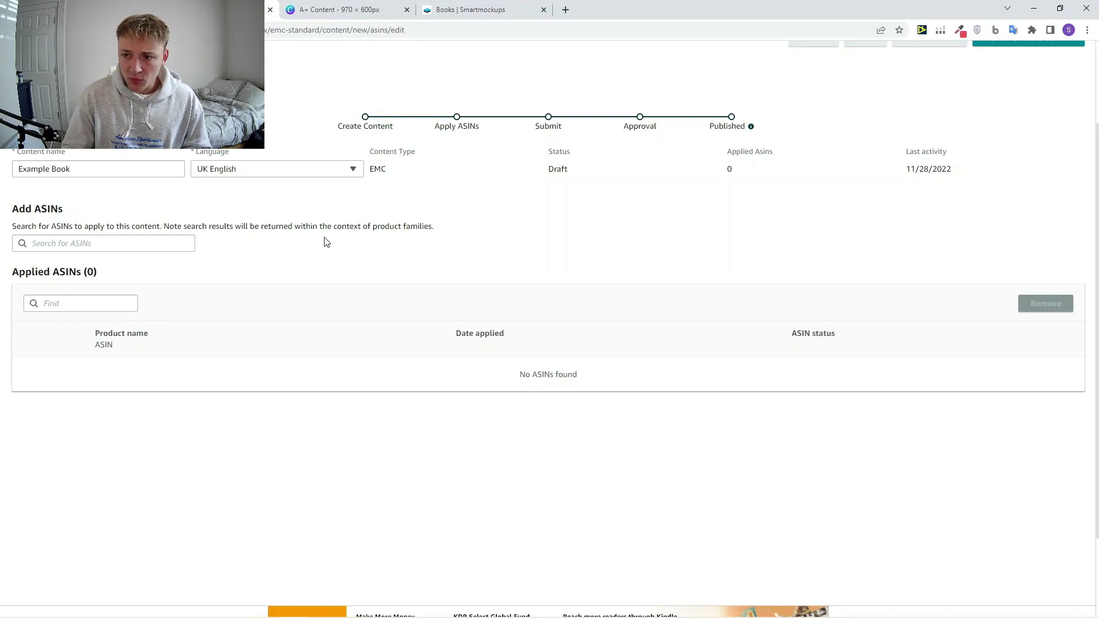
scroll(377, 255, up, 1)
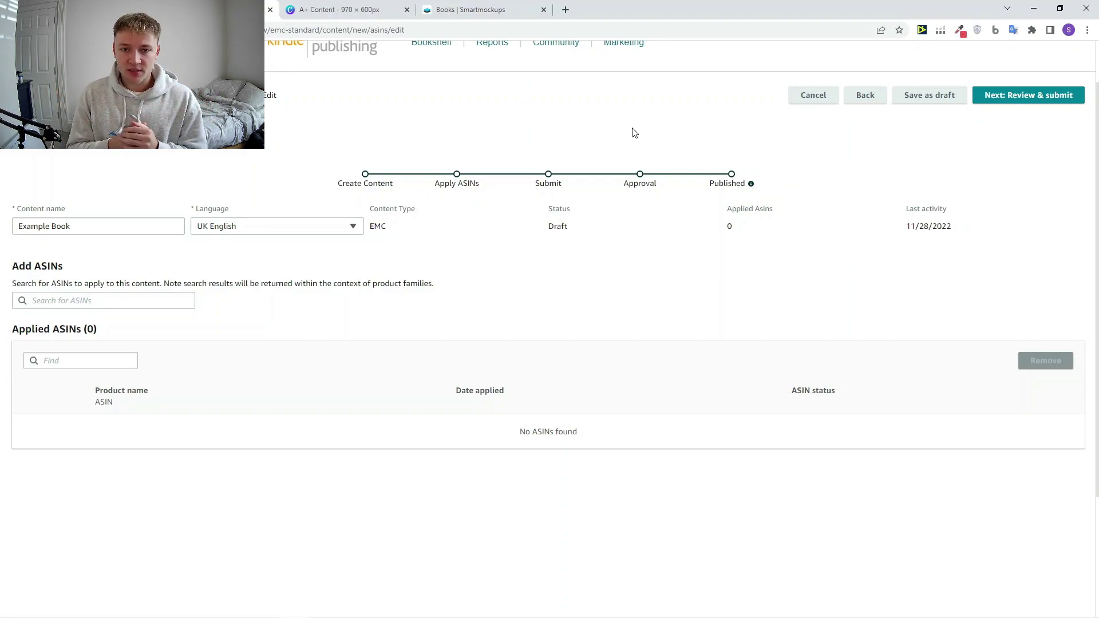
- Switch to the A+ Content design in Canva and view its first and second pages
click(338, 10)
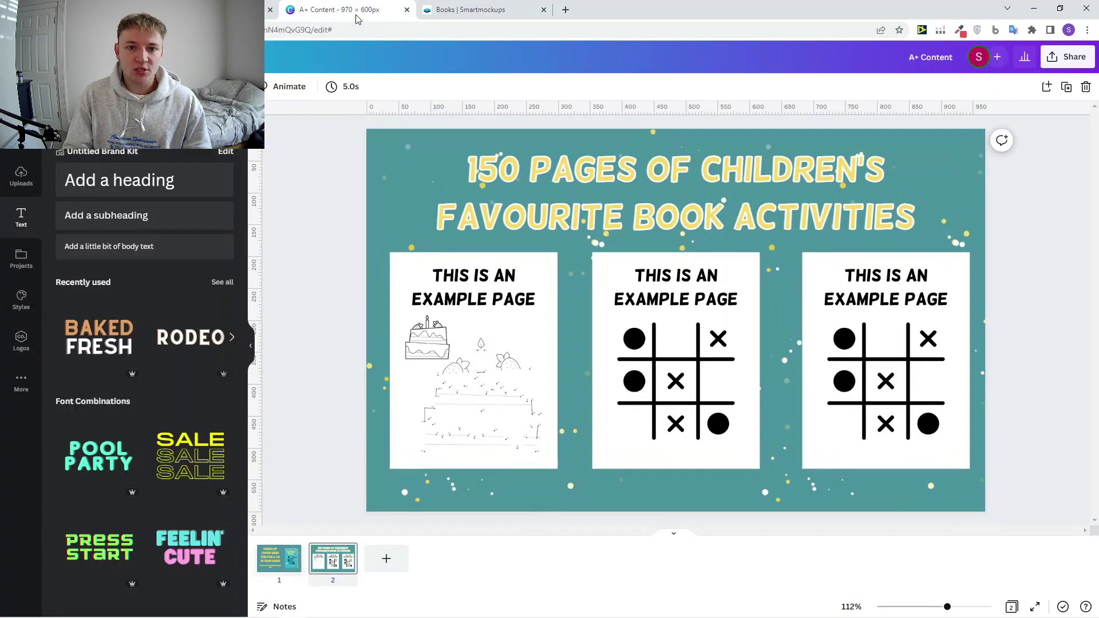
click(285, 564)
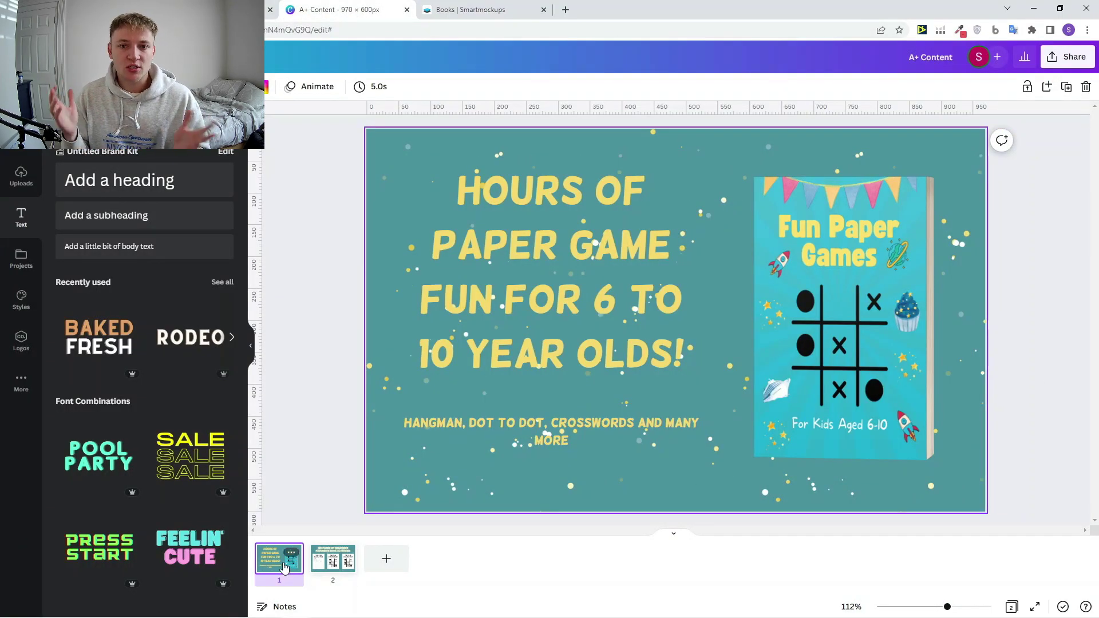
scroll(281, 536, down, 2)
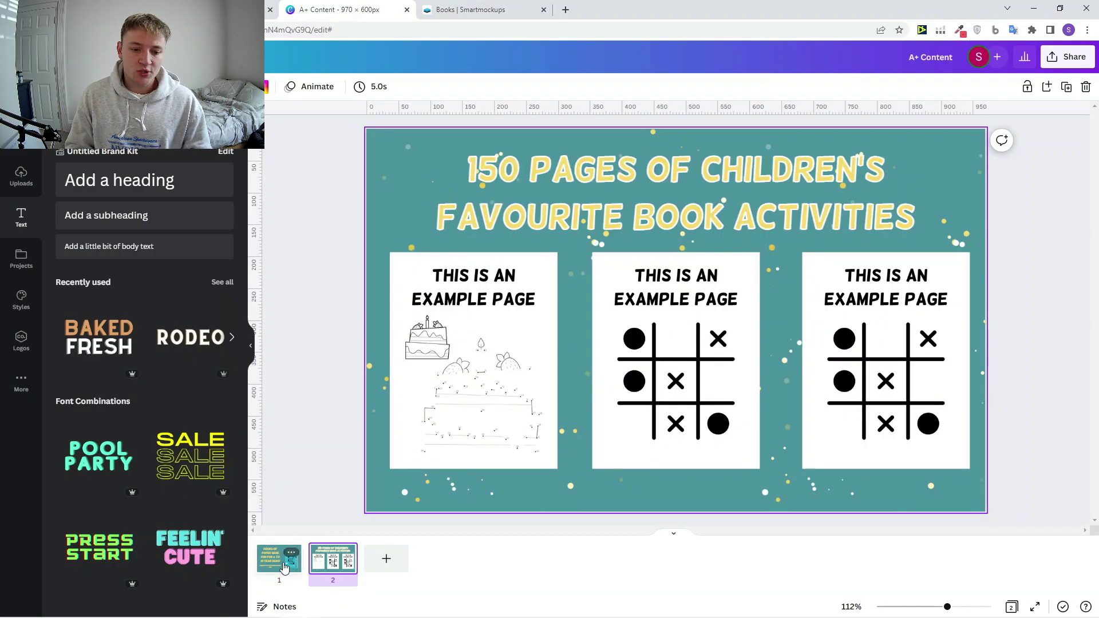
click(321, 406)
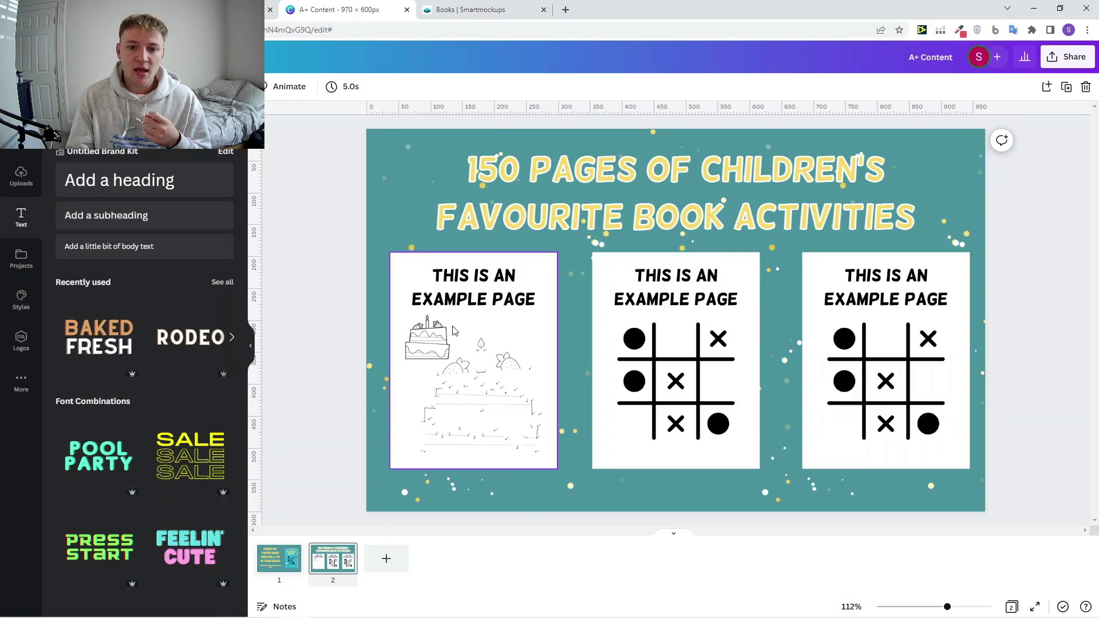
- Browse the book mockups in Smartmockups and return to the A+ Content design in Canva
click(471, 17)
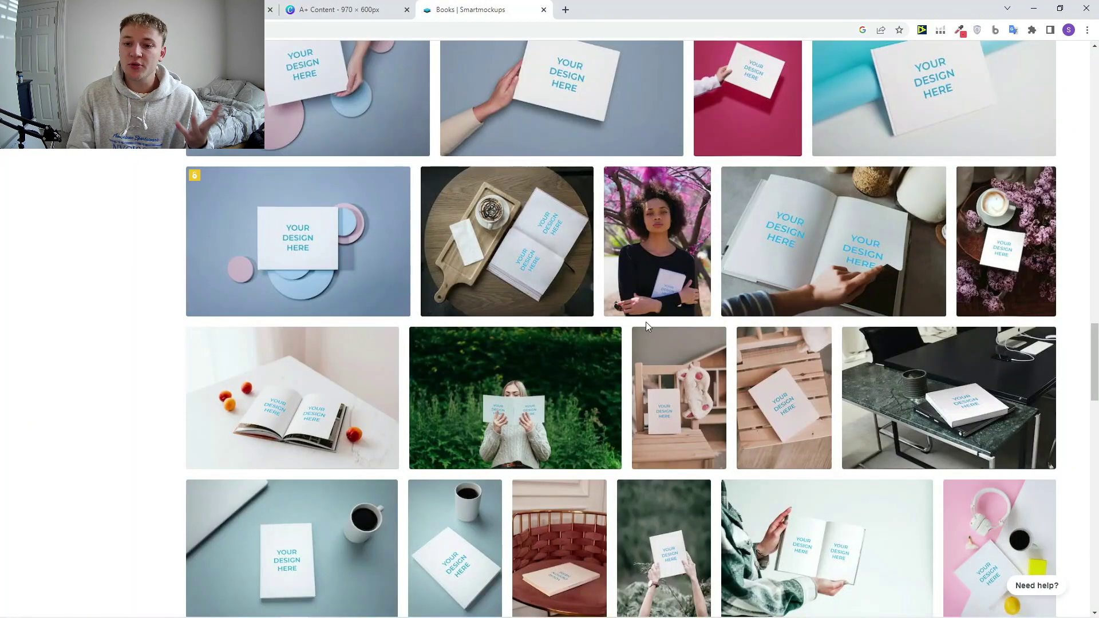
scroll(666, 392, up, 4)
scroll(666, 392, up, 5)
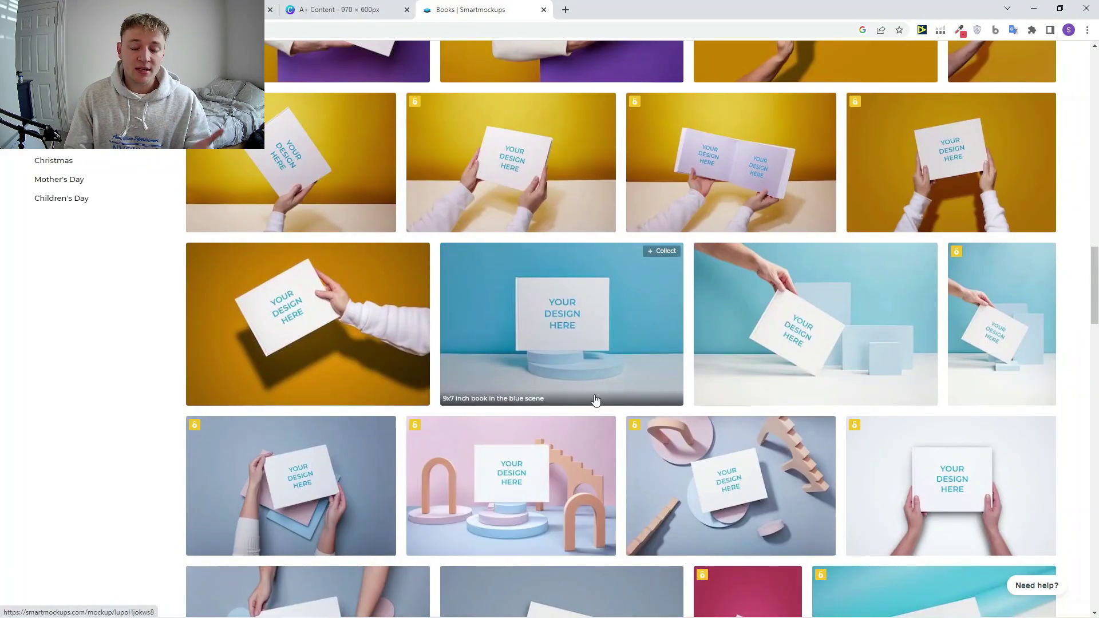
click(365, 16)
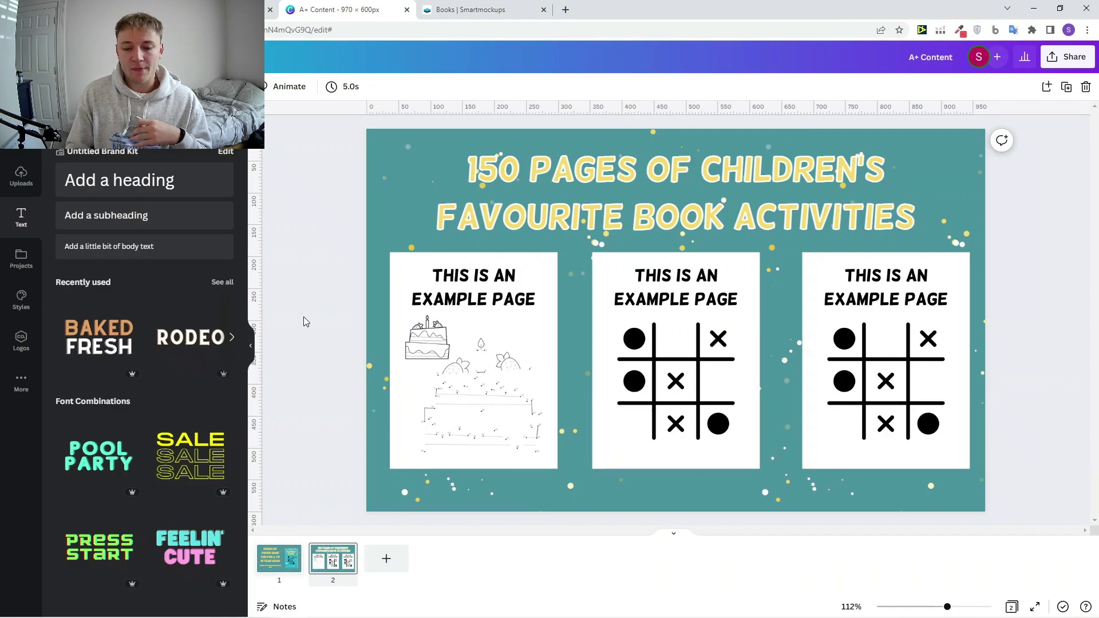